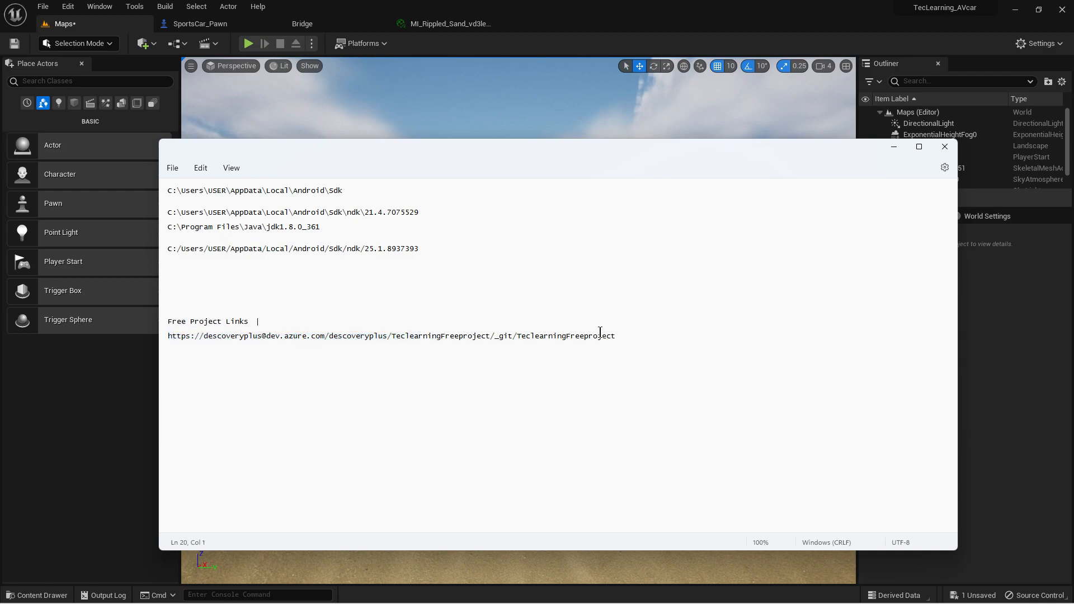
Open the TeclearningFreeproject repository in Azure DevOps and examine the files in its TecLearning_AVcar folder.
{"action": "mouse_move", "coordinate": [723, 602]}
{"action": "left_click", "coordinate": [616, 593]}
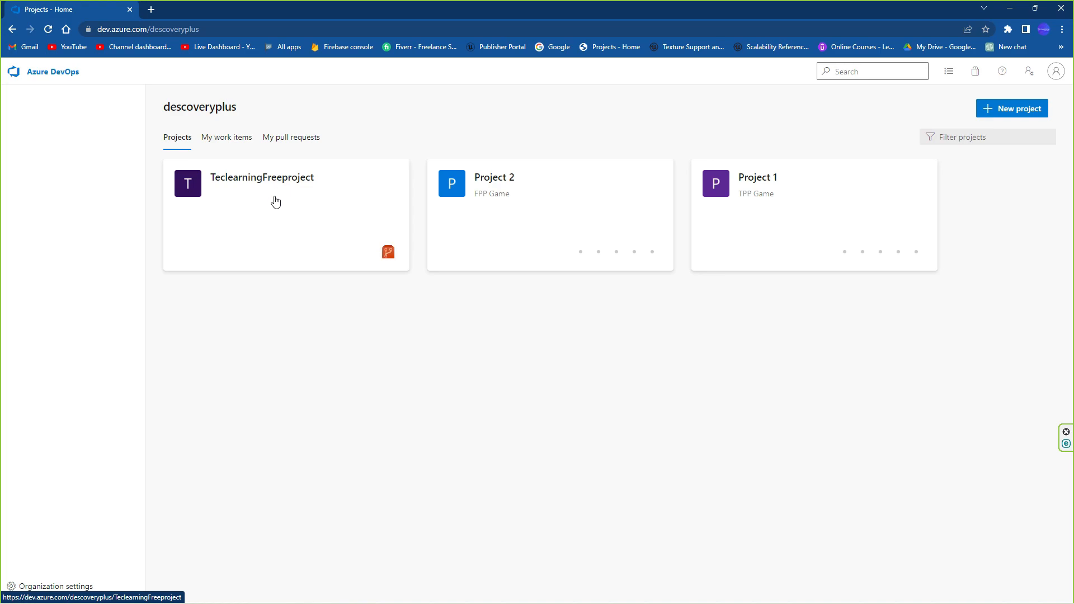
{"action": "left_click", "coordinate": [247, 193]}
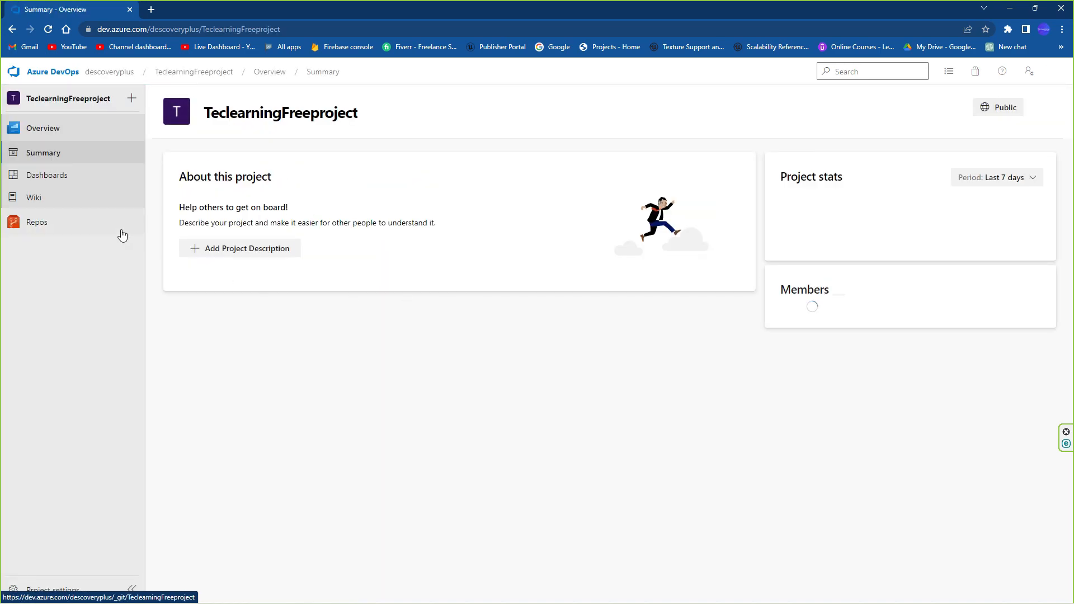
{"action": "left_click", "coordinate": [34, 226]}
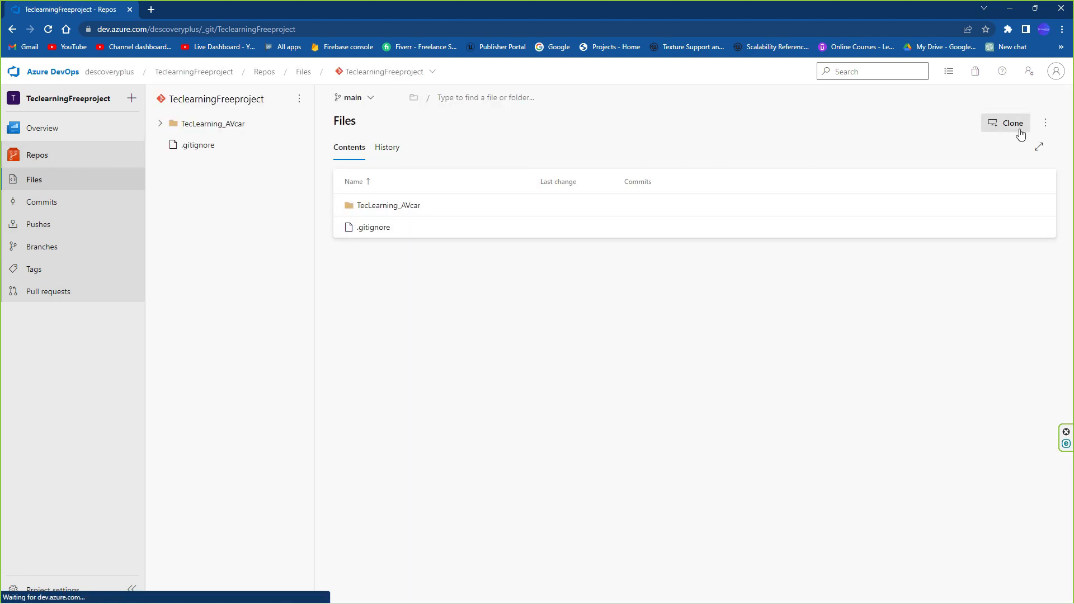
{"action": "left_click", "coordinate": [1047, 125]}
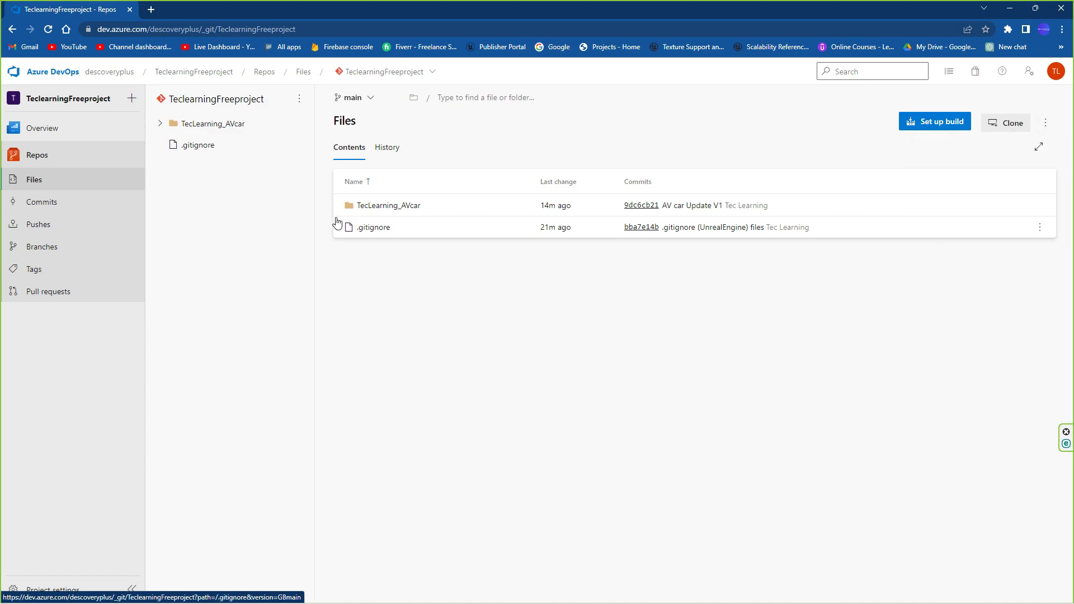
{"action": "left_click", "coordinate": [411, 210]}
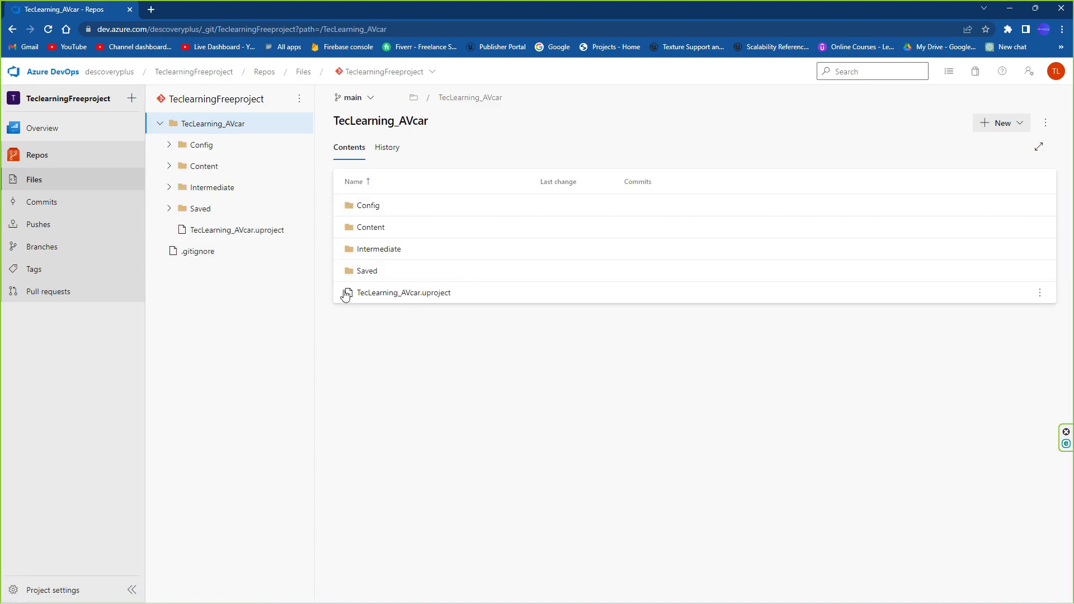
{"action": "left_click", "coordinate": [11, 30]}
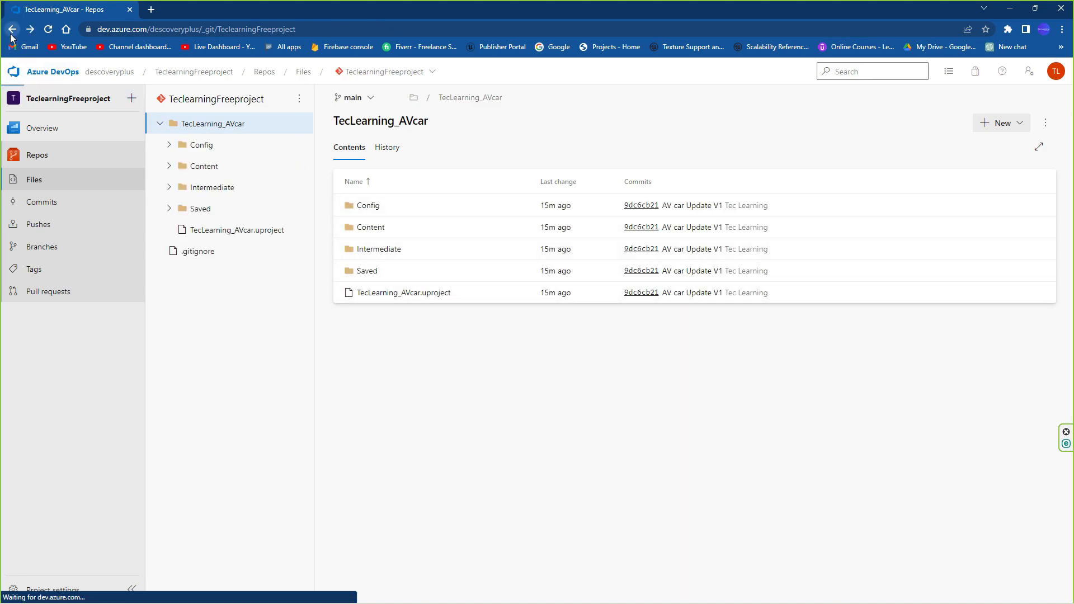
{"action": "left_click", "coordinate": [1003, 6]}
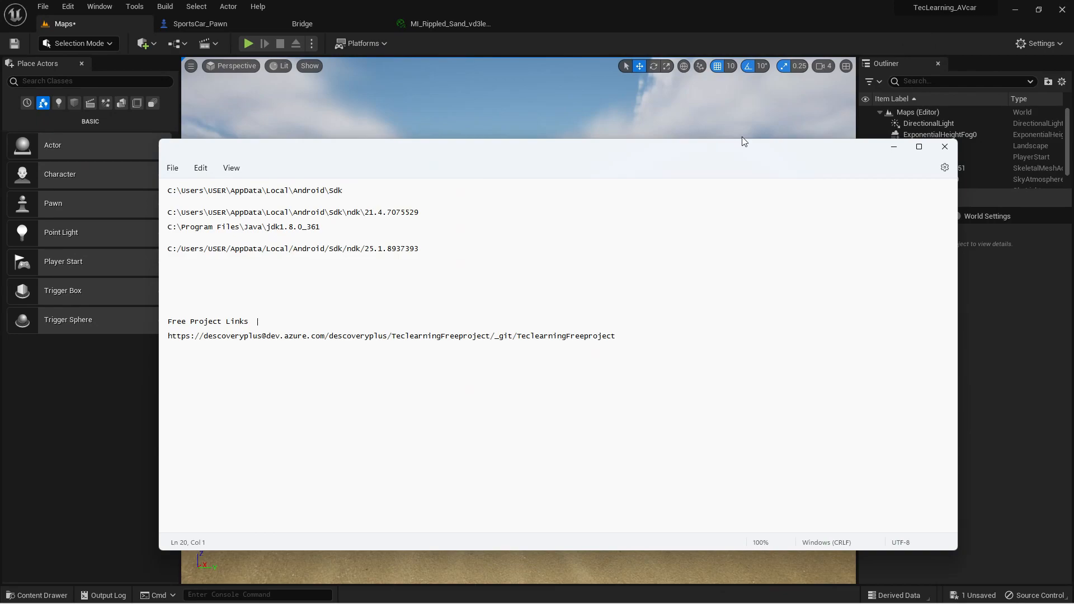
Switch to the Unreal Editor and delete the East LUV 3151 skeletal mesh actor from the level.
{"action": "left_click", "coordinate": [884, 146]}
{"action": "right_click_drag", "start_coordinate": [518, 321], "coordinate": [620, 319]}
{"action": "key", "text": "a"}
{"action": "key", "text": "w"}
{"action": "key", "text": "a"}
{"action": "left_click", "coordinate": [537, 330]}
{"action": "scroll", "coordinate": [559, 336], "scroll_direction": "down", "scroll_amount": 5}
{"action": "key", "text": "Delete"}
Play-test the level by driving the sports car forward, in reverse and through turns, and end the session.
{"action": "left_click", "coordinate": [248, 43]}
{"action": "key", "text": "w"}
{"action": "key", "text": "a"}
{"action": "key", "text": "s"}
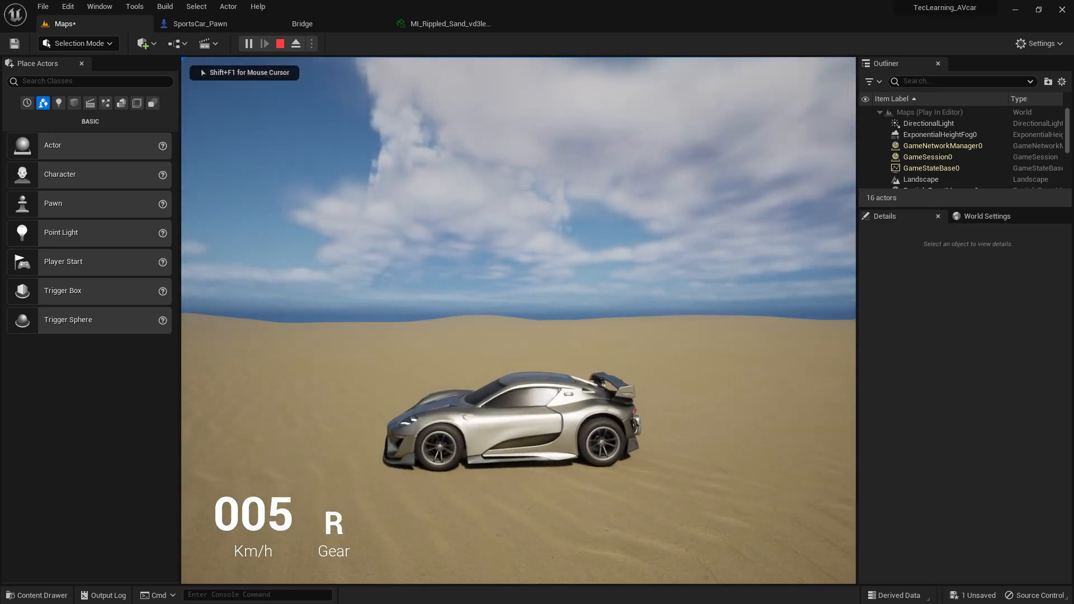
{"action": "key", "text": "w"}
{"action": "key", "text": "a"}
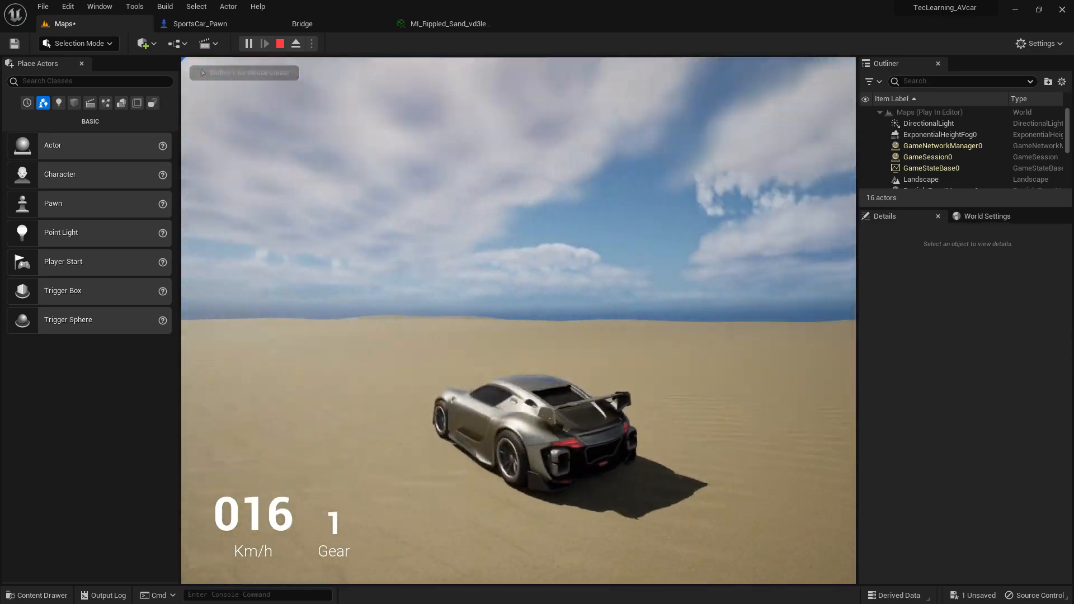
{"action": "key", "text": "Escape"}
Delete the BP_East_LUV_3151 blueprint and the ABP_East_LUV_3151 animation blueprint from the East_LUV_3151 folder.
{"action": "right_click_drag", "start_coordinate": [518, 321], "coordinate": [513, 362]}
{"action": "left_click", "coordinate": [26, 596]}
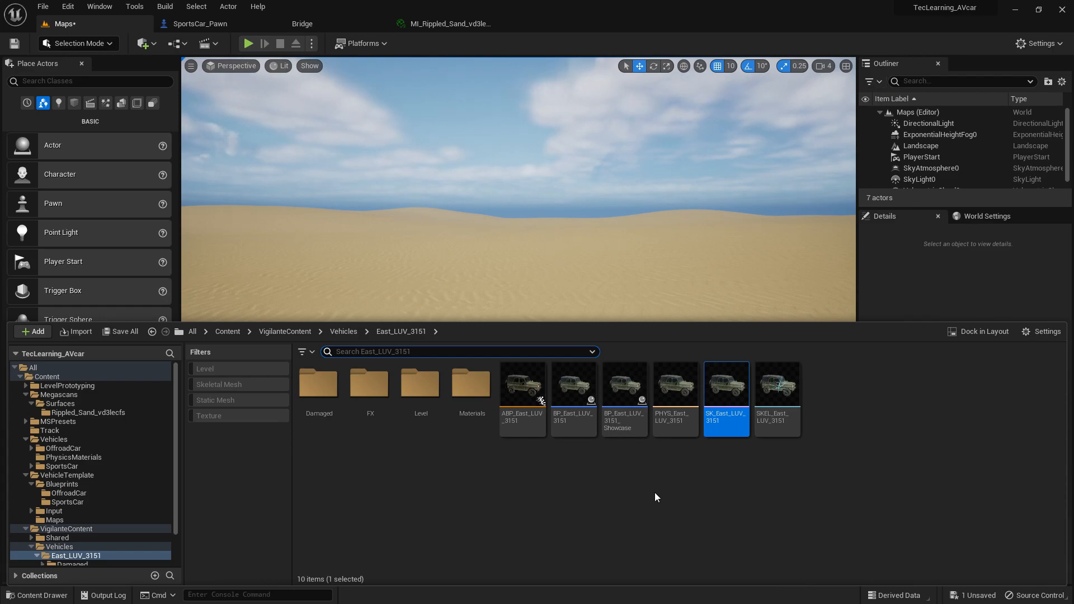
{"action": "right_click", "coordinate": [574, 390]}
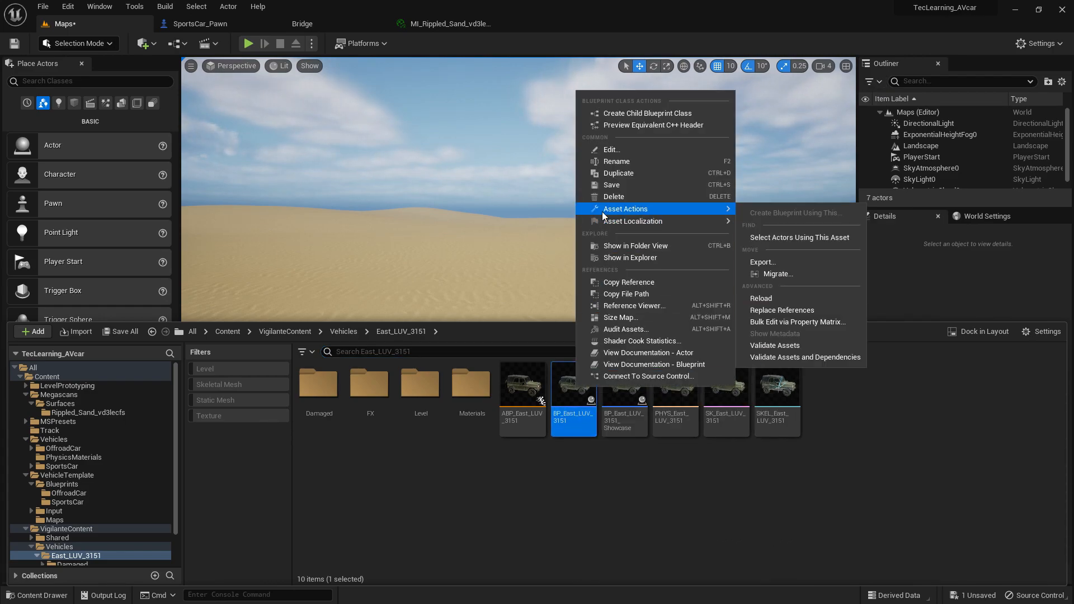
{"action": "left_click", "coordinate": [613, 197]}
{"action": "left_click", "coordinate": [535, 487]}
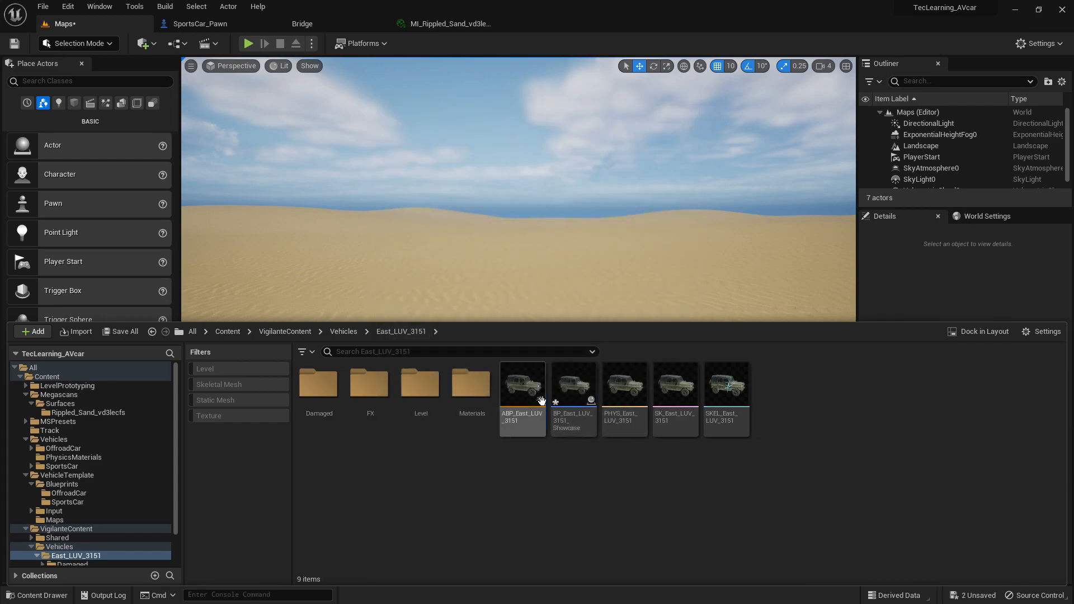
{"action": "right_click", "coordinate": [521, 414]}
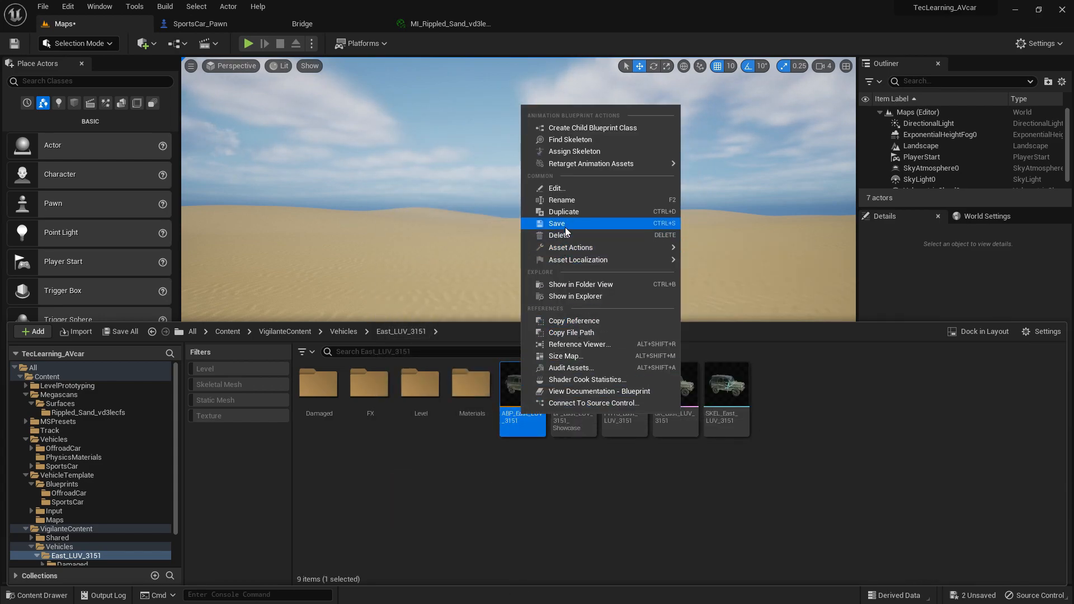
{"action": "left_click", "coordinate": [568, 236]}
{"action": "left_click", "coordinate": [498, 489]}
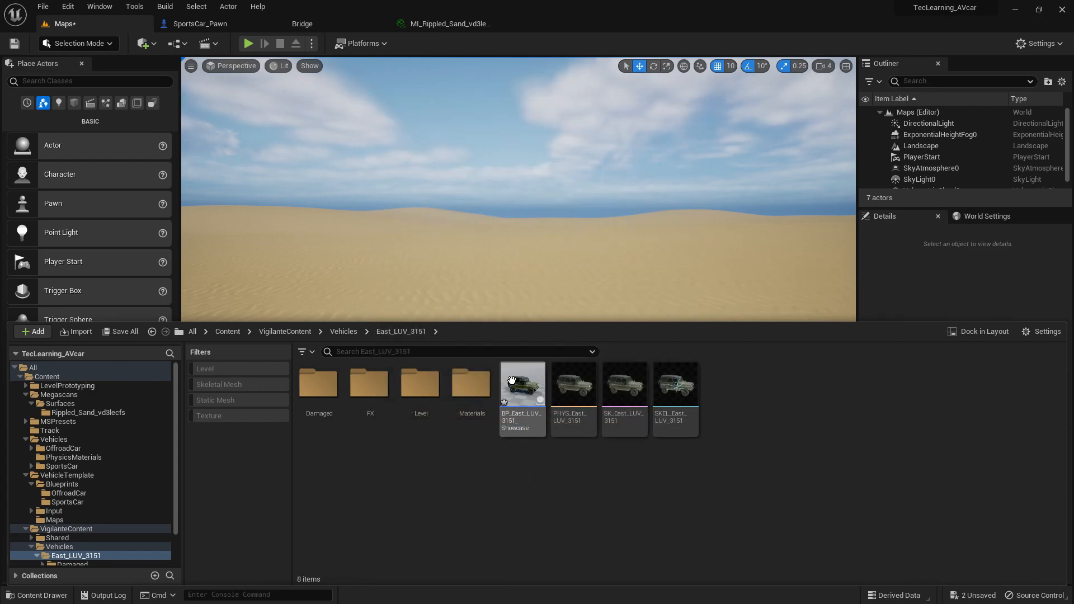
Force-delete the BP_East_LUV_3151_Showcase blueprint despite its reference from the vehicle level.
{"action": "right_click", "coordinate": [515, 381]}
{"action": "left_click", "coordinate": [565, 211]}
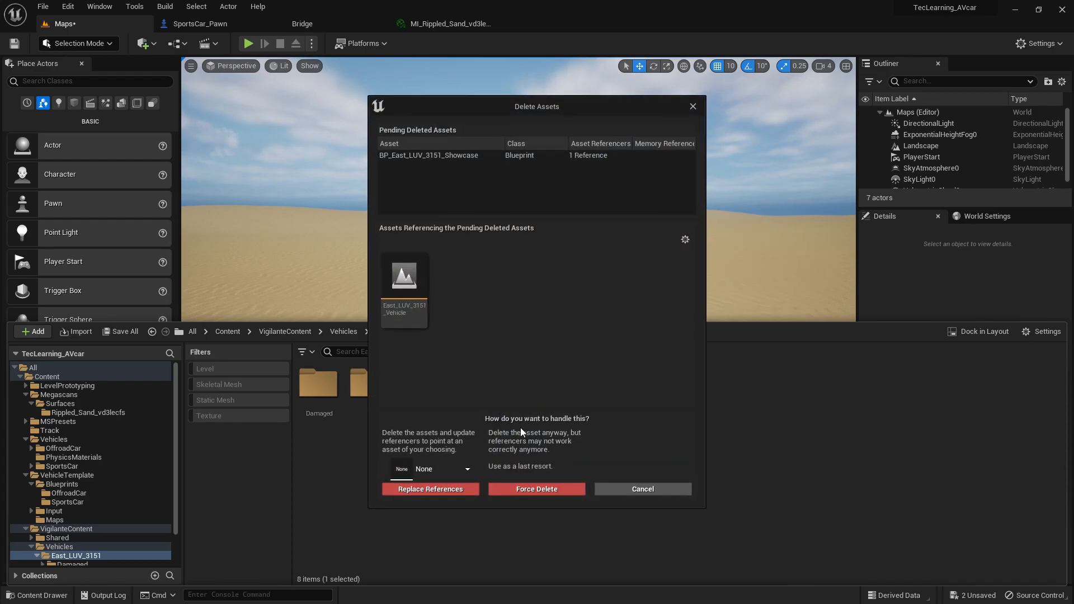
{"action": "left_click", "coordinate": [512, 488]}
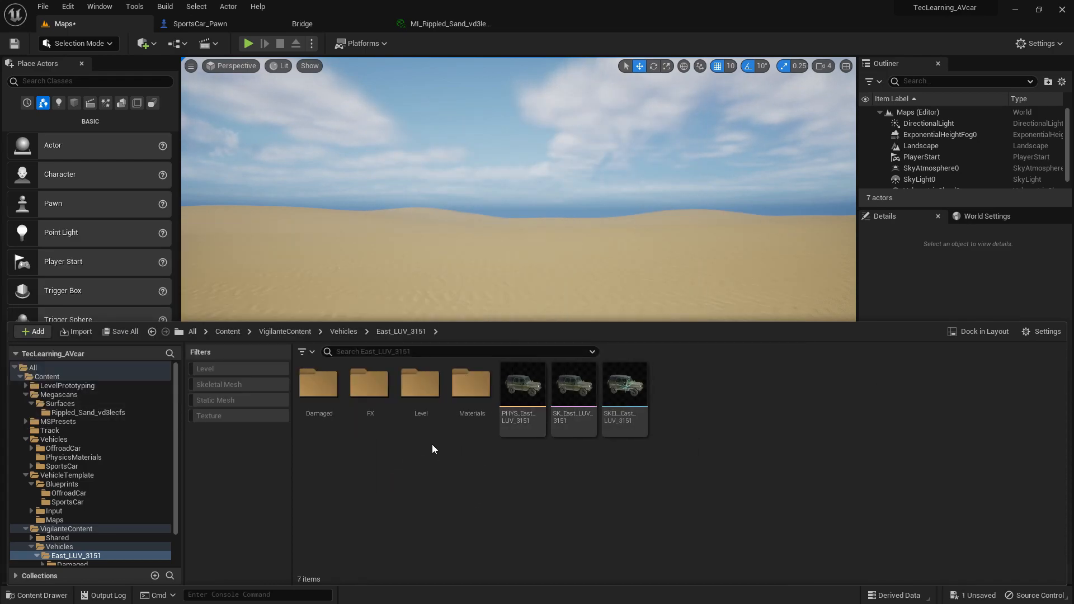
Delete the Level folder with its assets from East_LUV_3151 and save all changed assets.
{"action": "right_click", "coordinate": [419, 392]}
{"action": "left_click", "coordinate": [457, 284]}
{"action": "left_click", "coordinate": [481, 309]}
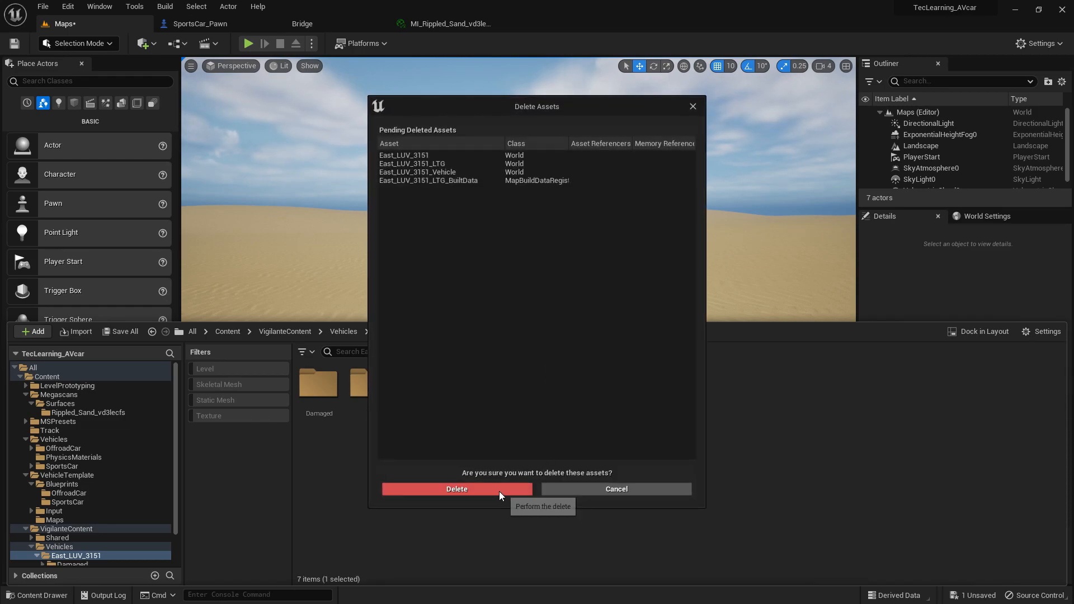
{"action": "left_click", "coordinate": [499, 491]}
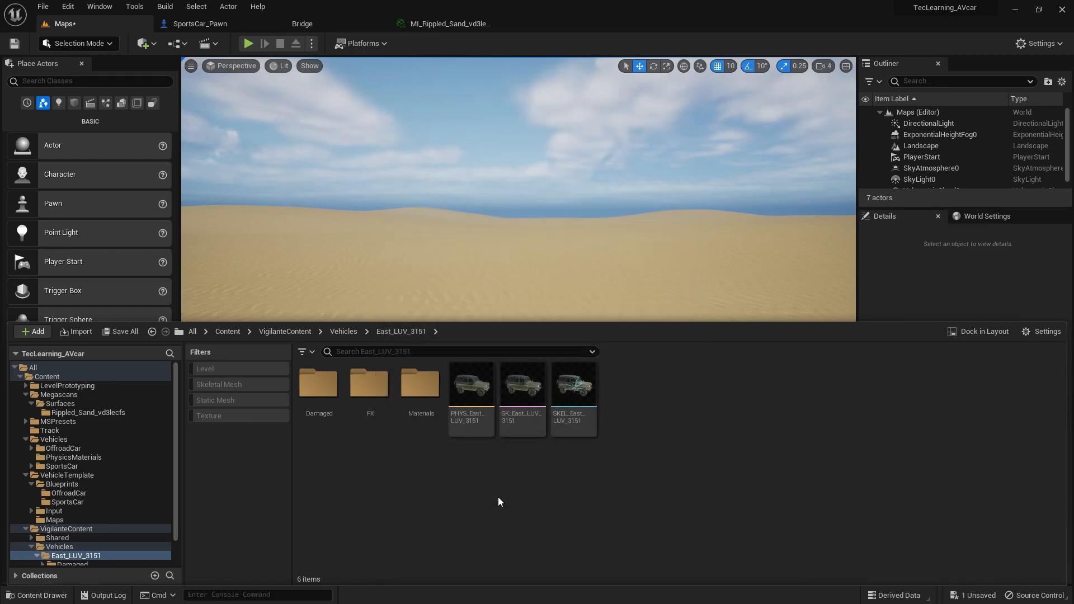
{"action": "left_click", "coordinate": [118, 333]}
{"action": "left_click", "coordinate": [625, 434]}
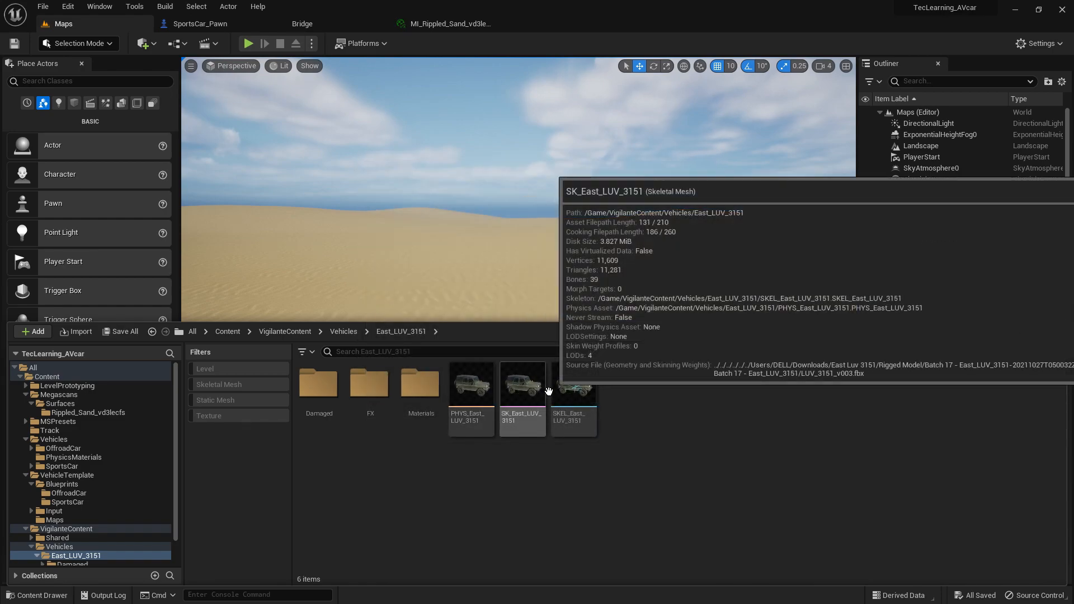
Close the rippled sand material editor and assign SK_East_LUV_3151 as the skeletal mesh of SportsCar_Pawn's vehicle mesh.
{"action": "left_click", "coordinate": [498, 24]}
{"action": "left_click", "coordinate": [201, 23]}
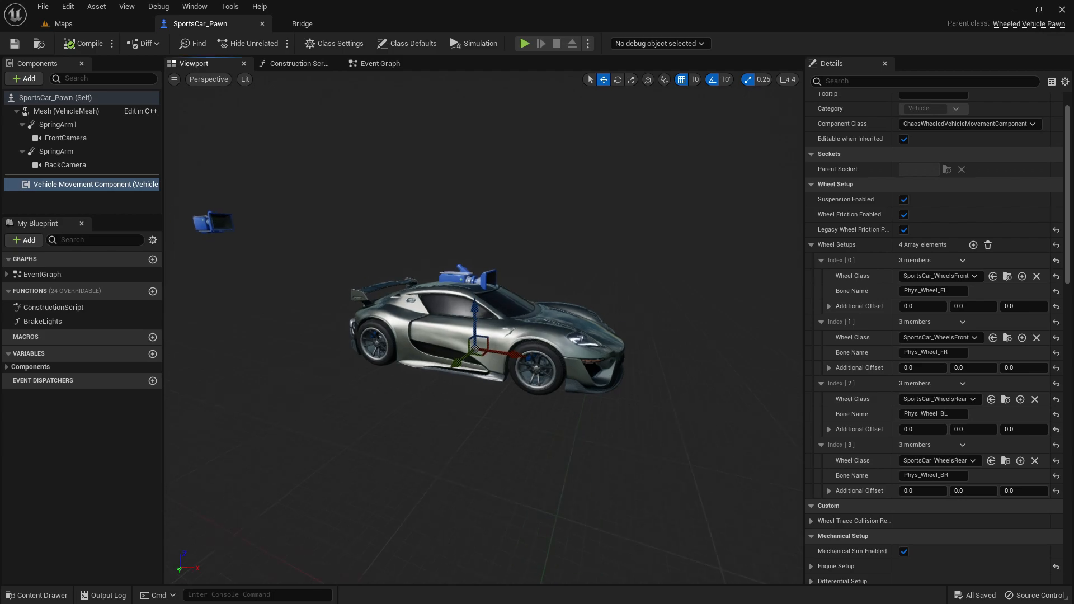
{"action": "left_click", "coordinate": [67, 112]}
{"action": "key", "text": "ctrl+space"}
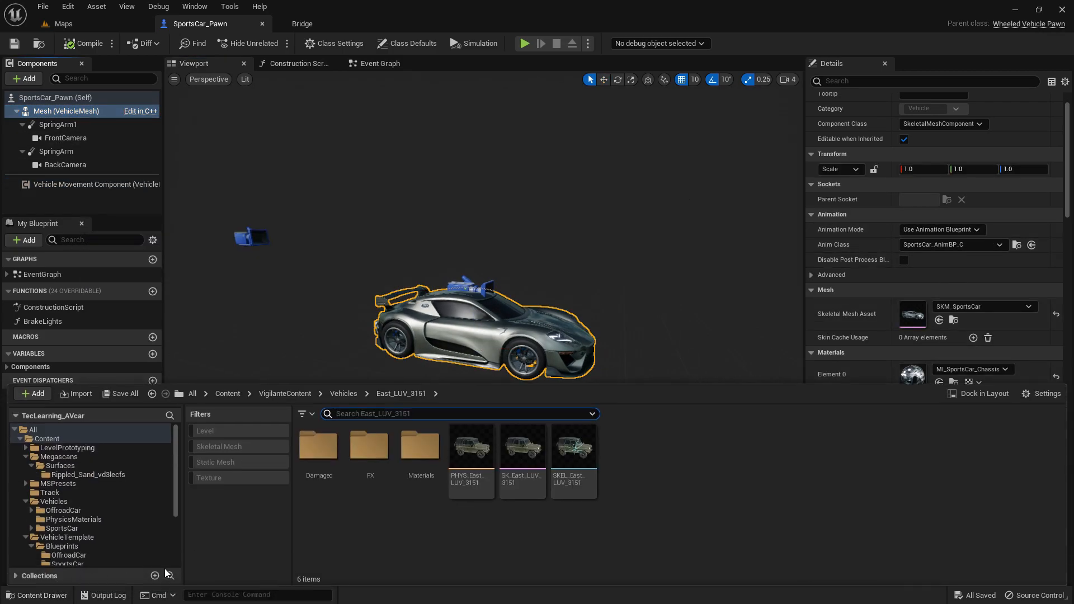
{"action": "left_click_drag", "start_coordinate": [522, 448], "coordinate": [913, 318]}
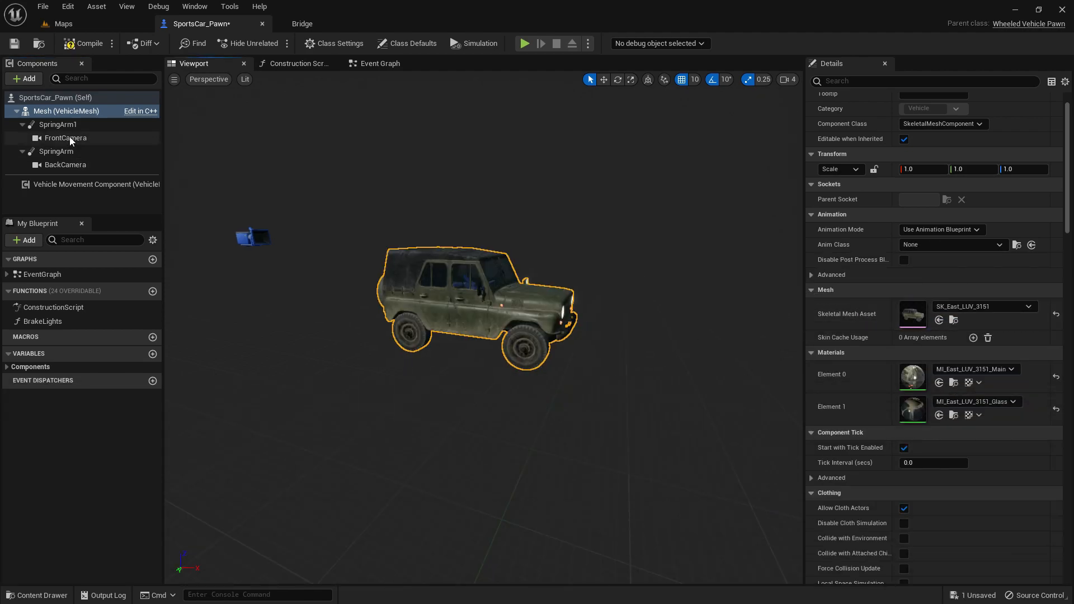
Move SpringArm1 sideways to the driver's side of the cabin, at location -10, -40, 150.
{"action": "left_click", "coordinate": [57, 124]}
{"action": "key", "text": "f"}
{"action": "right_click_drag", "start_coordinate": [488, 240], "coordinate": [565, 253]}
{"action": "key", "text": "w"}
{"action": "left_click_drag", "start_coordinate": [649, 203], "coordinate": [187, 202]}
{"action": "right_click_drag", "start_coordinate": [421, 237], "coordinate": [302, 241]}
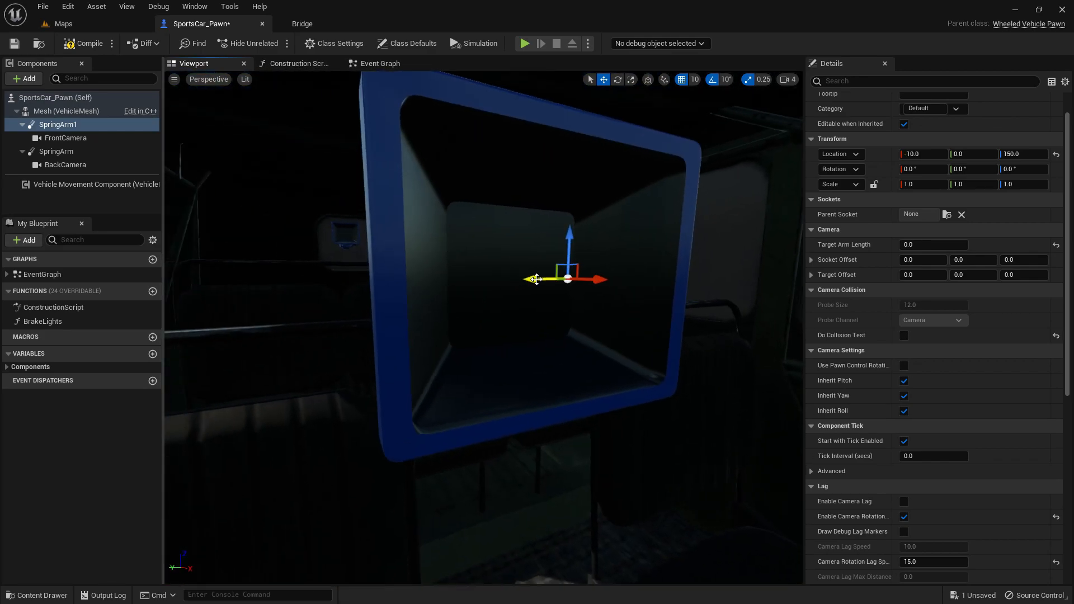
{"action": "left_click_drag", "start_coordinate": [537, 279], "coordinate": [719, 270]}
{"action": "right_click_drag", "start_coordinate": [517, 282], "coordinate": [717, 302]}
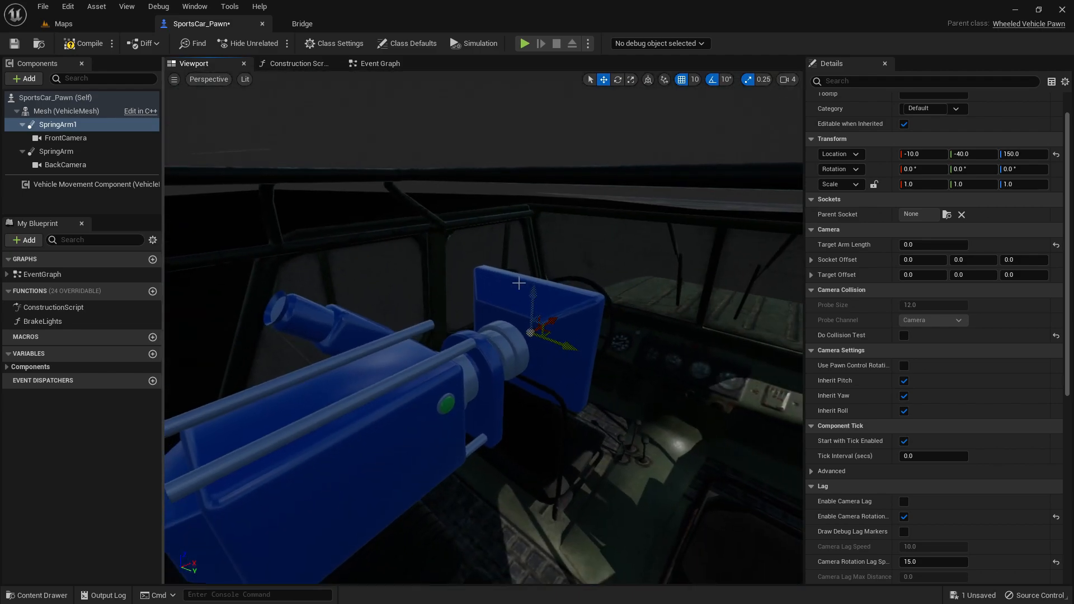
Raise SpringArm1 to Z 160, shift it back to X -20, and save the pawn blueprint.
{"action": "left_click_drag", "start_coordinate": [533, 294], "coordinate": [532, 270]}
{"action": "key", "text": "d"}
{"action": "right_click_drag", "start_coordinate": [533, 270], "coordinate": [416, 268]}
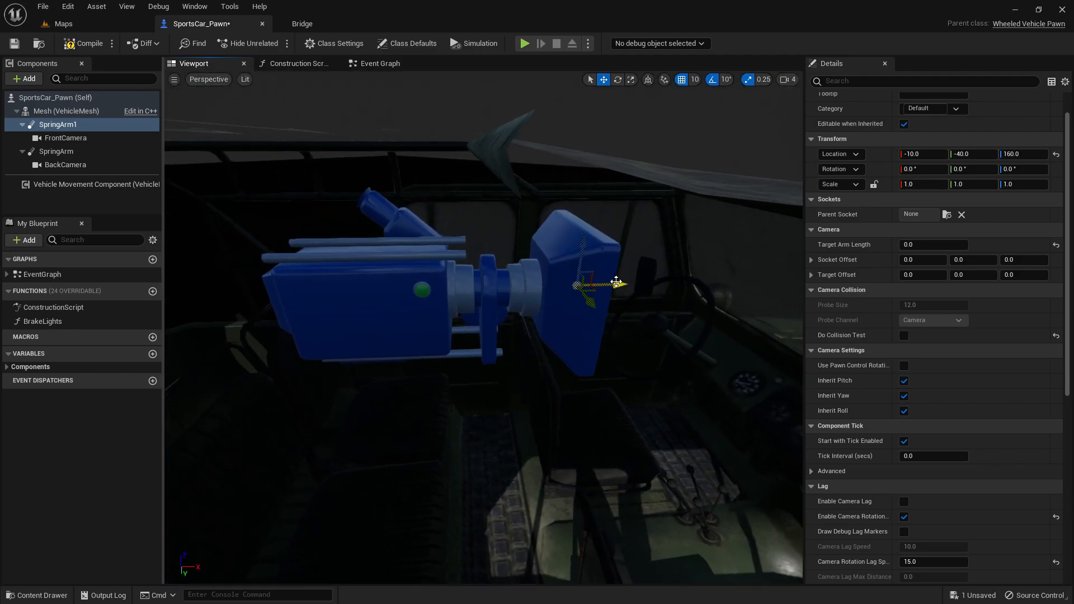
{"action": "left_click_drag", "start_coordinate": [618, 281], "coordinate": [583, 283]}
{"action": "right_click_drag", "start_coordinate": [583, 283], "coordinate": [928, 275]}
{"action": "key", "text": "w"}
{"action": "key", "text": "s"}
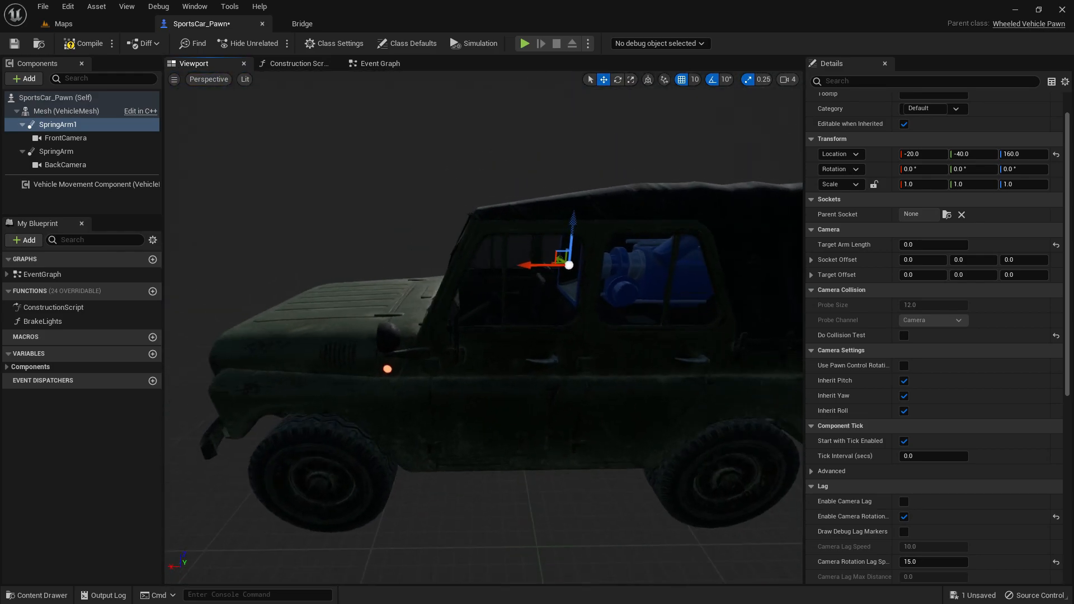
{"action": "right_click_drag", "start_coordinate": [610, 293], "coordinate": [615, 293]}
{"action": "left_click", "coordinate": [15, 43]}
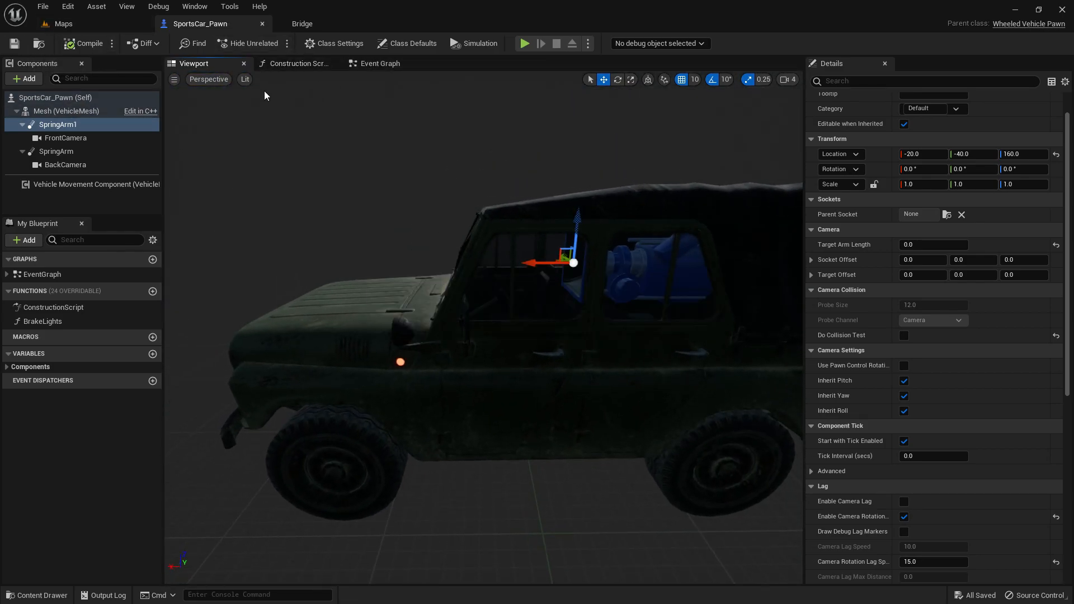
Play-test the Maps level with the East LUV as the player vehicle and end the session.
{"action": "left_click", "coordinate": [64, 23]}
{"action": "left_click", "coordinate": [259, 43]}
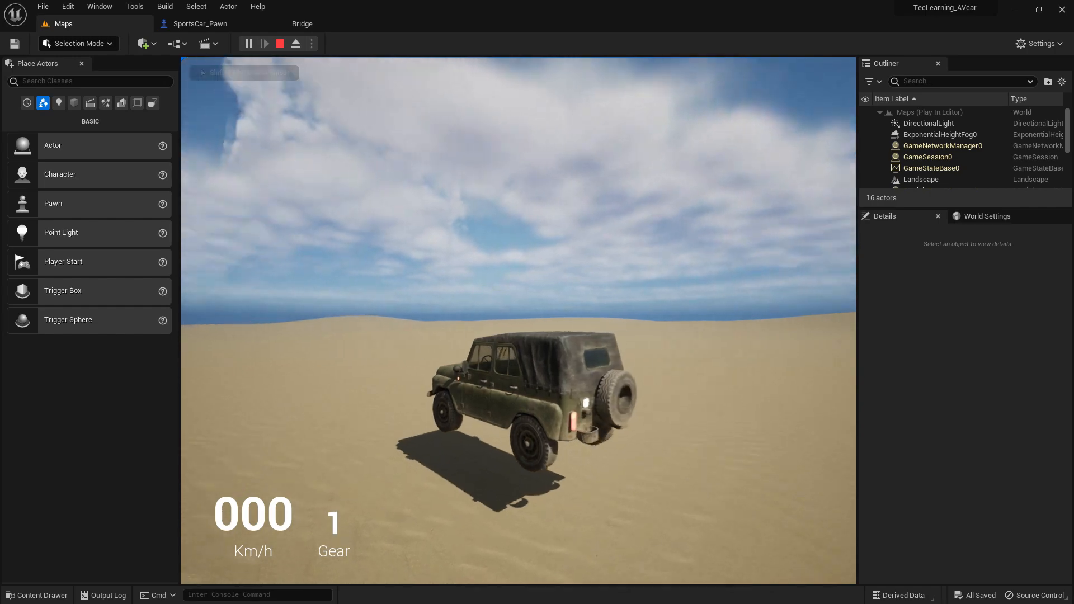
{"action": "key", "text": "Escape"}
Replace the IA_ToggleCamera event in SportsCar_Pawn's event graph with a C keyboard event.
{"action": "left_click", "coordinate": [190, 27]}
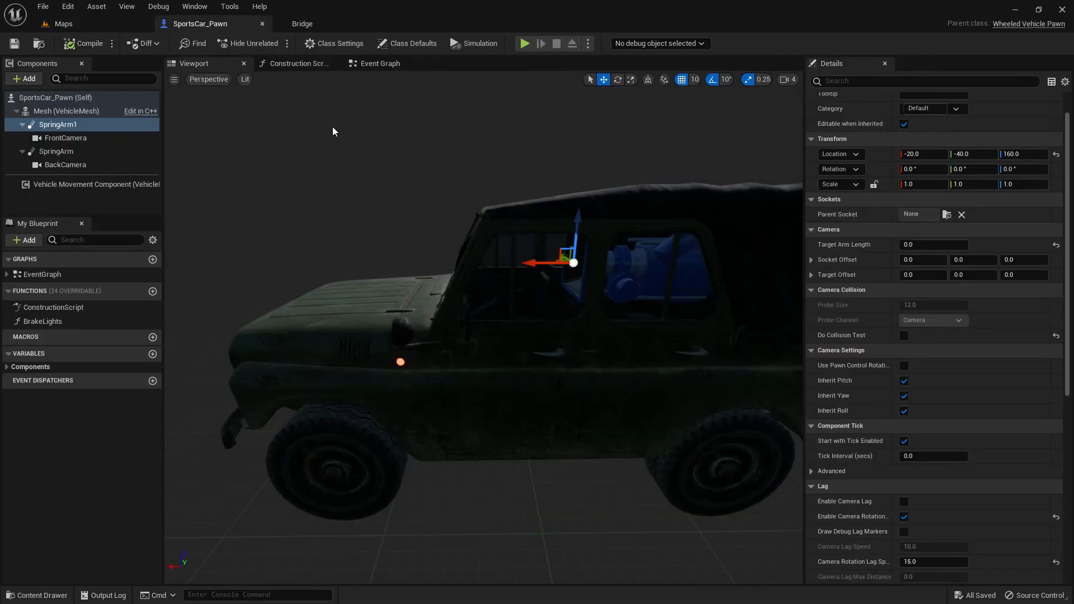
{"action": "left_click", "coordinate": [353, 65]}
{"action": "scroll", "coordinate": [458, 343], "scroll_direction": "up", "scroll_amount": 5}
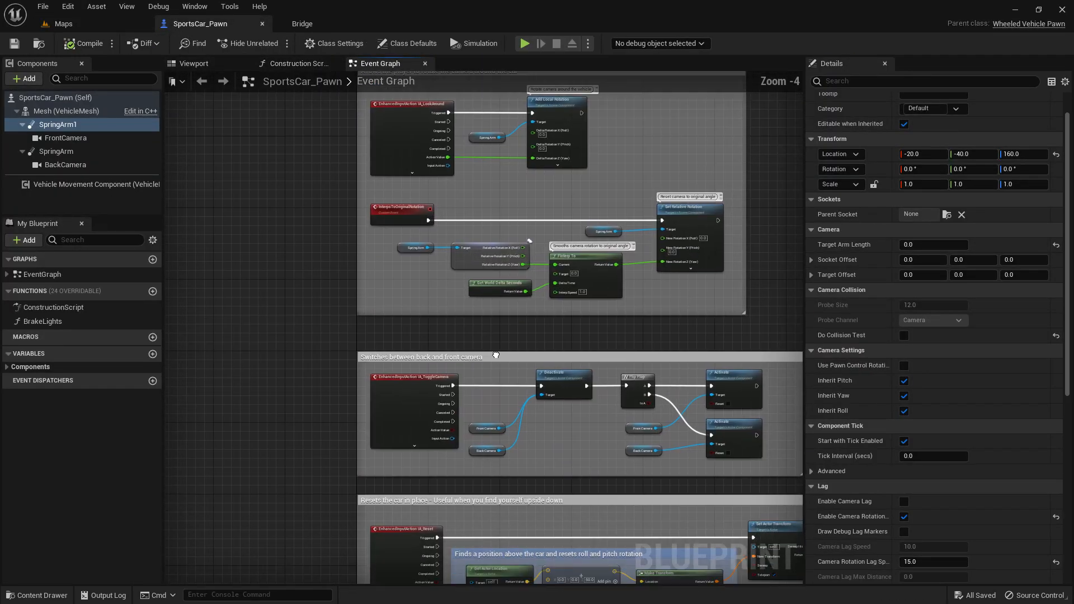
{"action": "scroll", "coordinate": [458, 343], "scroll_direction": "up", "scroll_amount": 2}
{"action": "left_click", "coordinate": [370, 288]}
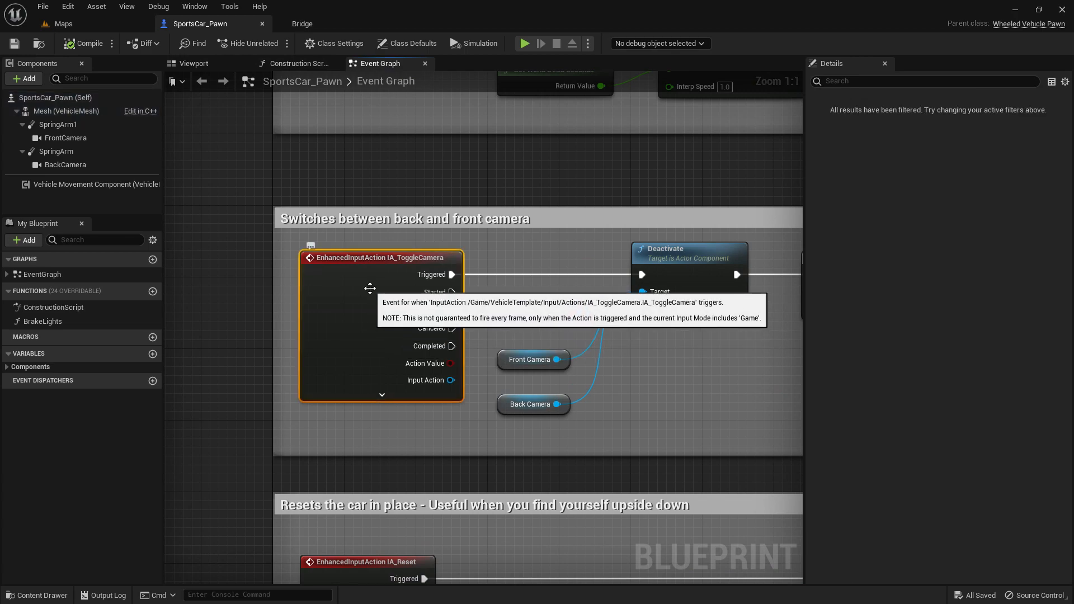
{"action": "key", "text": "Delete"}
{"action": "right_click", "coordinate": [368, 275]}
{"action": "type", "text": "c"}
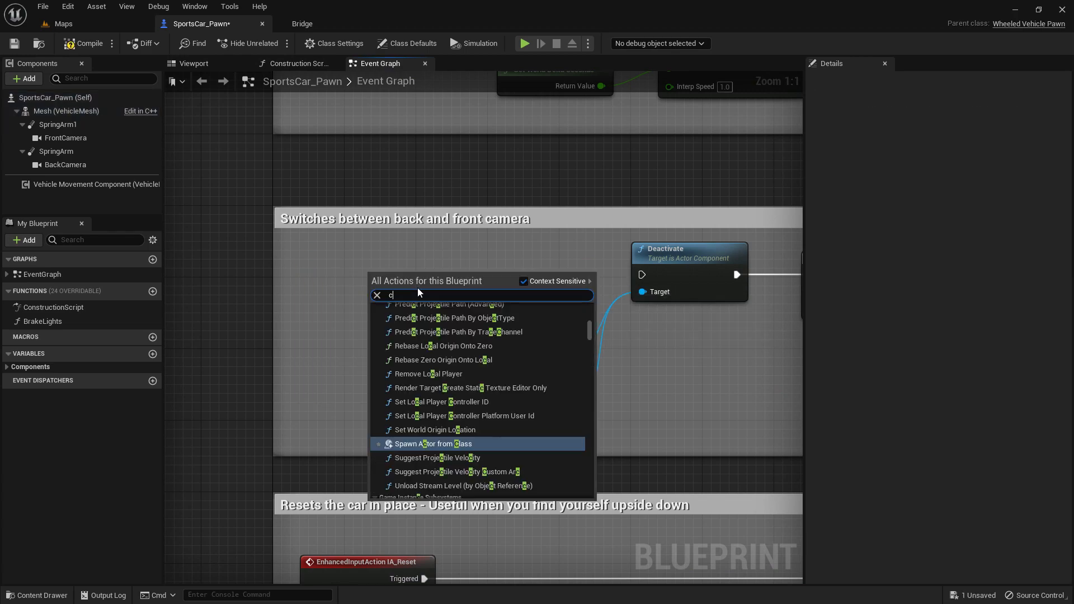
{"action": "type", "text": " keyb"}
{"action": "key", "text": "Return"}
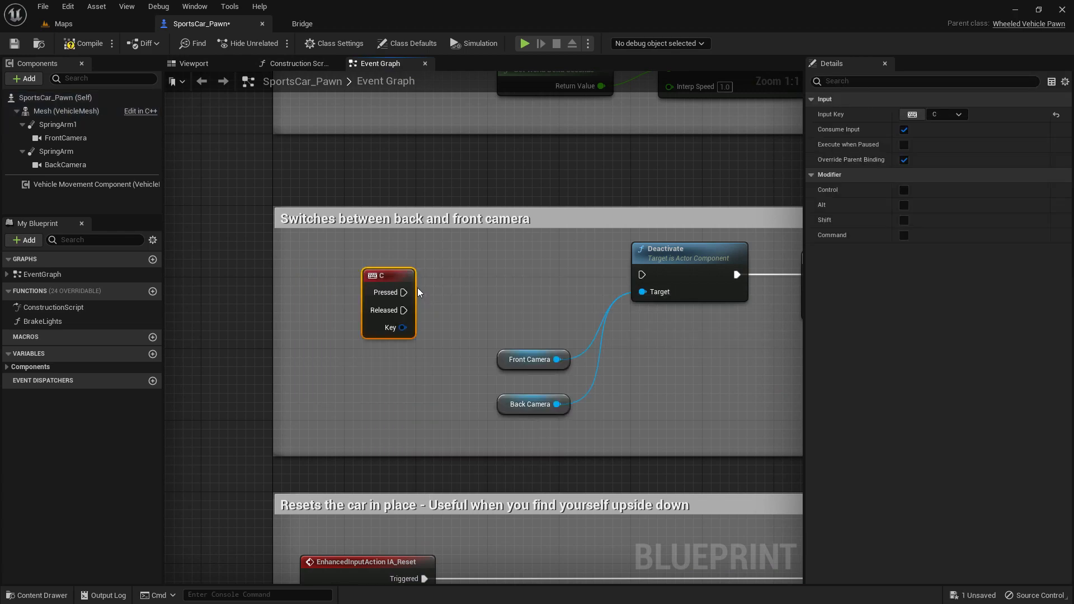
Connect the C event's Pressed output to the Deactivate node, align the event with it, and compile and save the blueprint.
{"action": "left_click_drag", "start_coordinate": [403, 292], "coordinate": [462, 292]}
{"action": "left_click_drag", "start_coordinate": [397, 278], "coordinate": [398, 275]}
{"action": "left_click", "coordinate": [85, 44]}
{"action": "left_click", "coordinate": [13, 45]}
Play-test the Maps level to check the switch to the driver's camera inside the cabin.
{"action": "left_click", "coordinate": [62, 24]}
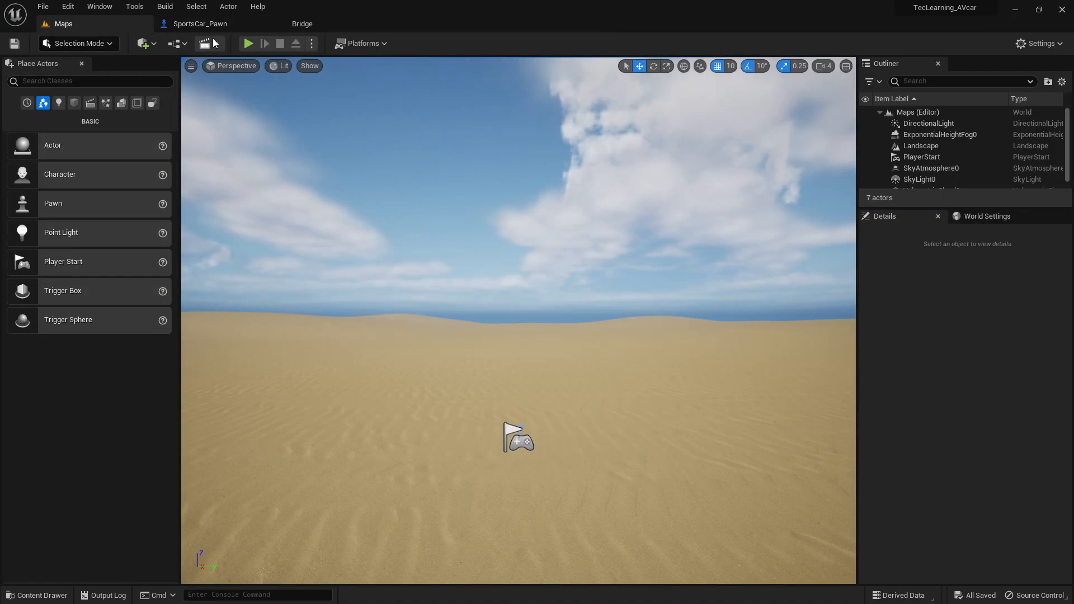
{"action": "left_click", "coordinate": [247, 43]}
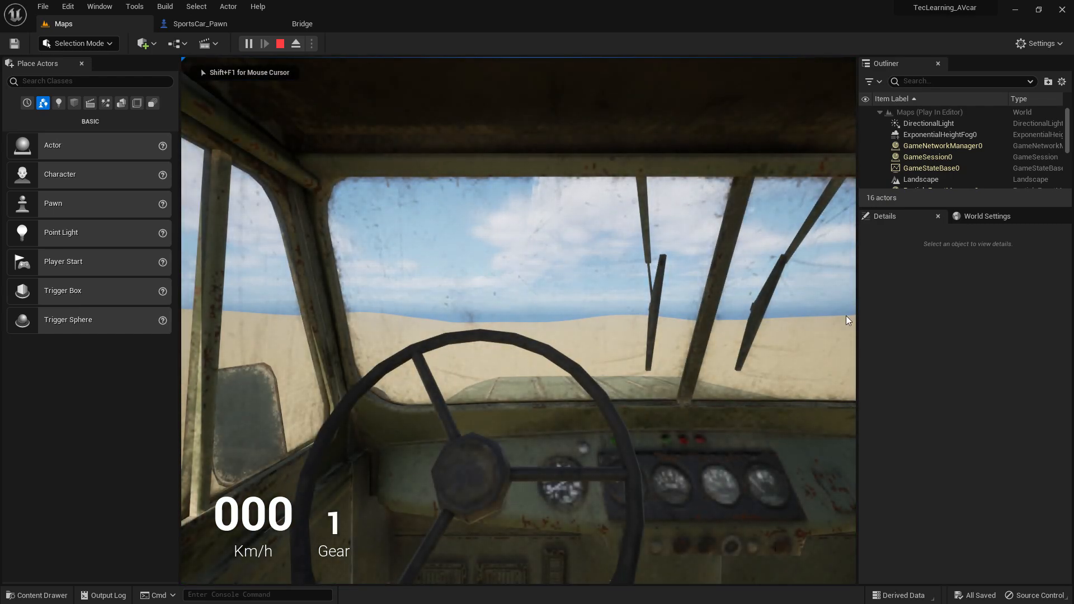
End the play session, move SportsCar_Pawn's FrontCamera to location X -20, Y -10 inside the cabin, and compile and save the blueprint.
{"action": "key", "text": "F11"}
{"action": "key", "text": "Escape"}
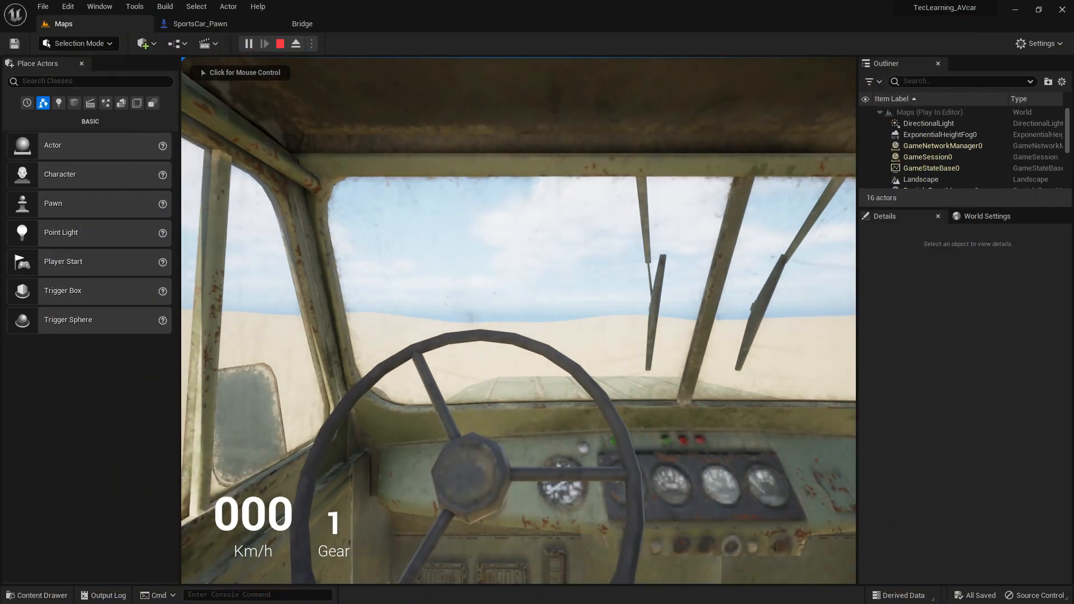
{"action": "left_click", "coordinate": [200, 24]}
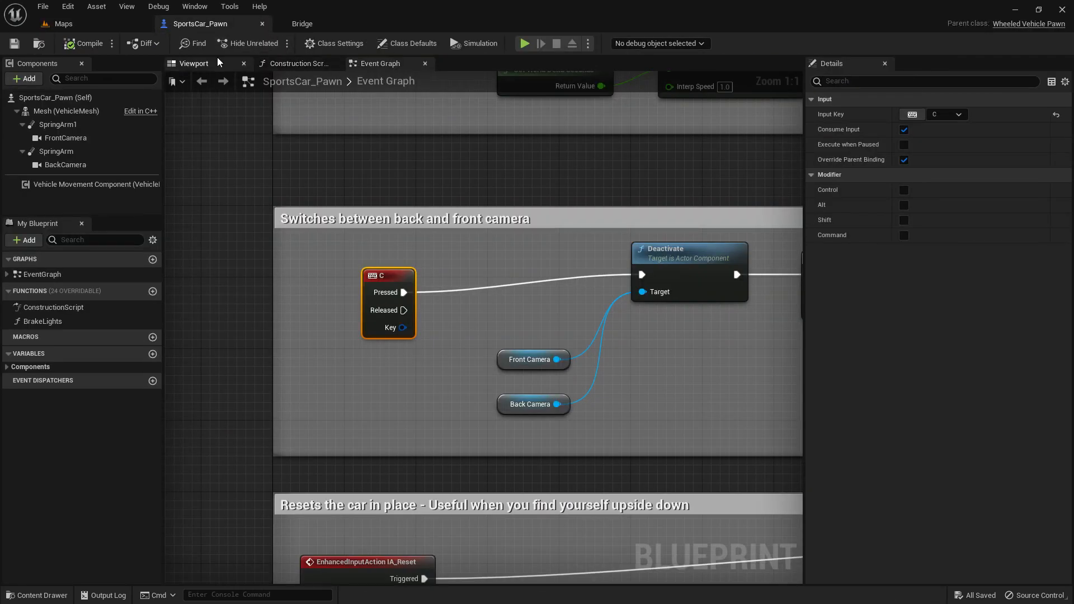
{"action": "left_click", "coordinate": [190, 63]}
{"action": "right_click_drag", "start_coordinate": [609, 255], "coordinate": [699, 249]}
{"action": "key", "text": "w"}
{"action": "left_click", "coordinate": [609, 256]}
{"action": "key", "text": "w"}
{"action": "key", "text": "s"}
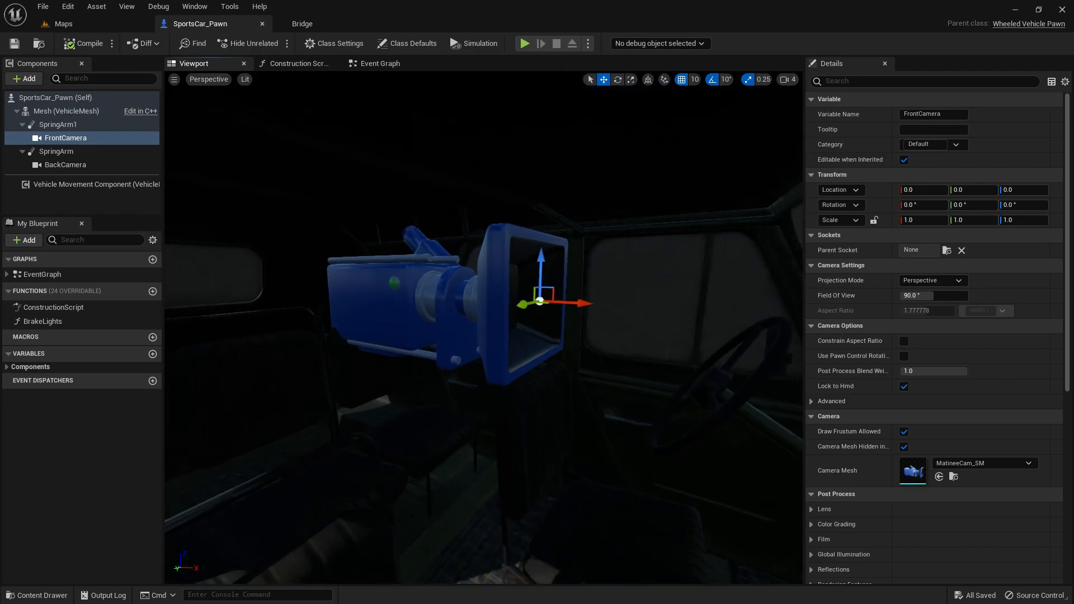
{"action": "left_click_drag", "start_coordinate": [561, 302], "coordinate": [479, 296]}
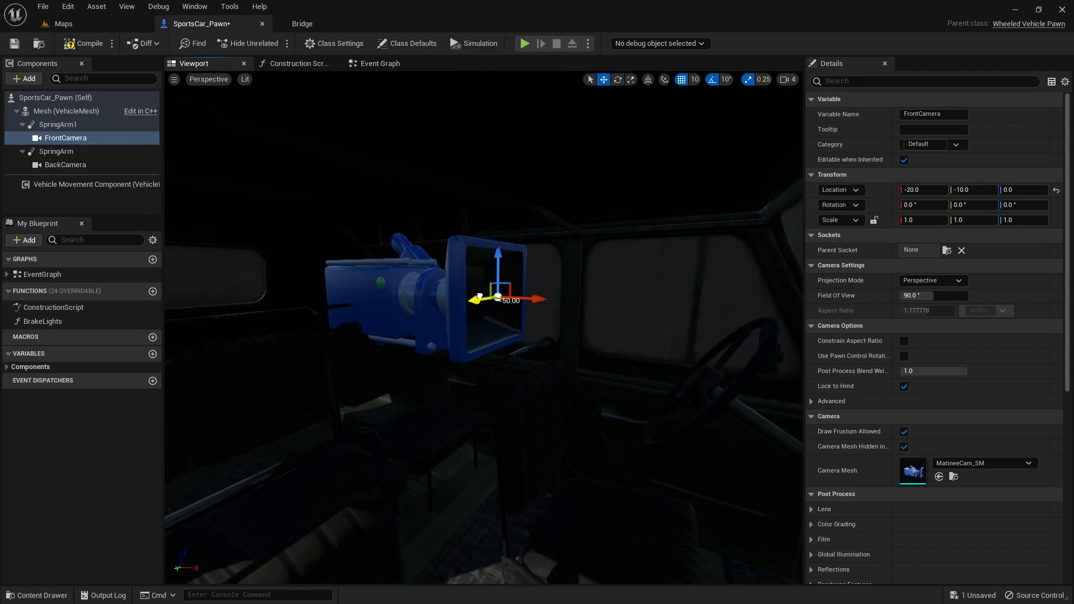
{"action": "left_click", "coordinate": [84, 47]}
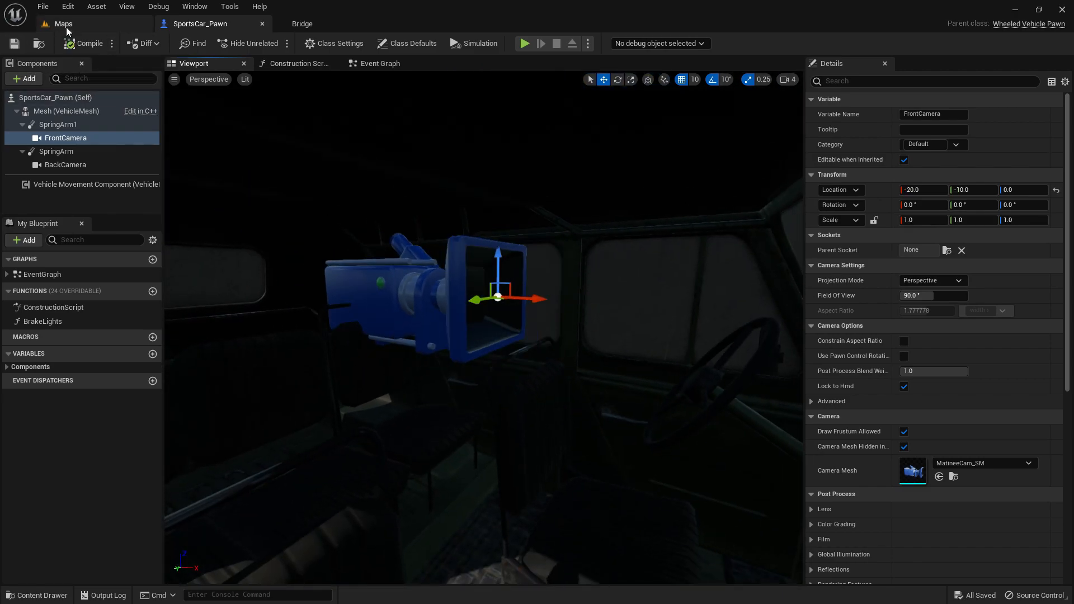
Play-test the Maps level in full screen to check the adjusted driver's view, and end the session.
{"action": "left_click", "coordinate": [63, 24]}
{"action": "left_click", "coordinate": [247, 43]}
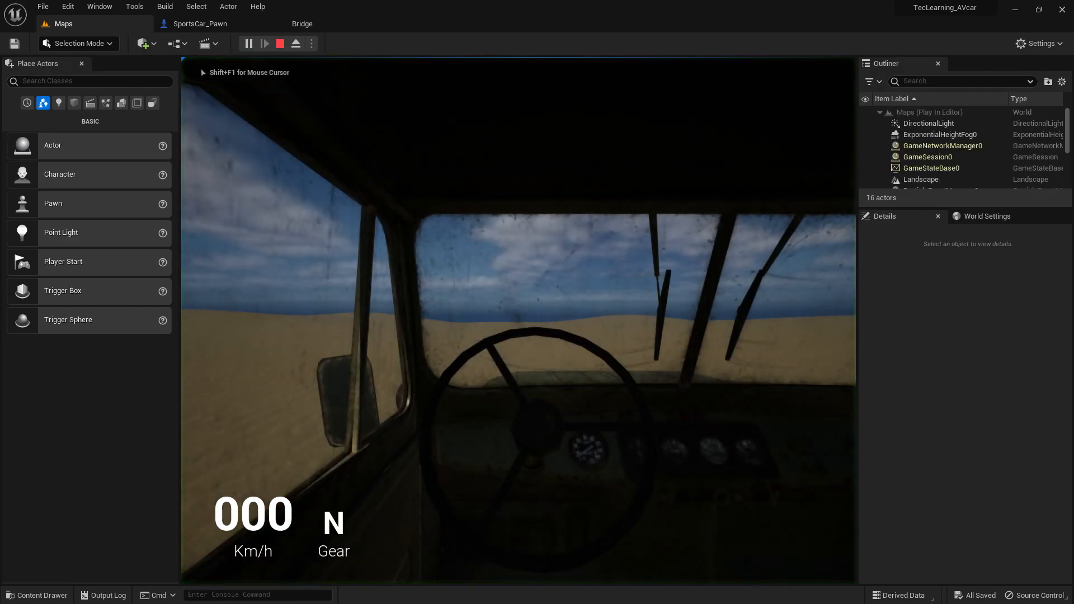
{"action": "key", "text": "F11"}
{"action": "key", "text": "w"}
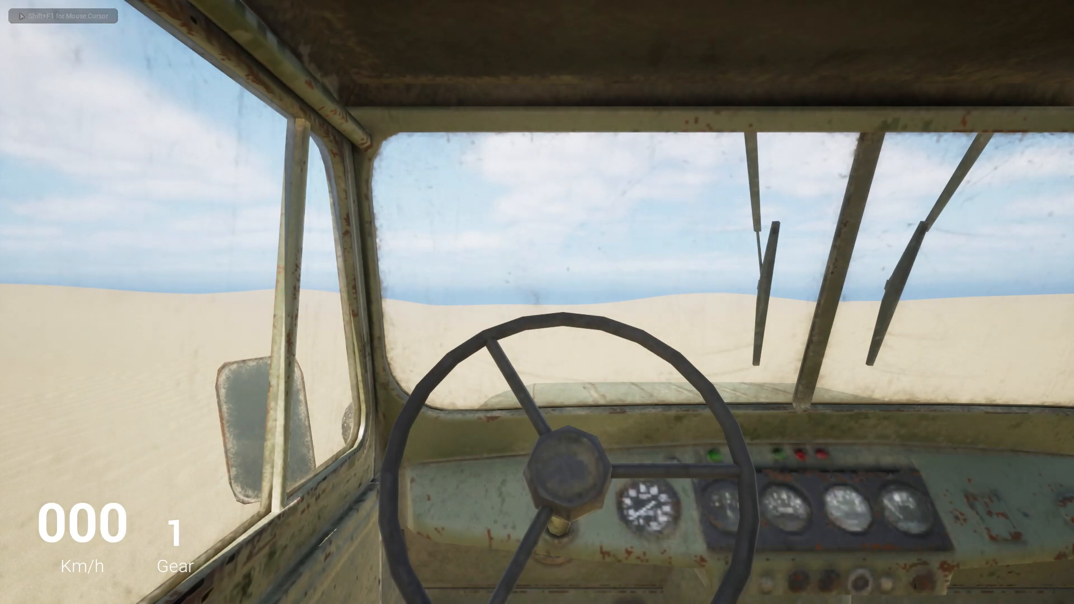
{"action": "key", "text": "F11"}
{"action": "key", "text": "Escape"}
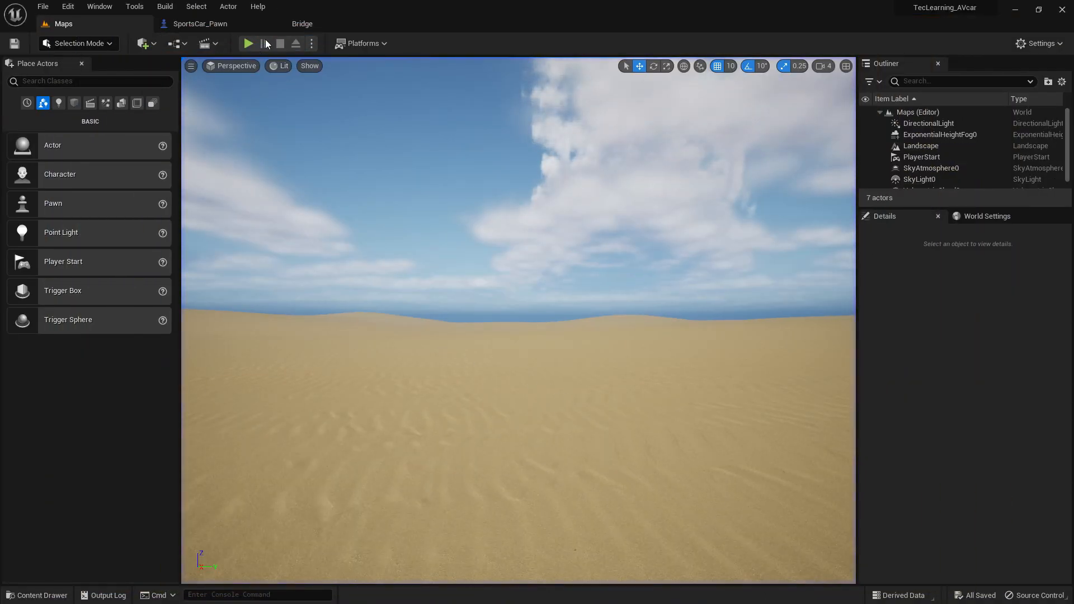
Select the vehicle's Mesh component in SportsCar_Pawn and open its skeletal mesh asset, SK_East_LUV_3151.
{"action": "left_click", "coordinate": [201, 24]}
{"action": "left_click_drag", "start_coordinate": [378, 211], "coordinate": [386, 235], "text": "alt"}
{"action": "scroll", "coordinate": [434, 210], "scroll_direction": "down", "scroll_amount": 6}
{"action": "mouse_move", "coordinate": [434, 210]}
{"action": "left_mouse_down", "text": "alt"}
{"action": "mouse_move", "coordinate": [515, 224]}
{"action": "mouse_move", "coordinate": [434, 210]}
{"action": "left_mouse_up", "text": "alt"}
{"action": "scroll", "coordinate": [434, 210], "scroll_direction": "down", "scroll_amount": 5}
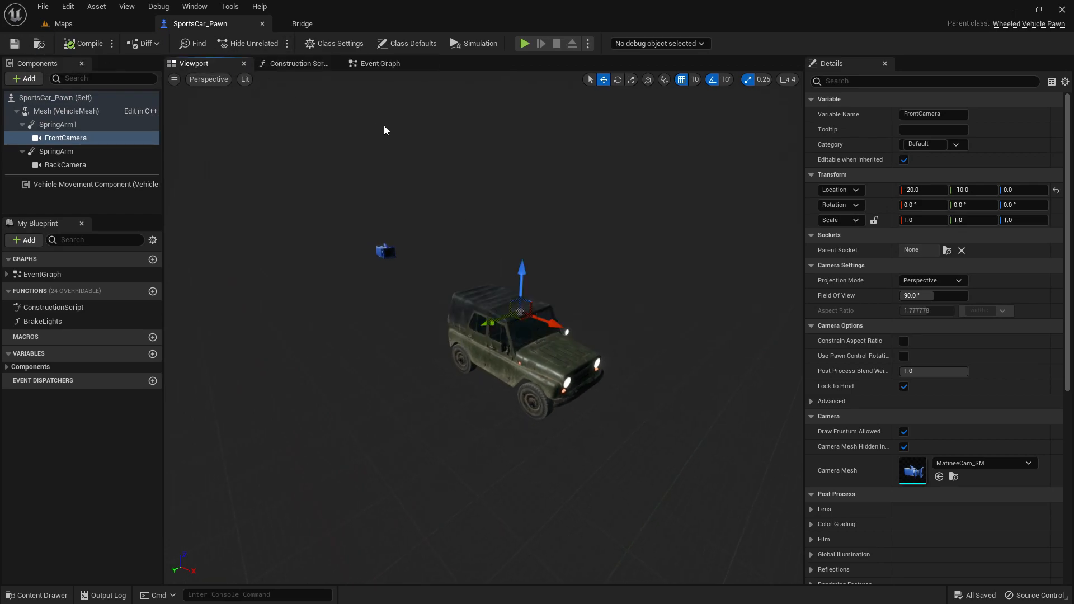
{"action": "left_click_drag", "start_coordinate": [551, 193], "coordinate": [643, 182], "text": "alt"}
{"action": "left_click", "coordinate": [537, 280]}
{"action": "key", "text": "f"}
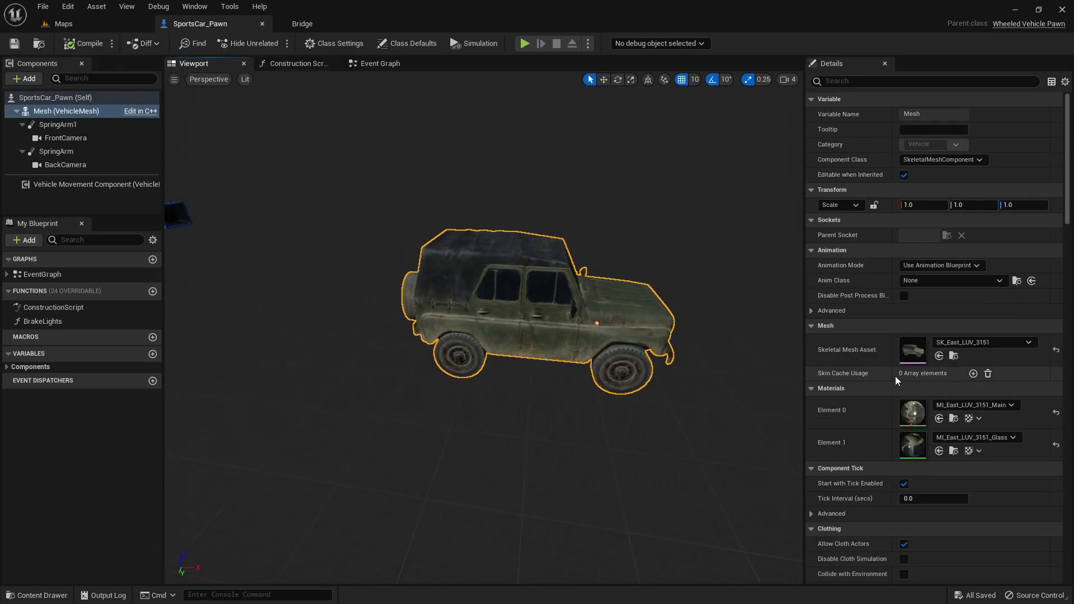
{"action": "double_click", "coordinate": [908, 358]}
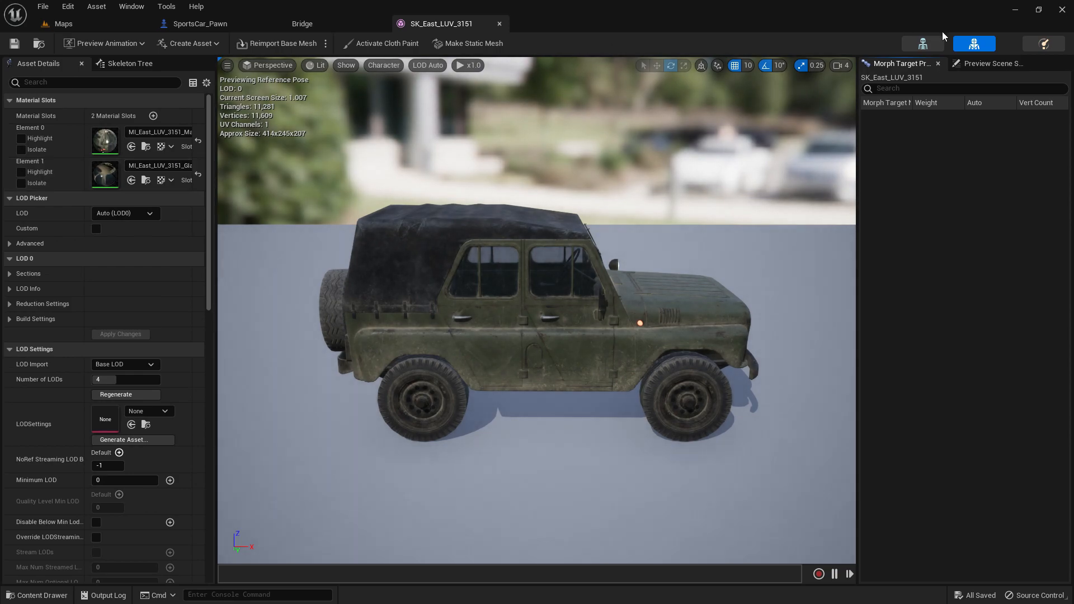
Open the East LUV's skeleton and copy the bone name of the front-left wheel joint, FL_wheel_jnt.
{"action": "left_click", "coordinate": [937, 50]}
{"action": "right_click_drag", "start_coordinate": [454, 180], "coordinate": [391, 189]}
{"action": "left_click", "coordinate": [103, 290]}
{"action": "left_click", "coordinate": [86, 300]}
{"action": "left_click", "coordinate": [89, 310]}
{"action": "key", "text": "w"}
{"action": "right_click_drag", "start_coordinate": [448, 314], "coordinate": [631, 252]}
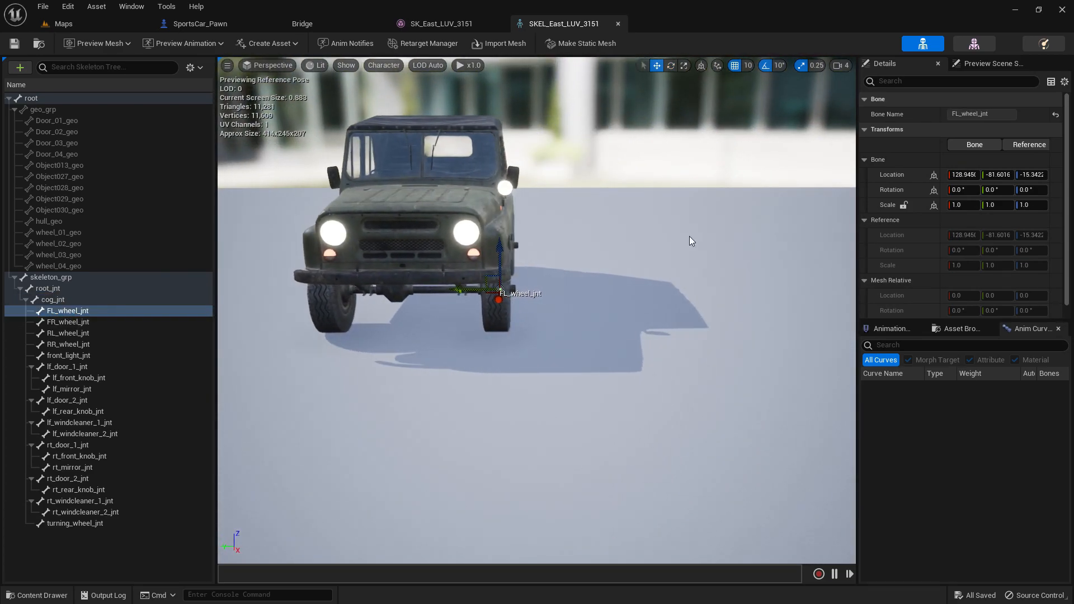
{"action": "right_click", "coordinate": [963, 114]}
{"action": "left_click", "coordinate": [984, 159]}
Set the bone name of wheel setup index 0 to FL_wheel_jnt in SportsCar_Pawn's Vehicle Movement Component.
{"action": "left_click", "coordinate": [191, 25]}
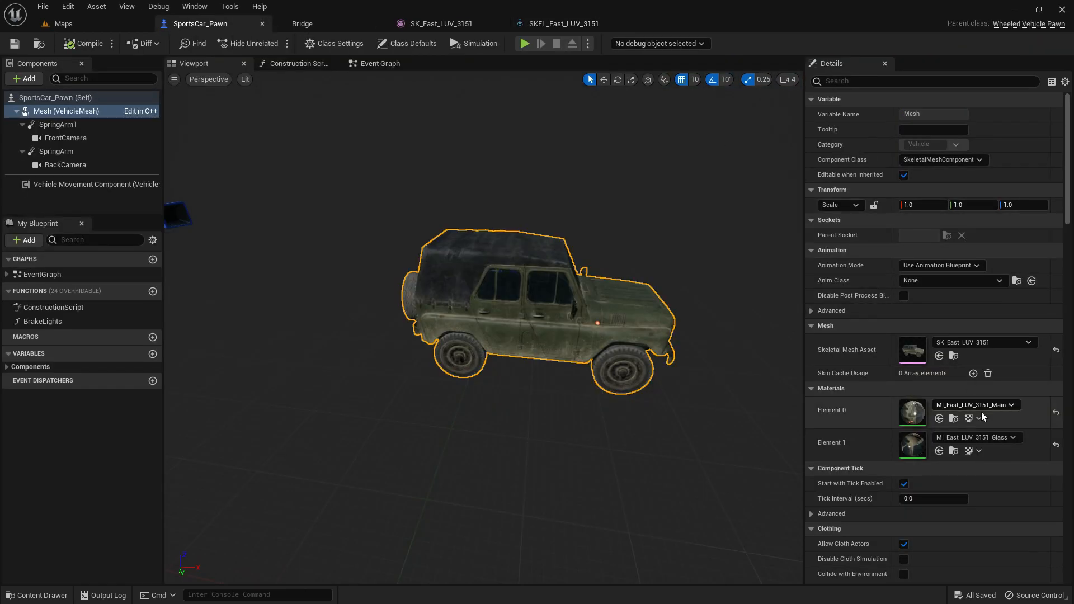
{"action": "left_click", "coordinate": [84, 185]}
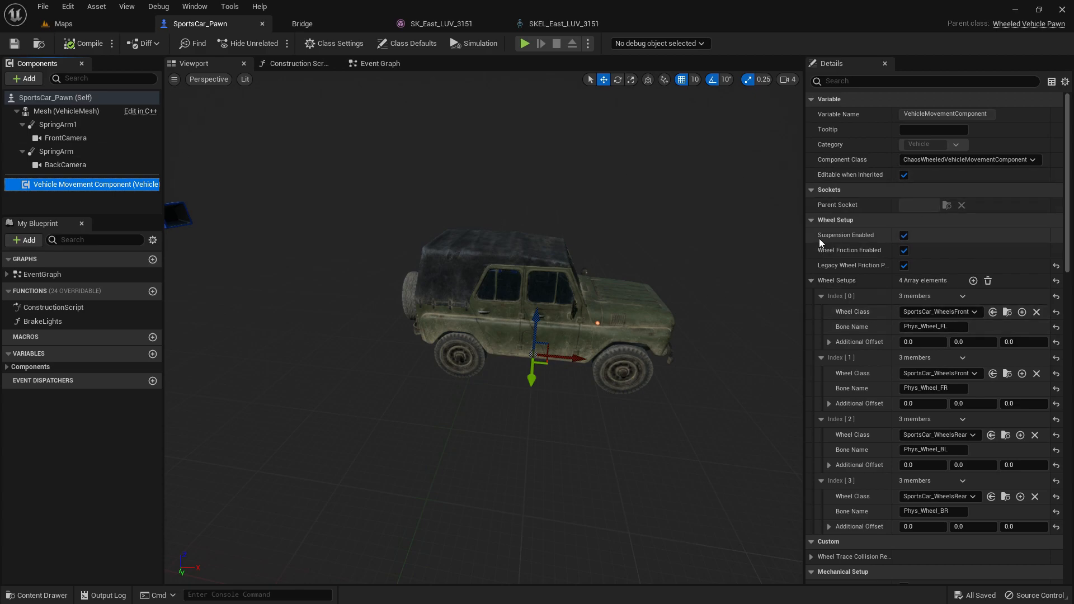
{"action": "left_click", "coordinate": [933, 327]}
{"action": "type", "text": "FL_wheel_jnt"}
{"action": "key", "text": "Return"}
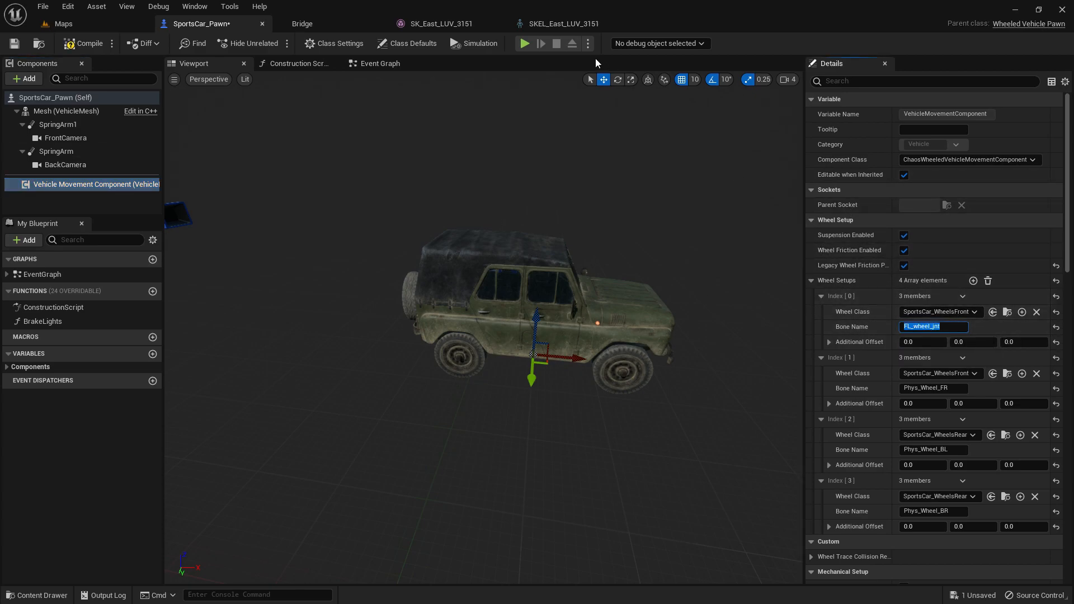
Set the bone names of wheel setups 1 and 2 to FR_wheel_jnt and RL_wheel_jnt, fill in index 3's, and compile and save.
{"action": "middle_click", "coordinate": [559, 26]}
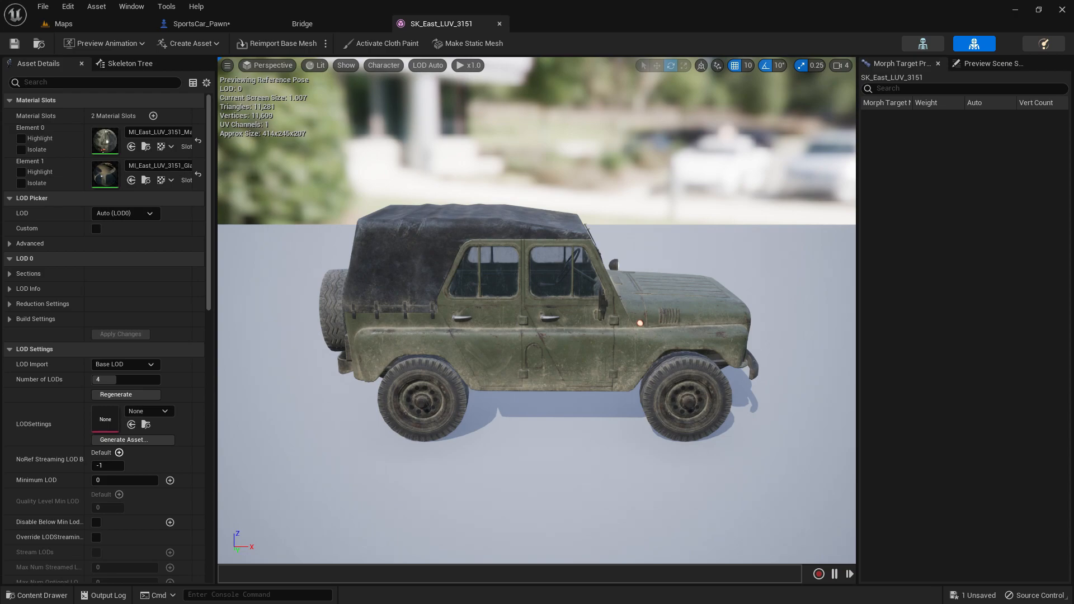
{"action": "left_click", "coordinate": [235, 25]}
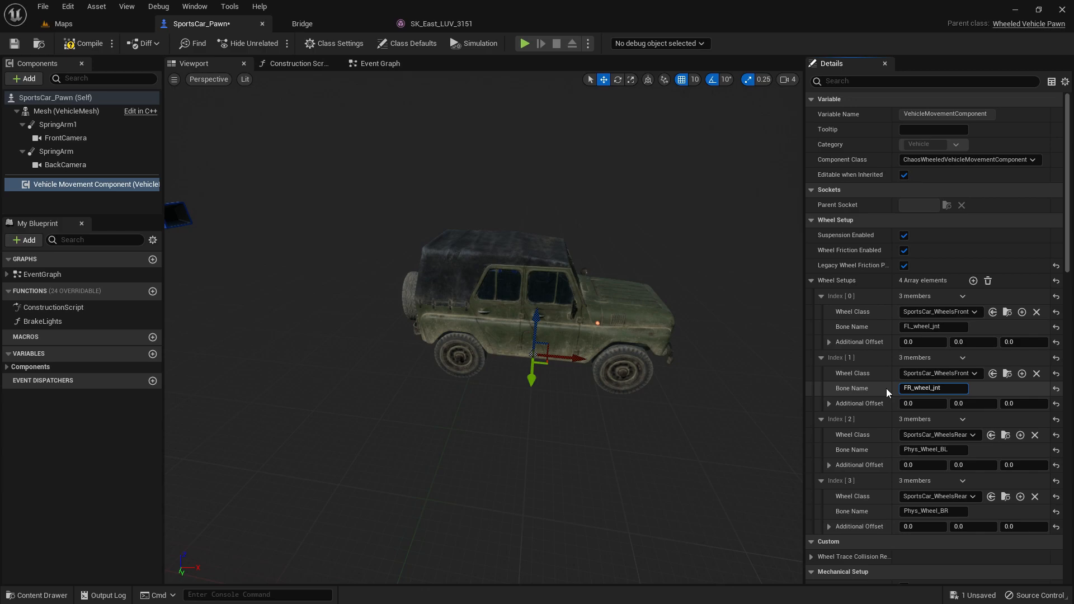
{"action": "scroll", "coordinate": [888, 393], "scroll_direction": "down", "scroll_amount": 2}
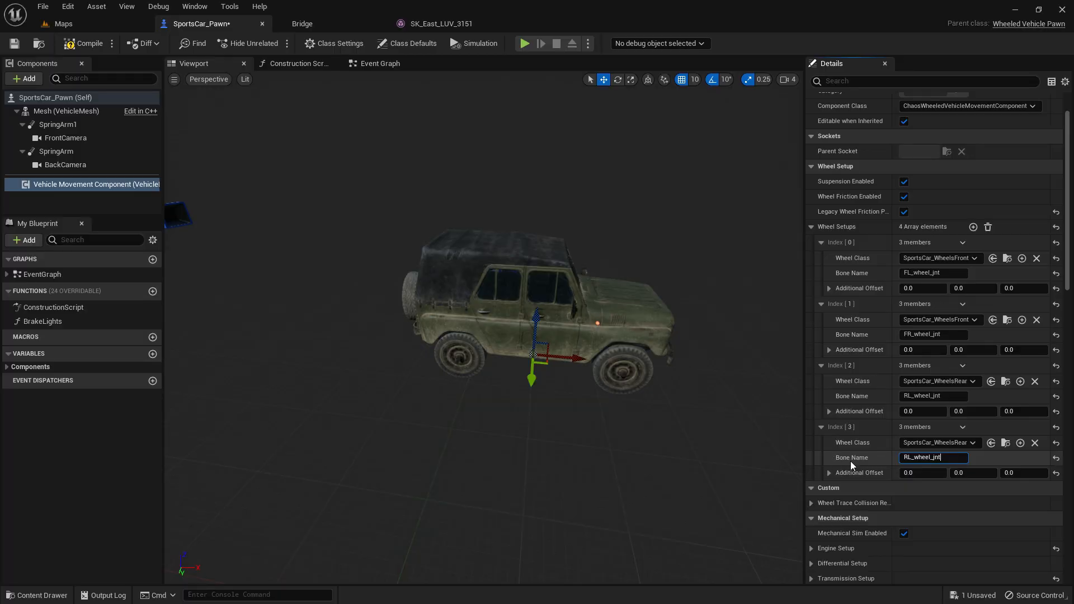
{"action": "key", "text": "Return"}
{"action": "left_click", "coordinate": [83, 43]}
Play-test the Maps level to check how the vehicle behaves with the East LUV wheel bones, and end the session.
{"action": "left_click", "coordinate": [84, 23]}
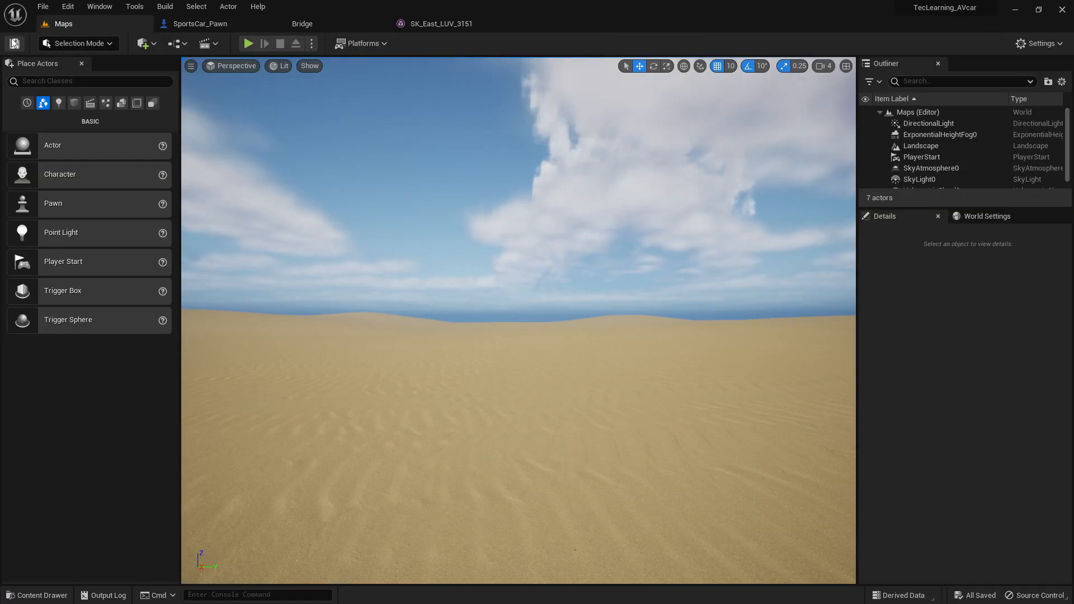
{"action": "left_click", "coordinate": [516, 232]}
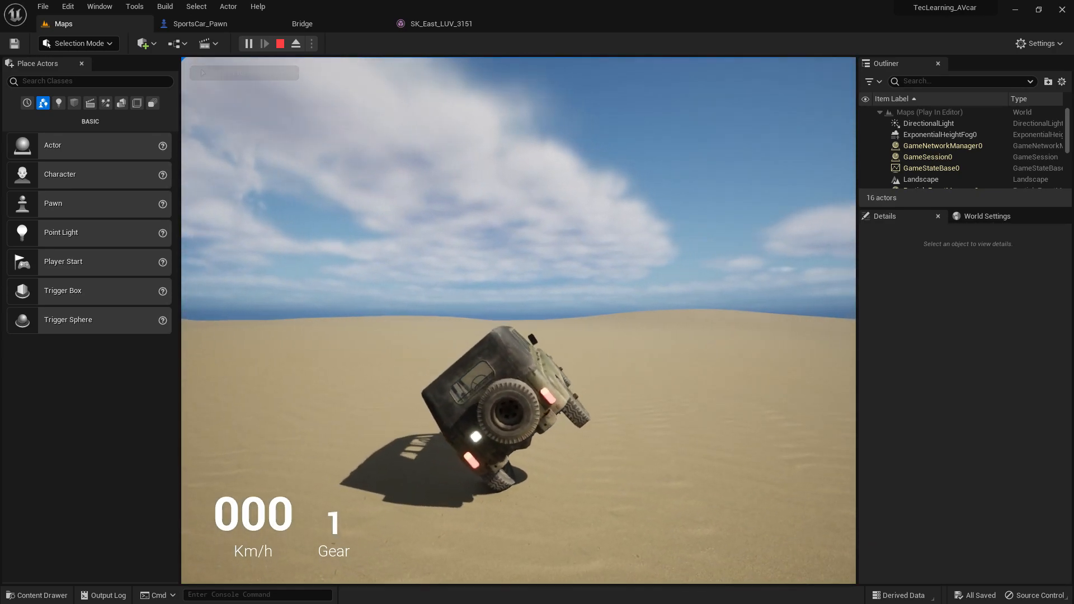
{"action": "key", "text": "Escape"}
Open the East LUV's physics asset and delete all its bodies, from cog_jnt to the four wheel joints.
{"action": "left_click", "coordinate": [473, 24]}
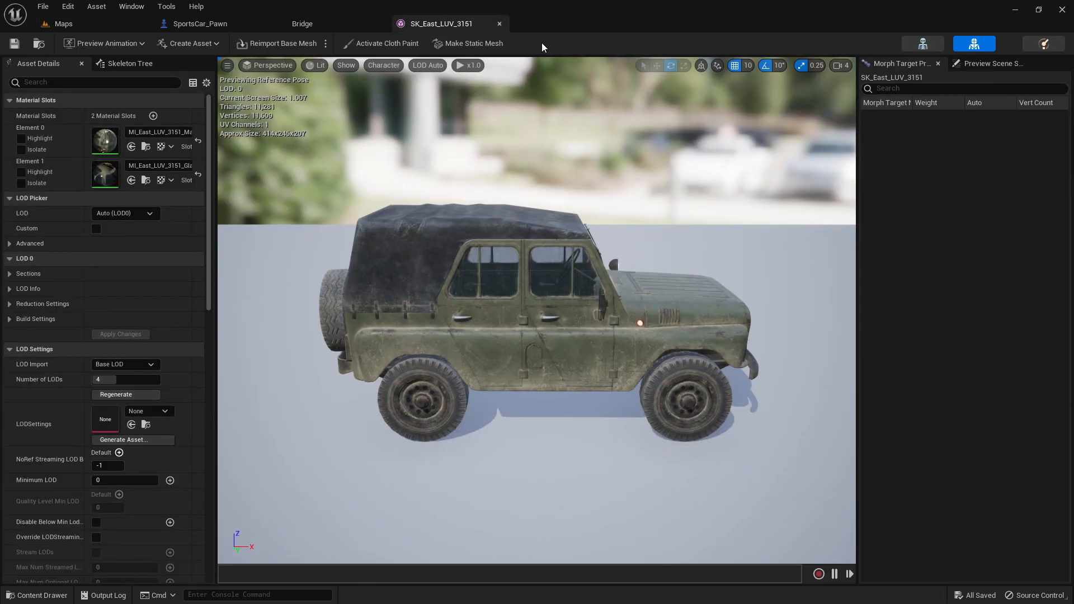
{"action": "left_click", "coordinate": [1044, 43]}
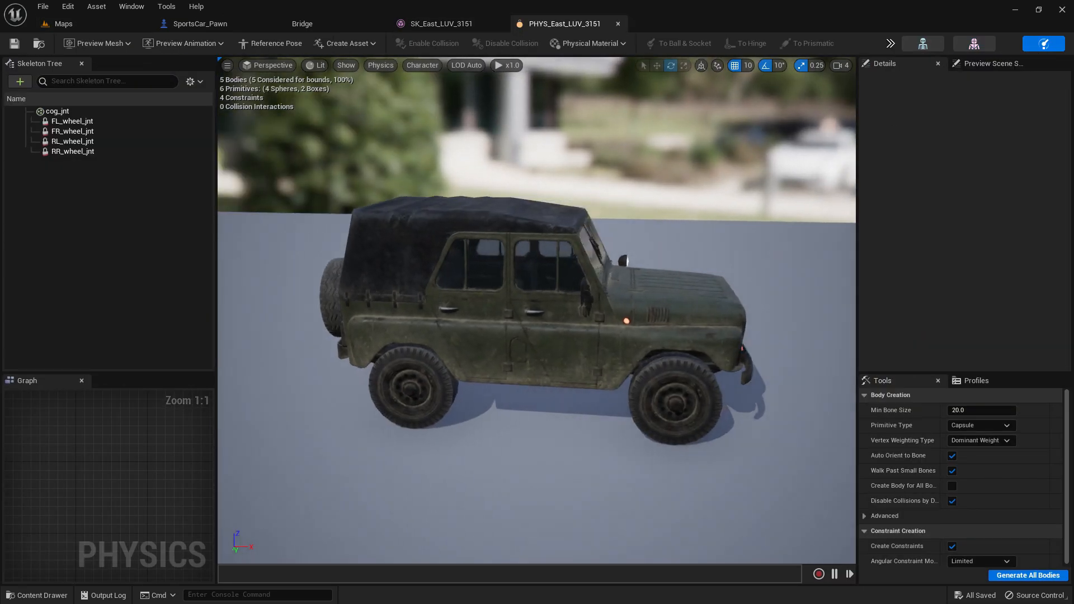
{"action": "right_click_drag", "start_coordinate": [459, 252], "coordinate": [375, 280]}
{"action": "left_click", "coordinate": [72, 121]}
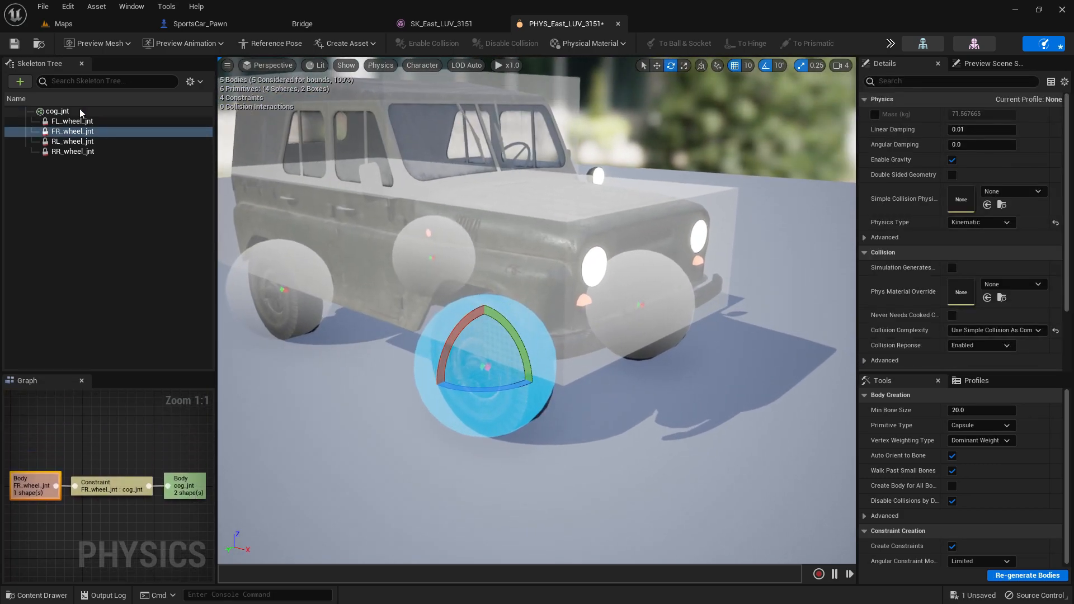
{"action": "left_click", "coordinate": [72, 151]}
{"action": "left_click", "coordinate": [80, 112], "text": "shift"}
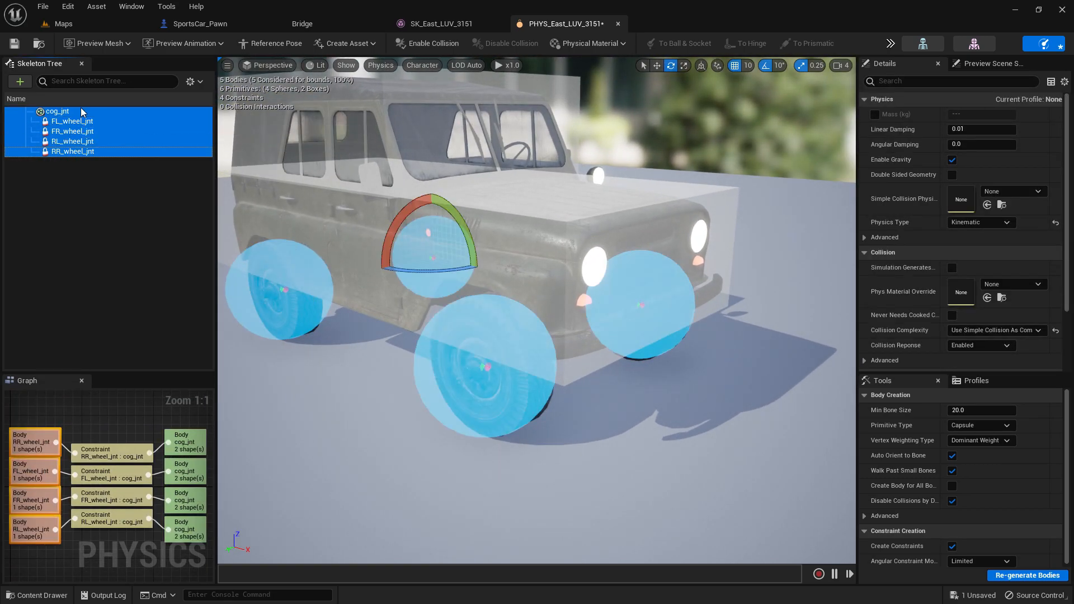
{"action": "right_click", "coordinate": [81, 111]}
{"action": "left_click", "coordinate": [126, 286]}
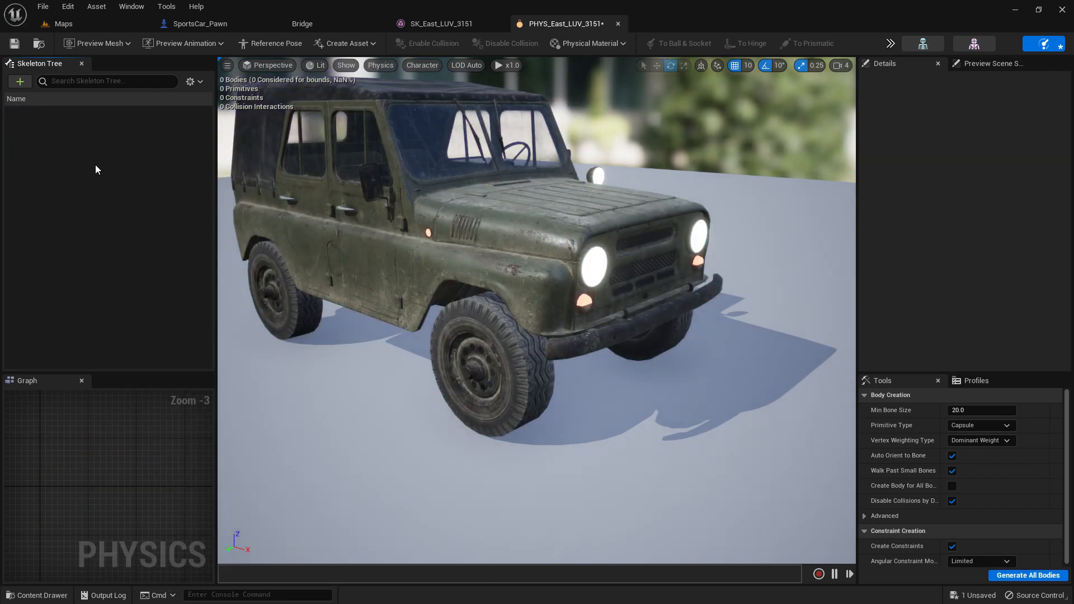
Show all bones in the physics asset's skeleton tree and frame the root bone with the move gizmo active.
{"action": "left_click", "coordinate": [196, 82]}
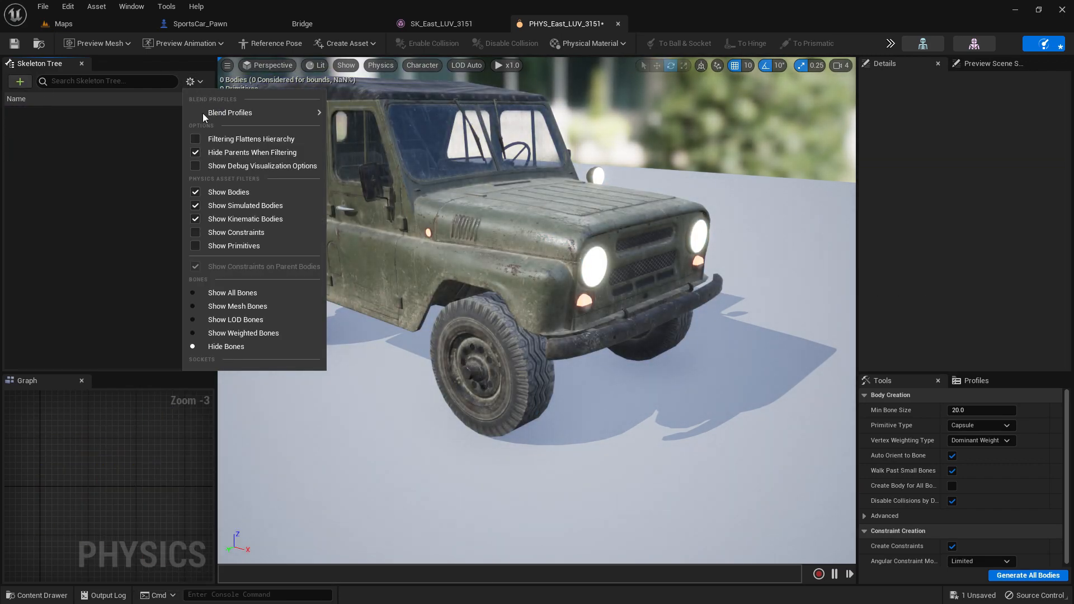
{"action": "left_click", "coordinate": [215, 293]}
{"action": "scroll", "coordinate": [92, 240], "scroll_direction": "down", "scroll_amount": 2}
{"action": "scroll", "coordinate": [93, 241], "scroll_direction": "up", "scroll_amount": 2}
{"action": "left_click", "coordinate": [75, 113]}
{"action": "key", "text": "f"}
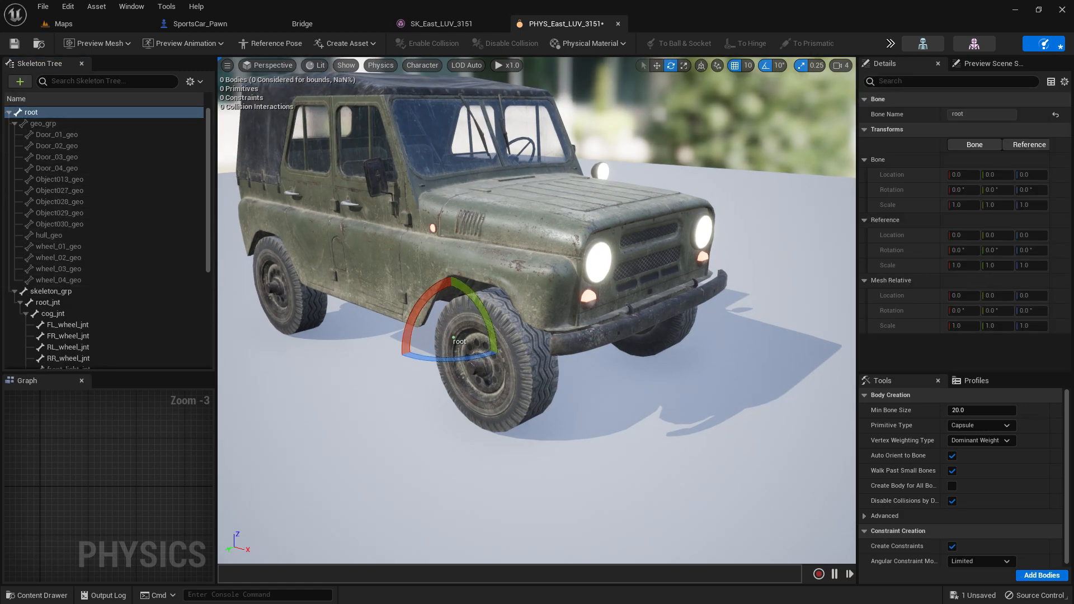
{"action": "right_click_drag", "start_coordinate": [364, 191], "coordinate": [476, 190]}
{"action": "key", "text": "w"}
Add Single Convex Hull bodies with a minimum bone size of 30 to the FL, FR, RL and RR wheel joints.
{"action": "scroll", "coordinate": [98, 298], "scroll_direction": "down", "scroll_amount": 8}
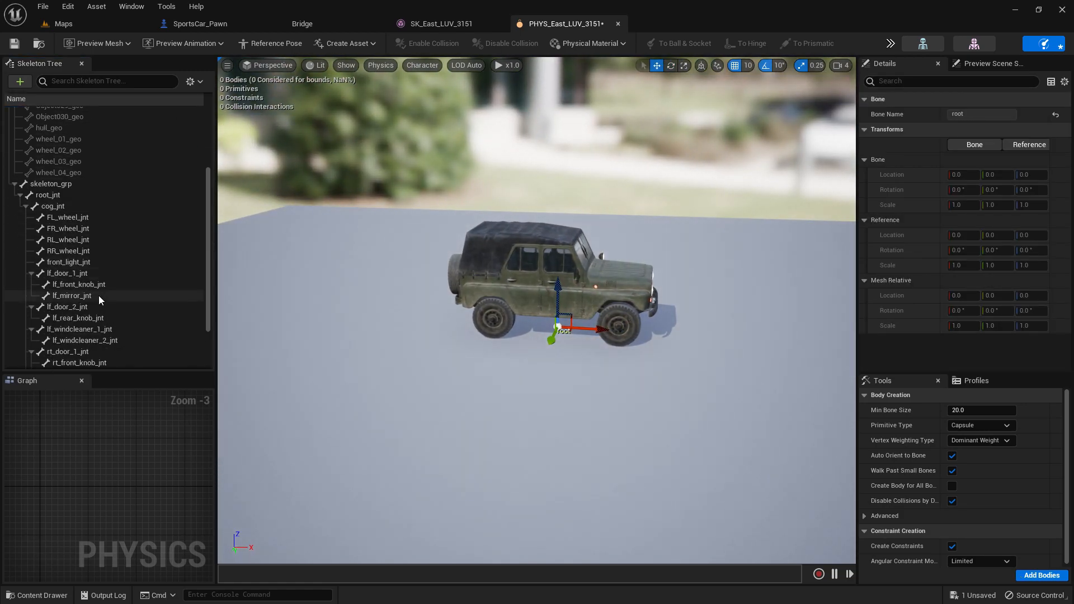
{"action": "left_click", "coordinate": [95, 182]}
{"action": "left_click", "coordinate": [94, 193], "text": "ctrl"}
{"action": "left_click", "coordinate": [92, 204], "text": "ctrl"}
{"action": "left_click", "coordinate": [94, 216], "text": "ctrl"}
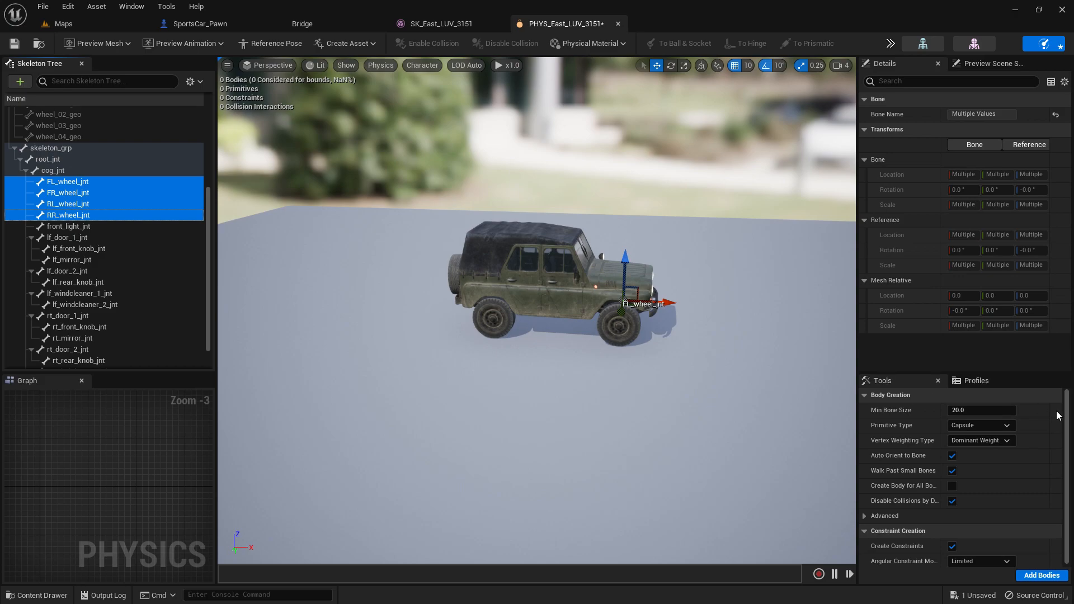
{"action": "left_click", "coordinate": [989, 424]}
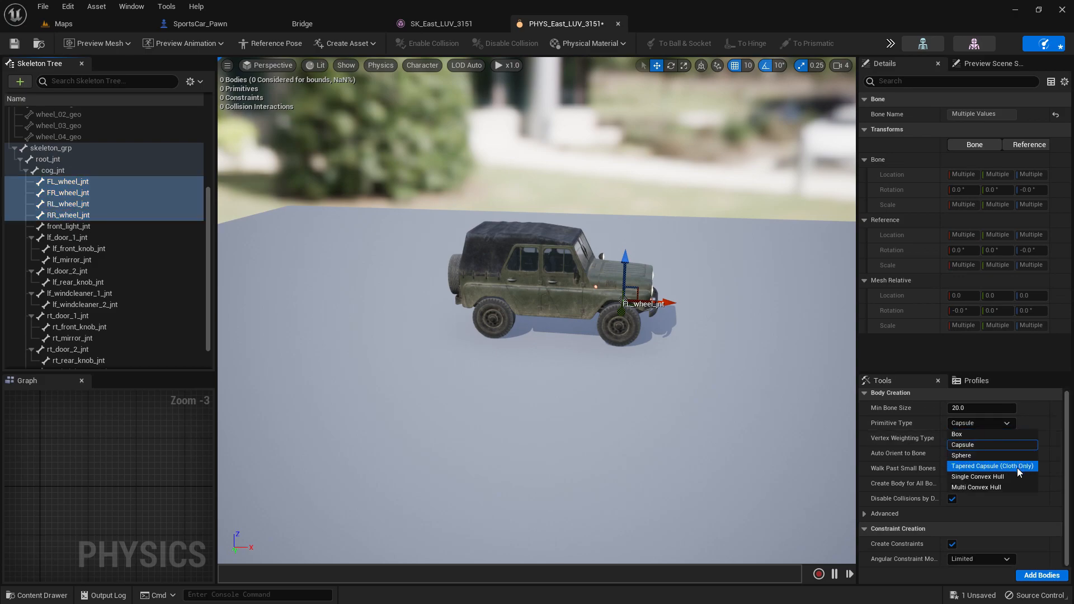
{"action": "left_click", "coordinate": [1000, 477]}
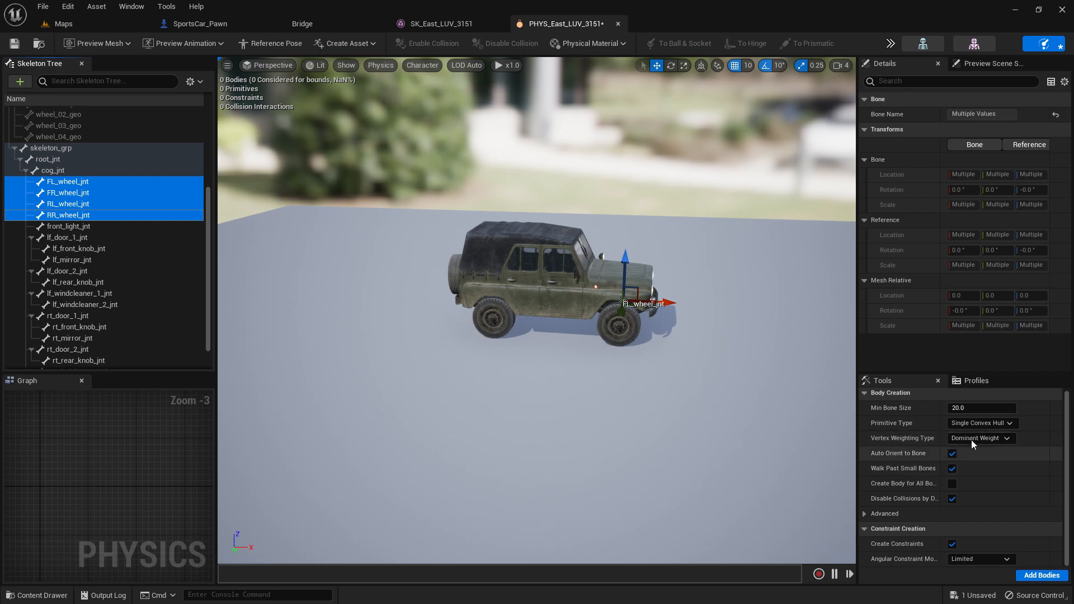
{"action": "left_click", "coordinate": [983, 407]}
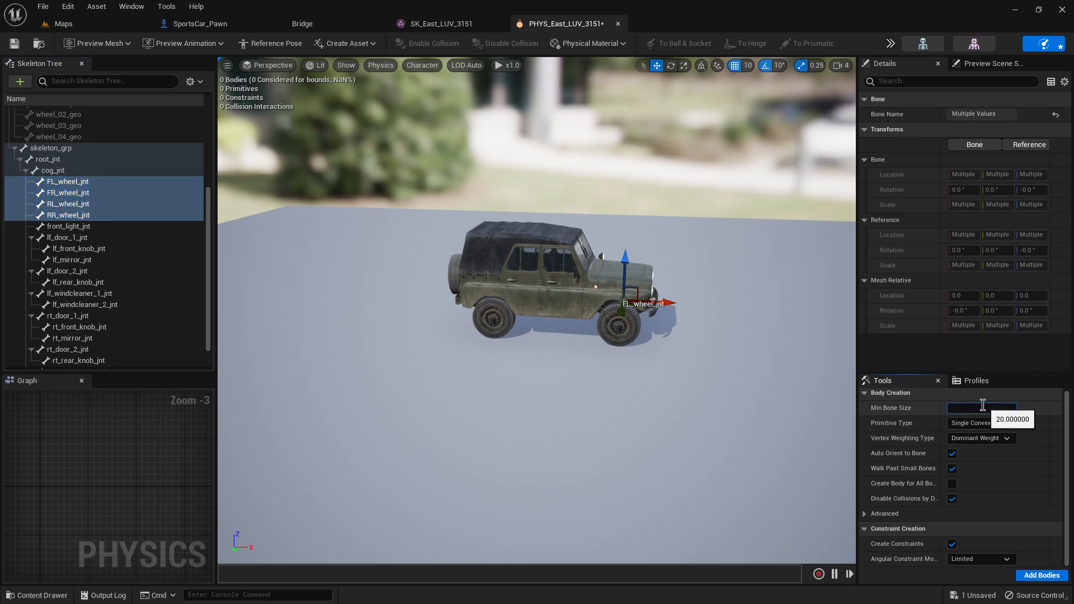
{"action": "left_click", "coordinate": [1044, 576]}
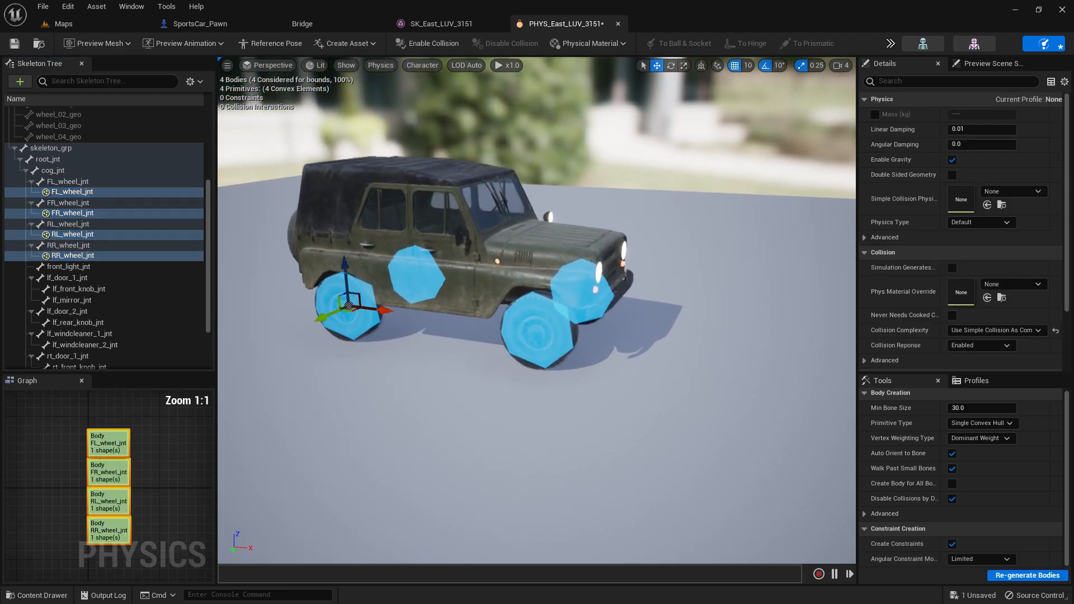
Try to add a Box body to the root bone of the East LUV's physics asset.
{"action": "scroll", "coordinate": [110, 195], "scroll_direction": "up", "scroll_amount": 6}
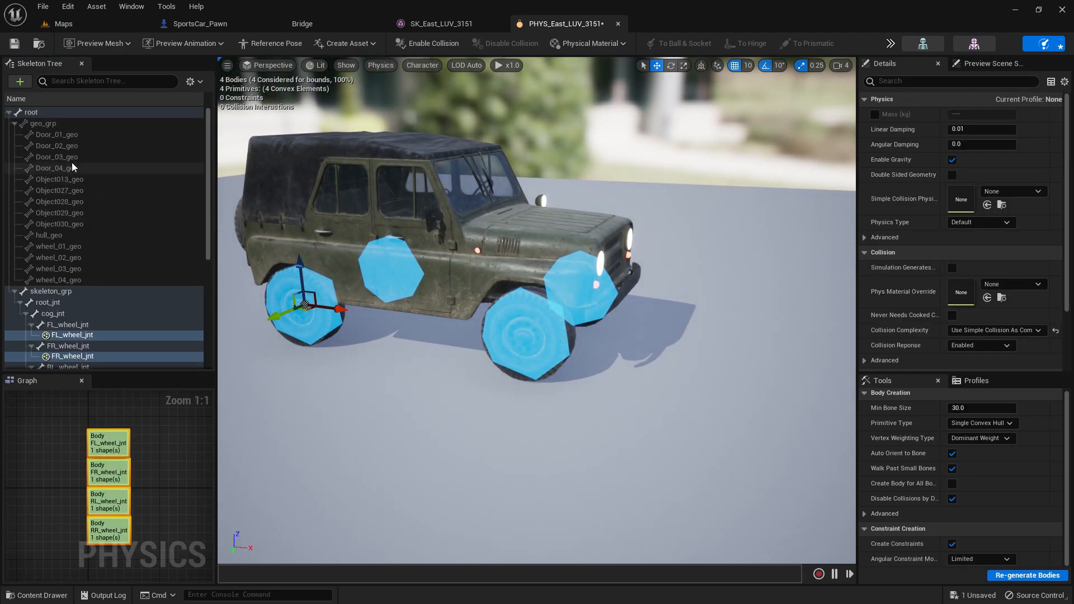
{"action": "left_click", "coordinate": [64, 106]}
{"action": "left_click", "coordinate": [51, 114]}
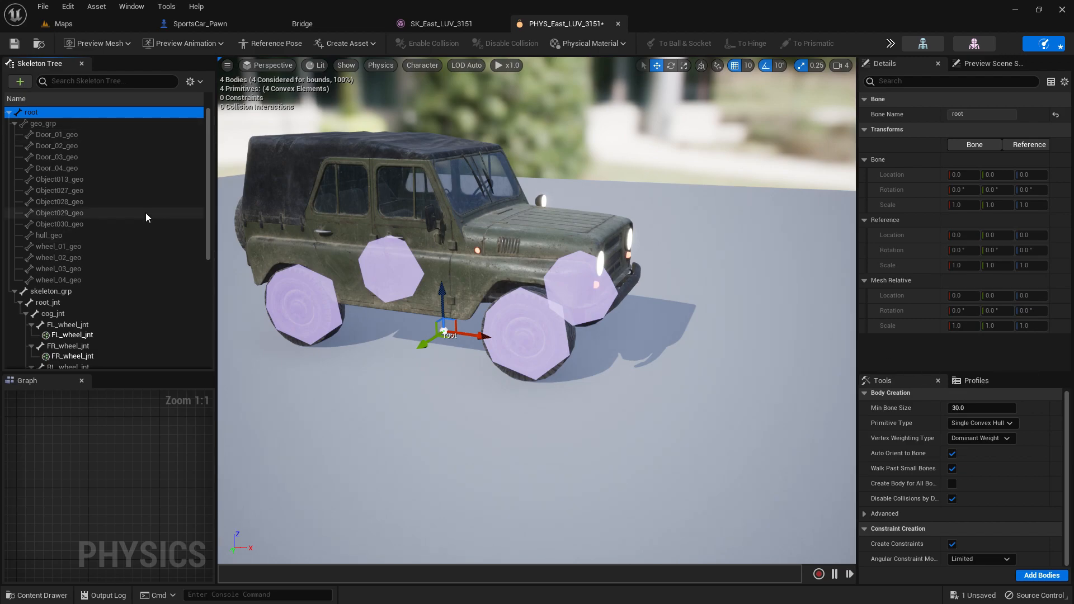
{"action": "scroll", "coordinate": [155, 217], "scroll_direction": "down", "scroll_amount": 3}
{"action": "left_click", "coordinate": [222, 234]}
{"action": "scroll", "coordinate": [76, 216], "scroll_direction": "down", "scroll_amount": 5}
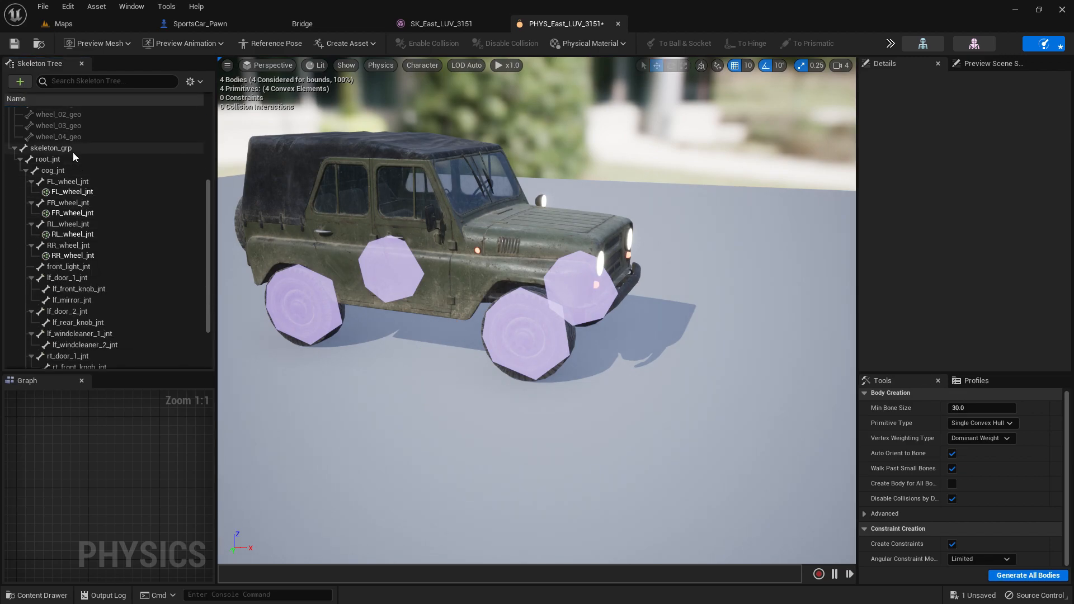
{"action": "scroll", "coordinate": [107, 194], "scroll_direction": "down", "scroll_amount": 2}
{"action": "scroll", "coordinate": [115, 202], "scroll_direction": "up", "scroll_amount": 7}
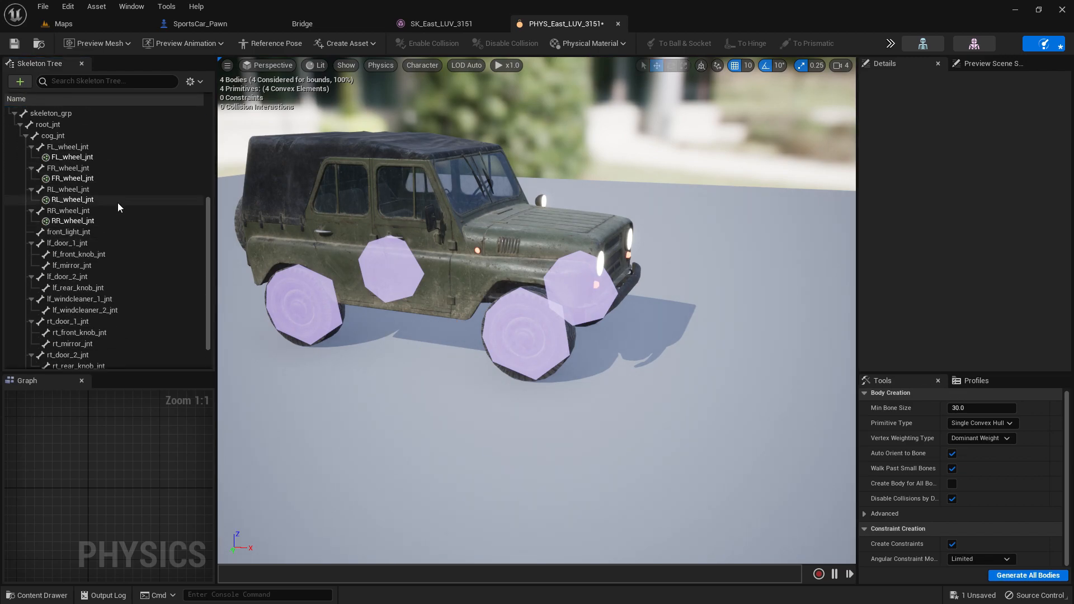
{"action": "left_click", "coordinate": [66, 113]}
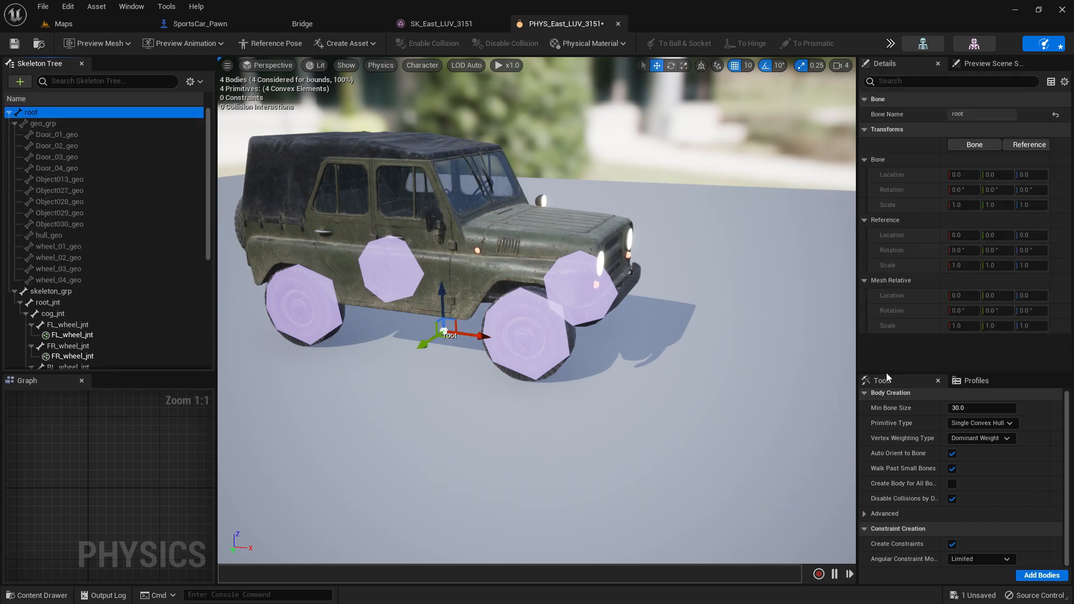
{"action": "left_click", "coordinate": [1001, 424]}
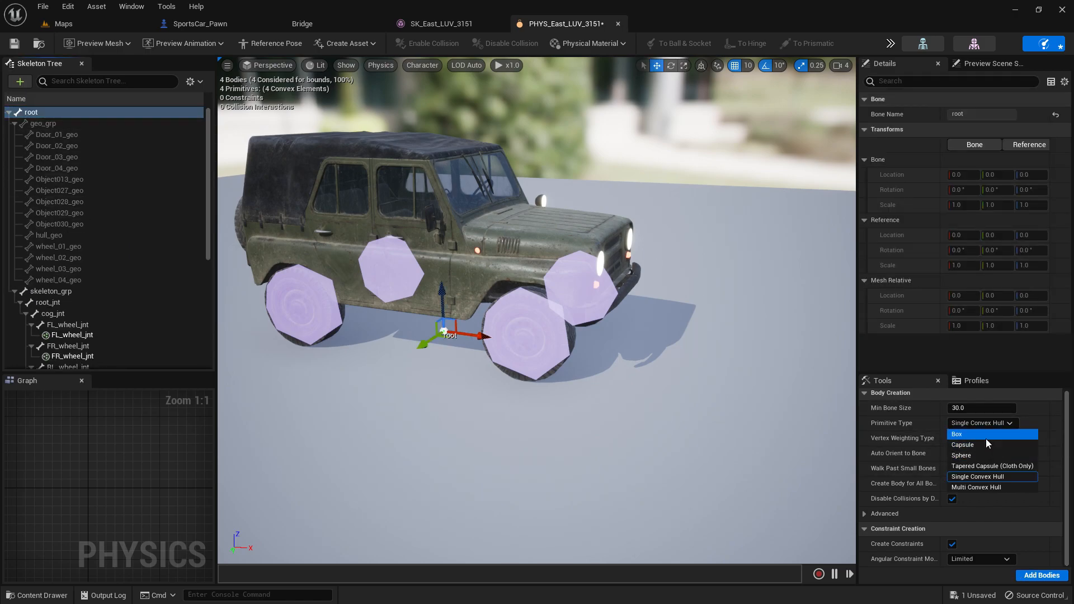
{"action": "left_click", "coordinate": [985, 436]}
{"action": "left_click", "coordinate": [1041, 575]}
{"action": "key", "text": "a"}
{"action": "right_click_drag", "start_coordinate": [661, 361], "coordinate": [689, 355]}
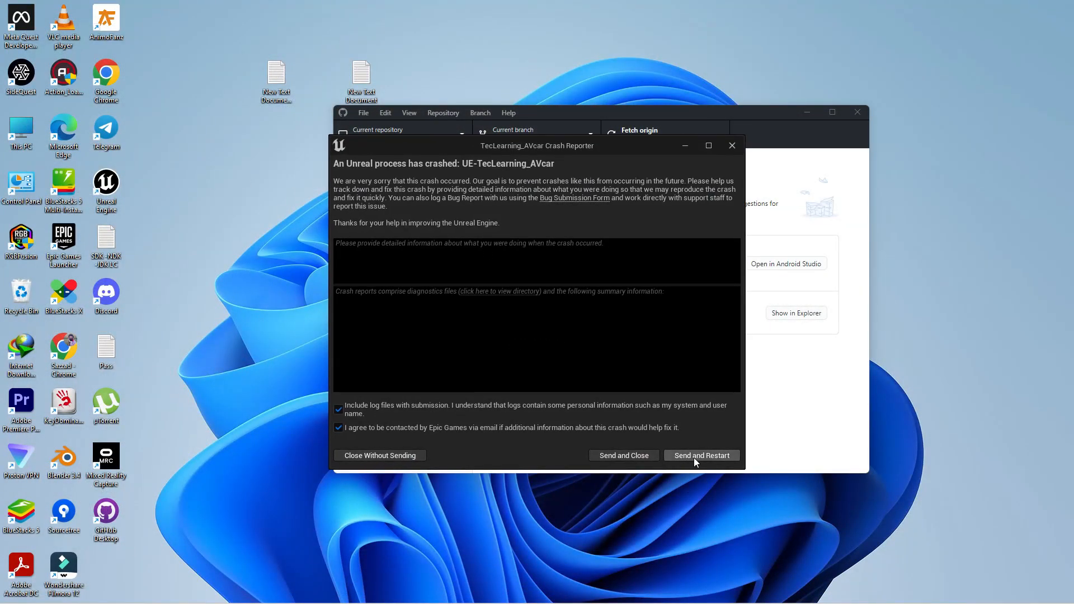
Send the crash report, restart the TecLearning_AVcar project, and reopen the four previously open asset editors in a maximized window.
{"action": "left_click", "coordinate": [694, 456]}
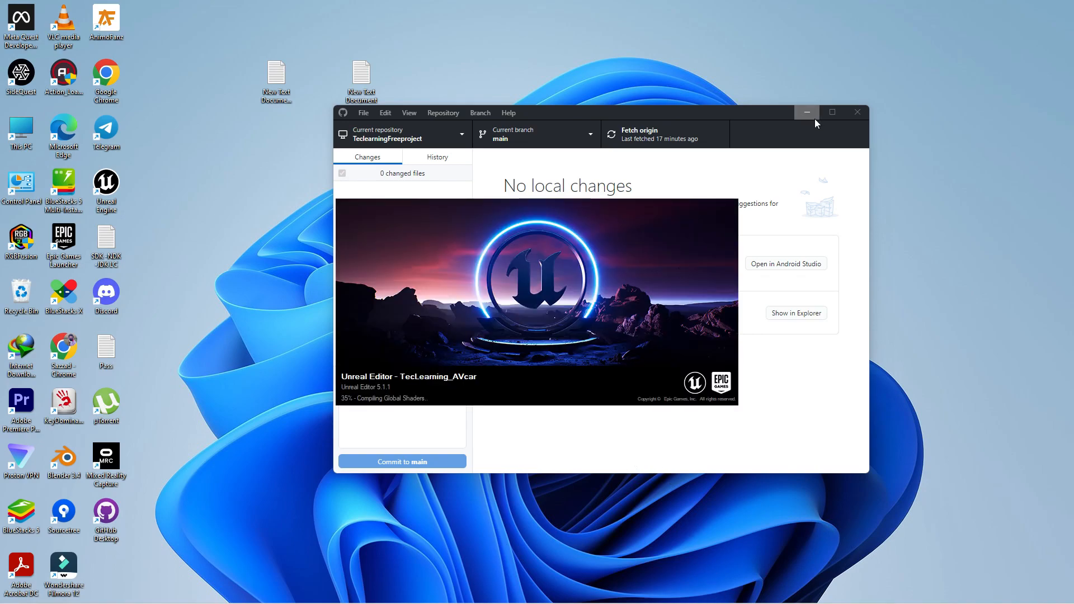
{"action": "left_click", "coordinate": [806, 112]}
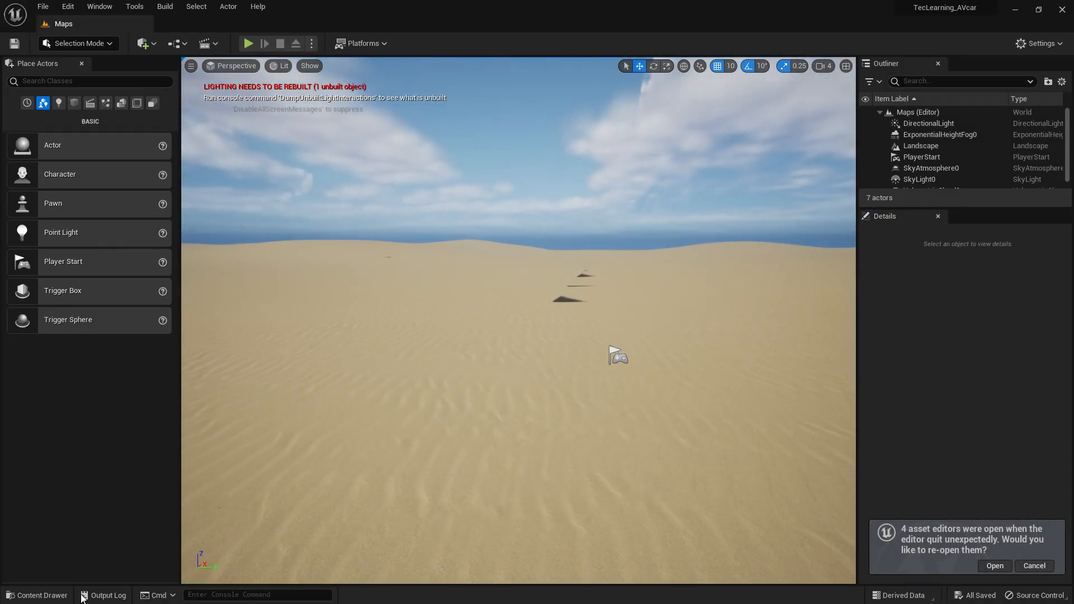
{"action": "left_click", "coordinate": [37, 595]}
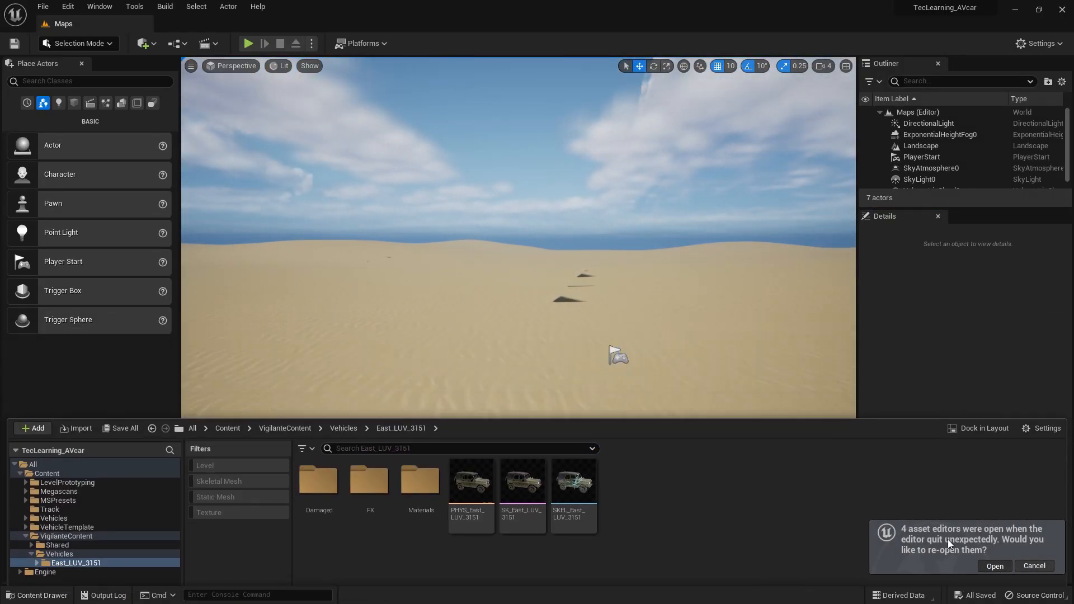
{"action": "left_click", "coordinate": [995, 566]}
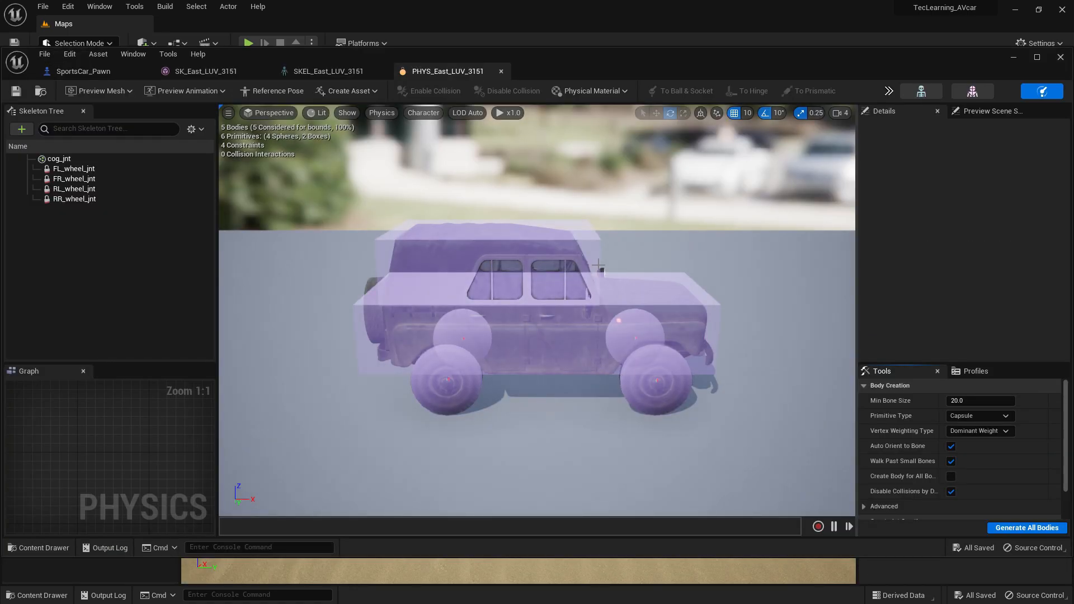
{"action": "left_click", "coordinate": [1037, 57]}
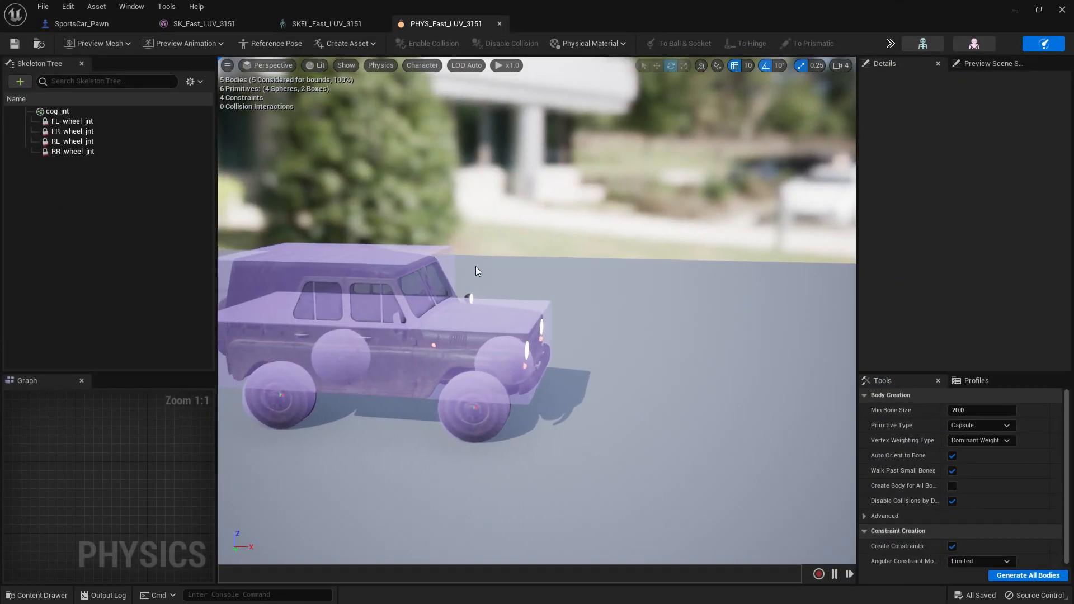
Inspect the restored physics bodies of the East LUV, including the cog_jnt boxes and the rear-right wheel sphere.
{"action": "left_click", "coordinate": [431, 253]}
{"action": "right_click_drag", "start_coordinate": [428, 252], "coordinate": [335, 257]}
{"action": "key", "text": "w"}
{"action": "left_click", "coordinate": [523, 365]}
{"action": "left_click_drag", "start_coordinate": [523, 366], "coordinate": [525, 361], "text": "alt"}
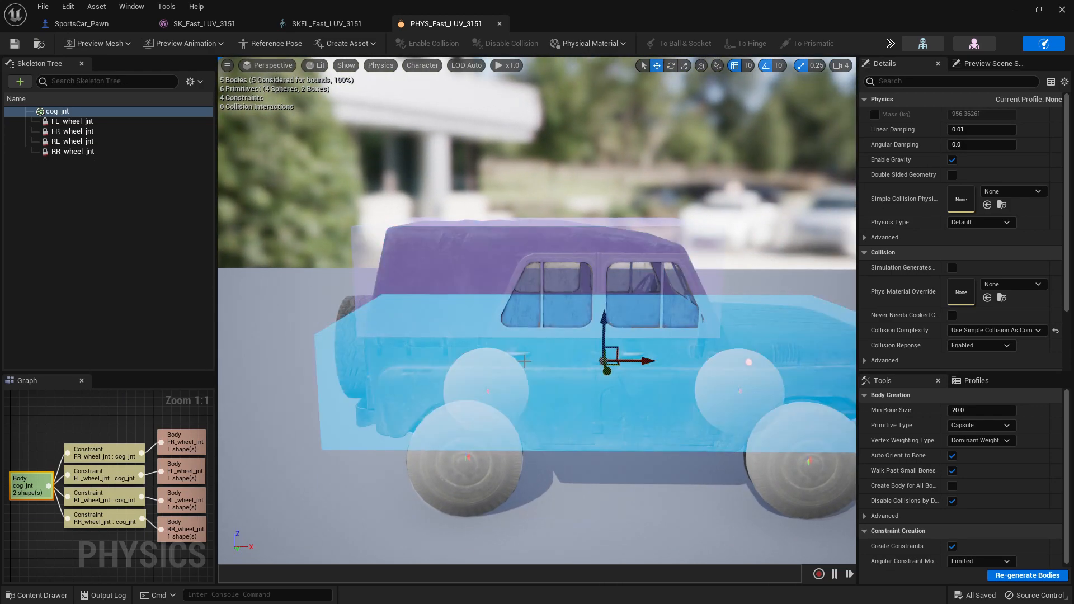
{"action": "left_click", "coordinate": [516, 322]}
{"action": "right_click_drag", "start_coordinate": [520, 326], "coordinate": [571, 331]}
{"action": "left_click", "coordinate": [508, 435]}
{"action": "right_click_drag", "start_coordinate": [508, 435], "coordinate": [414, 430]}
{"action": "right_click_drag", "start_coordinate": [738, 425], "coordinate": [742, 425]}
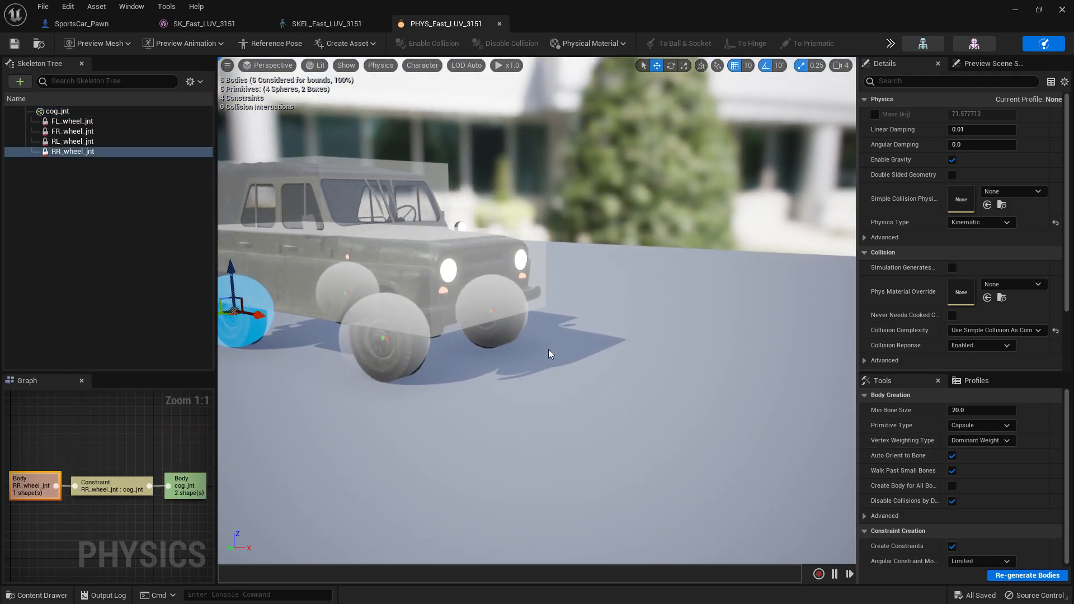
{"action": "right_click_drag", "start_coordinate": [561, 357], "coordinate": [554, 357]}
Check the wheel bone names in the Wheel Setups of SportsCar_Pawn's Vehicle Movement Component.
{"action": "left_click", "coordinate": [81, 23]}
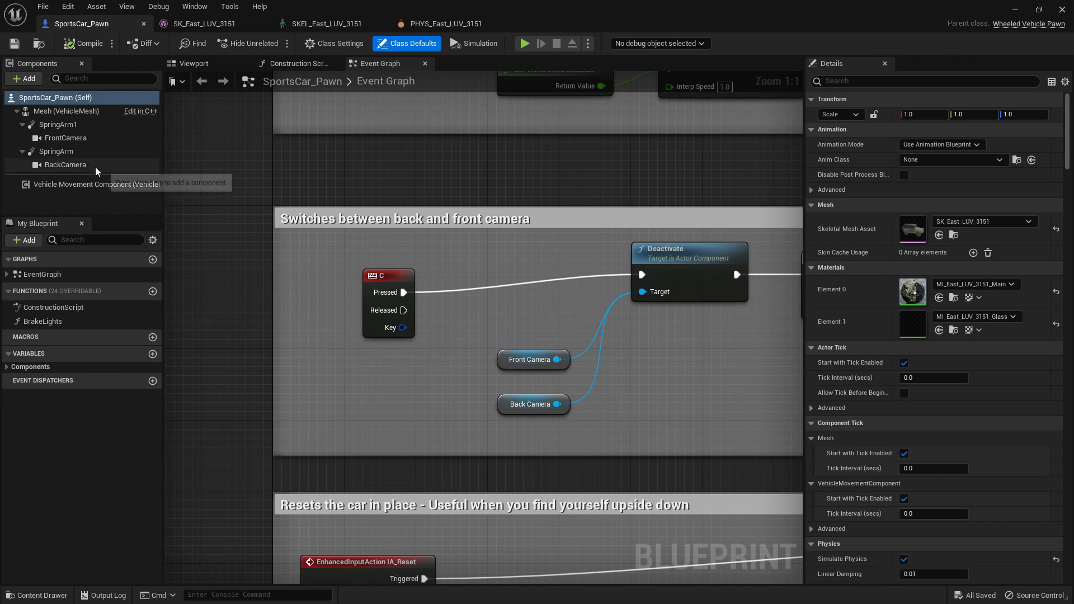
{"action": "left_click", "coordinate": [90, 184]}
{"action": "scroll", "coordinate": [946, 355], "scroll_direction": "down", "scroll_amount": 1}
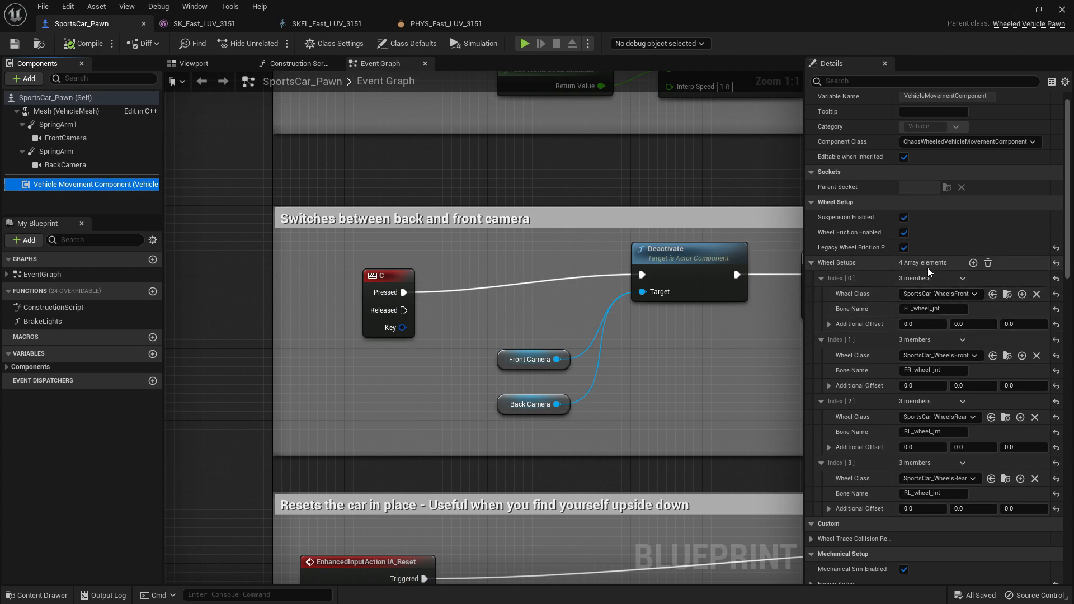
Delete the FL, FR, RL and RR wheel joint bodies from PHYS_East_LUV_3151, keeping the cog_jnt body.
{"action": "left_click", "coordinate": [446, 24]}
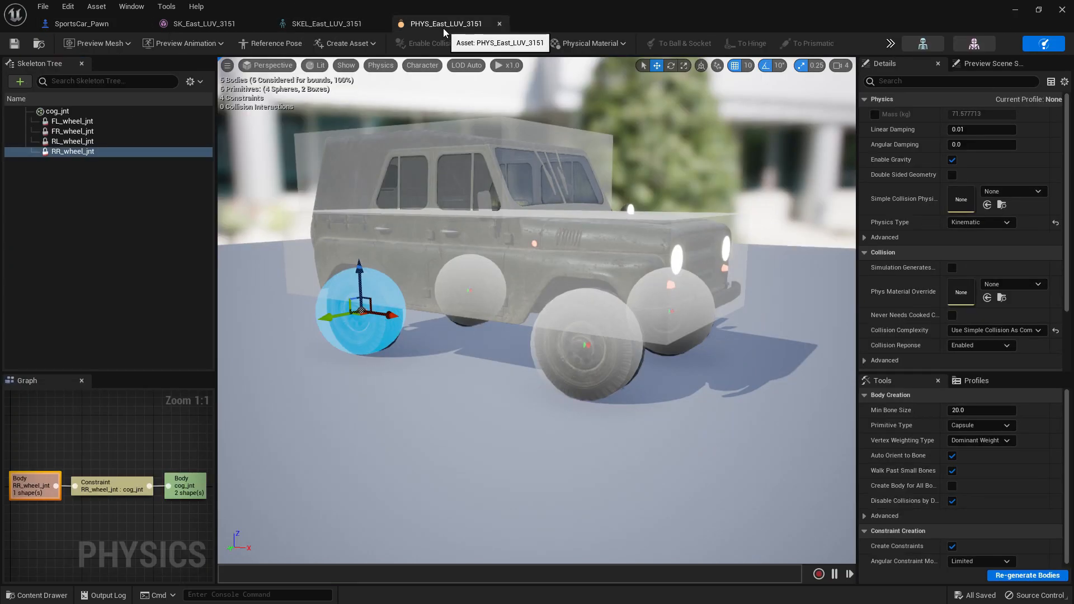
{"action": "left_click", "coordinate": [82, 123]}
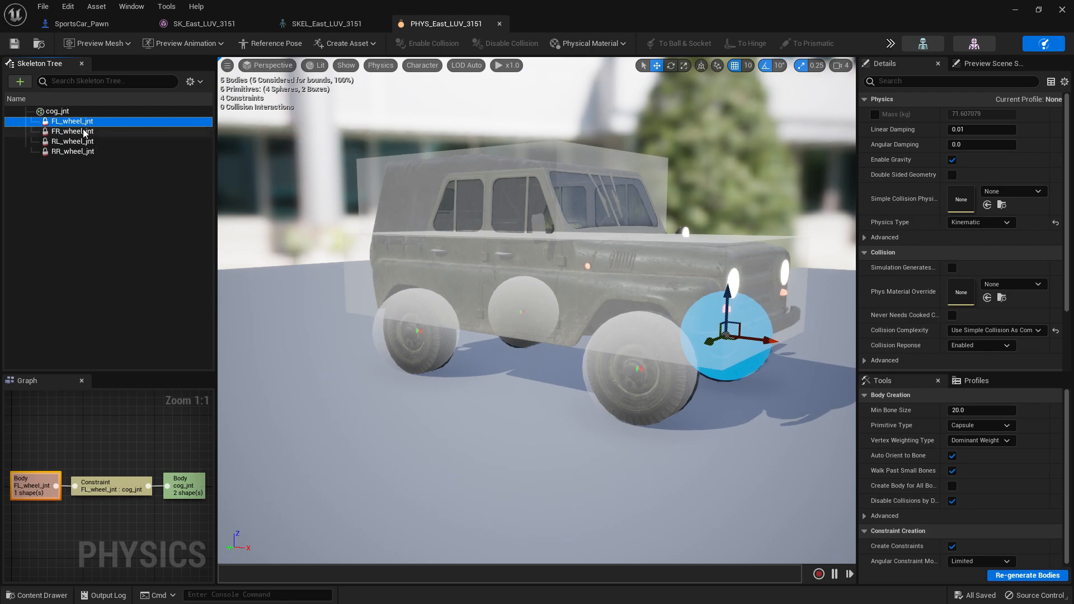
{"action": "key", "text": "Delete"}
{"action": "left_click", "coordinate": [82, 122]}
{"action": "key", "text": "Delete"}
{"action": "left_click", "coordinate": [82, 122]}
{"action": "key", "text": "Delete"}
{"action": "left_click", "coordinate": [83, 121]}
{"action": "key", "text": "Delete"}
Show all bones in the skeleton tree and add Sphere bodies to the FL, FR, RL and RR wheel joints.
{"action": "left_click", "coordinate": [194, 81]}
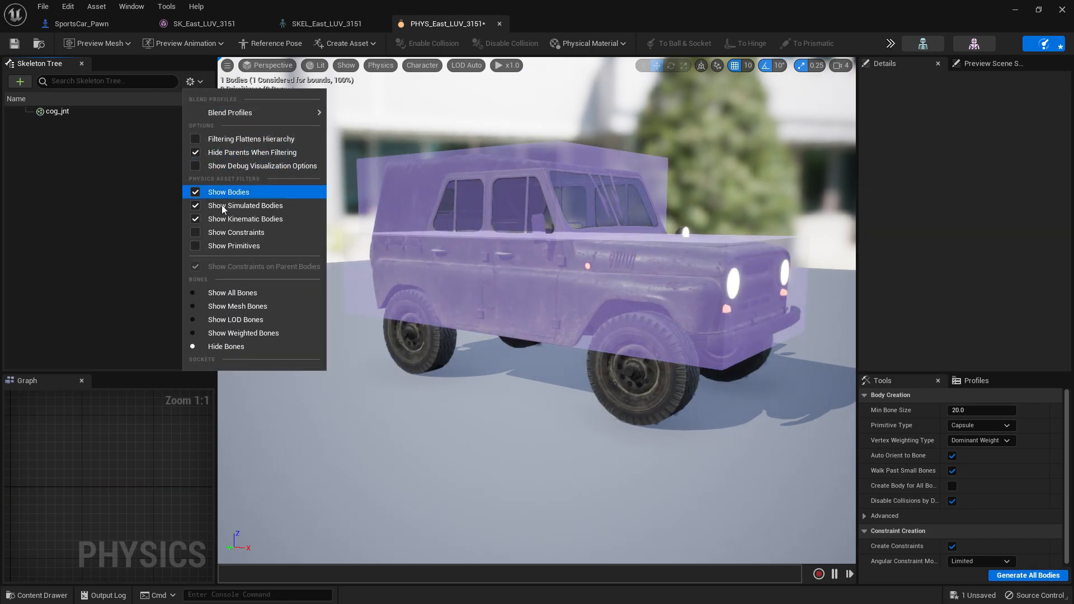
{"action": "left_click", "coordinate": [233, 292]}
{"action": "scroll", "coordinate": [78, 272], "scroll_direction": "down", "scroll_amount": 3}
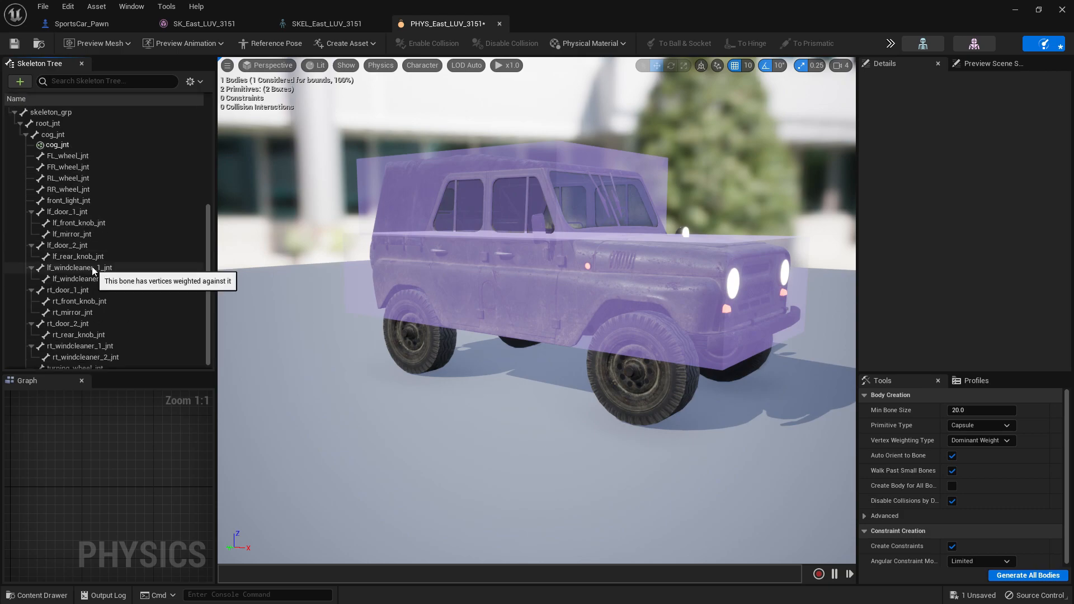
{"action": "left_click", "coordinate": [94, 152]}
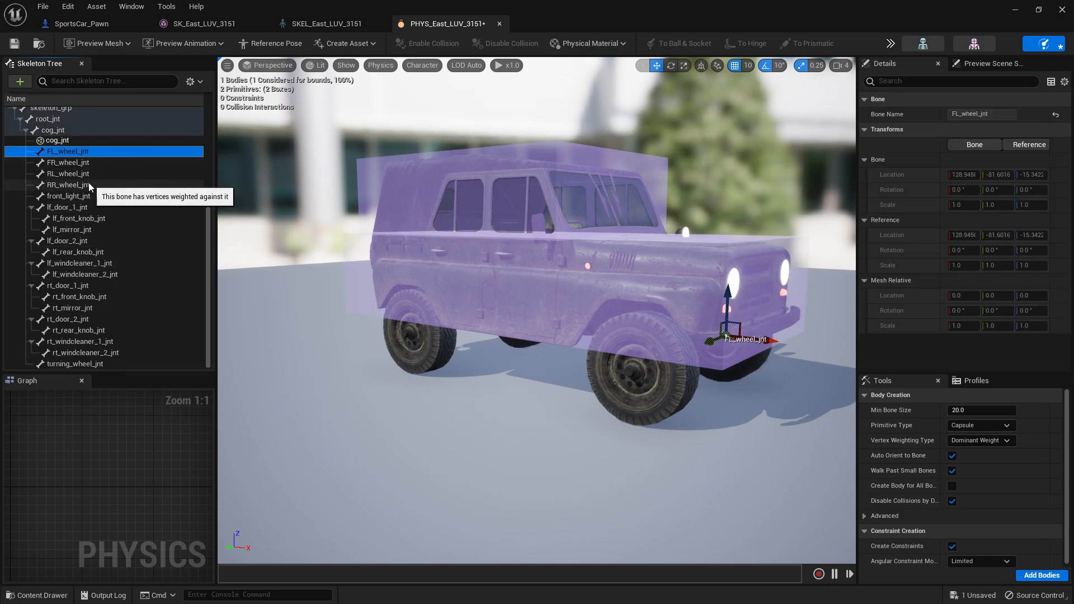
{"action": "left_click", "coordinate": [89, 183], "text": "ctrl"}
{"action": "left_click", "coordinate": [92, 163], "text": "ctrl"}
{"action": "left_click", "coordinate": [92, 174], "text": "ctrl"}
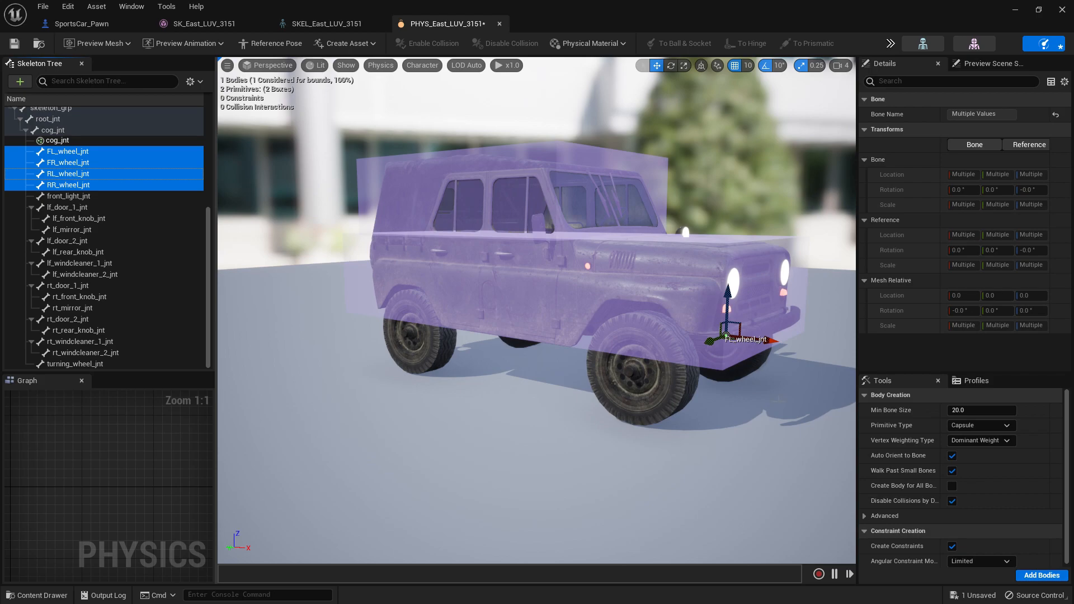
{"action": "left_click", "coordinate": [982, 425]}
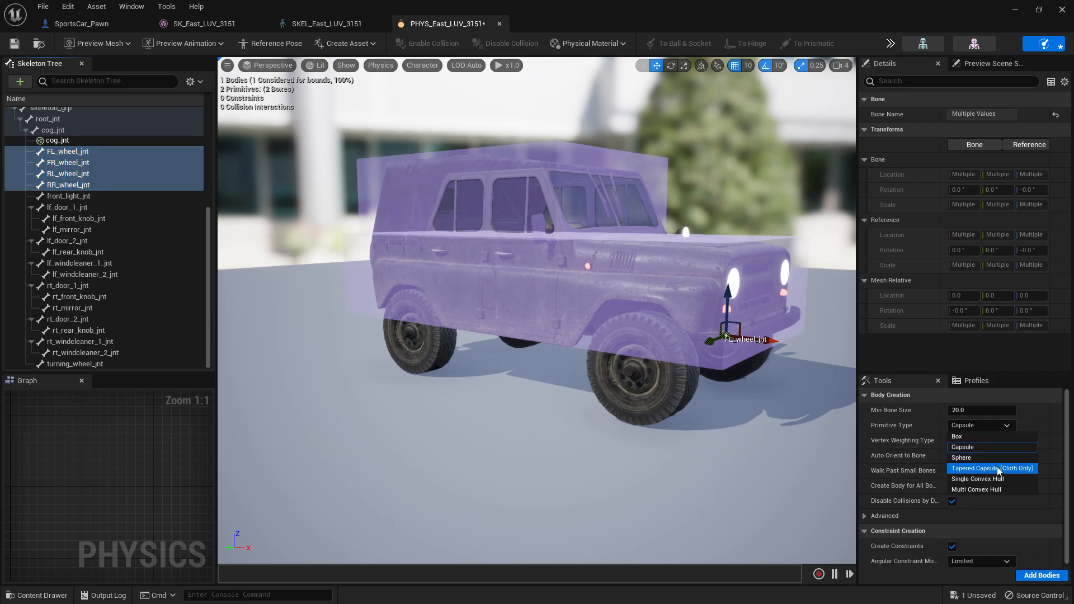
{"action": "left_click", "coordinate": [985, 457]}
{"action": "left_click", "coordinate": [1029, 576]}
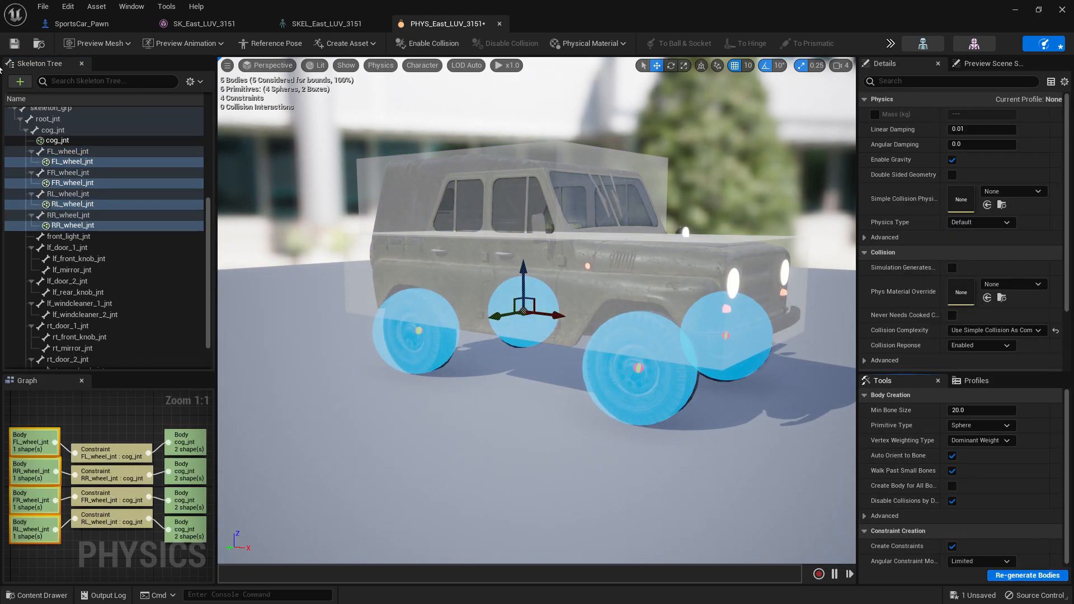
Dock the SportsCar_Pawn, SKEL_East_LUV_3151 and PHYS_East_LUV_3151 editors beside the Maps level, and close the SK_East_LUV_3151 editor.
{"action": "left_click", "coordinate": [79, 23]}
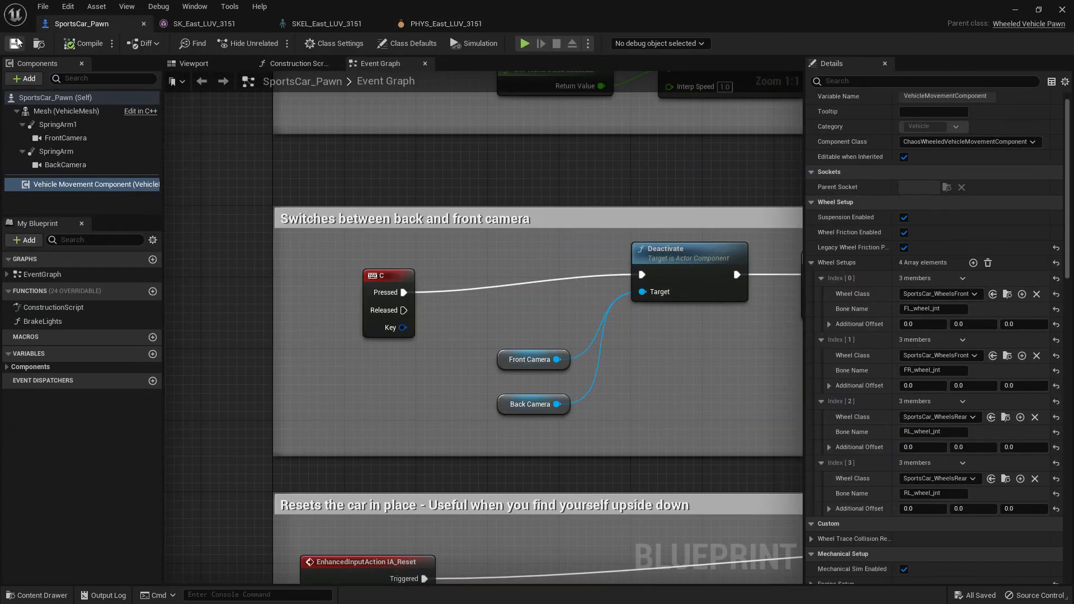
{"action": "left_click_drag", "start_coordinate": [62, 15], "coordinate": [180, 32]}
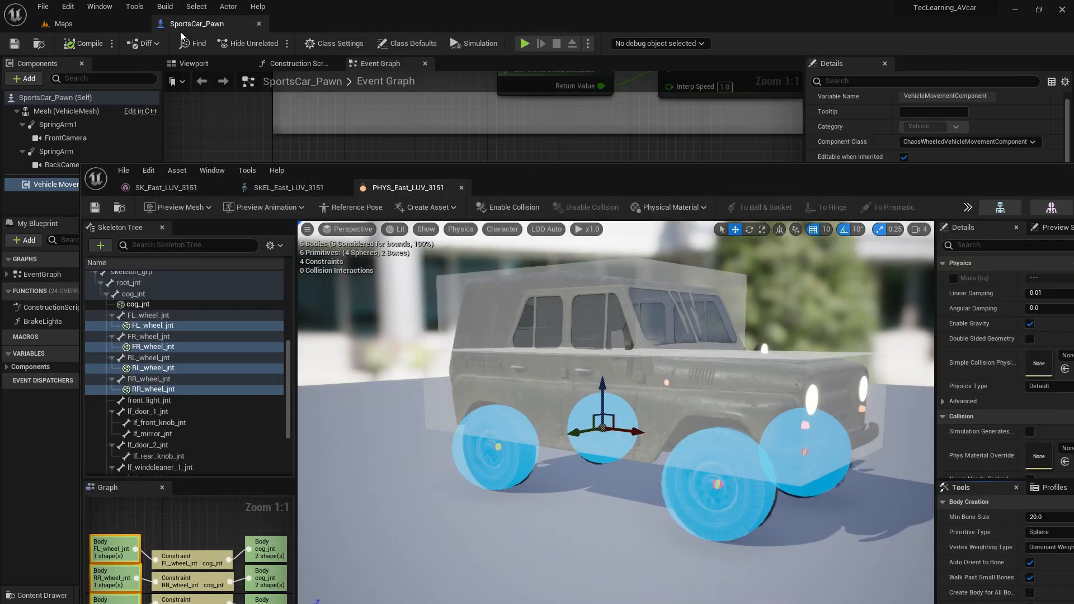
{"action": "left_click", "coordinate": [226, 189]}
{"action": "left_click_drag", "start_coordinate": [204, 189], "coordinate": [326, 29]}
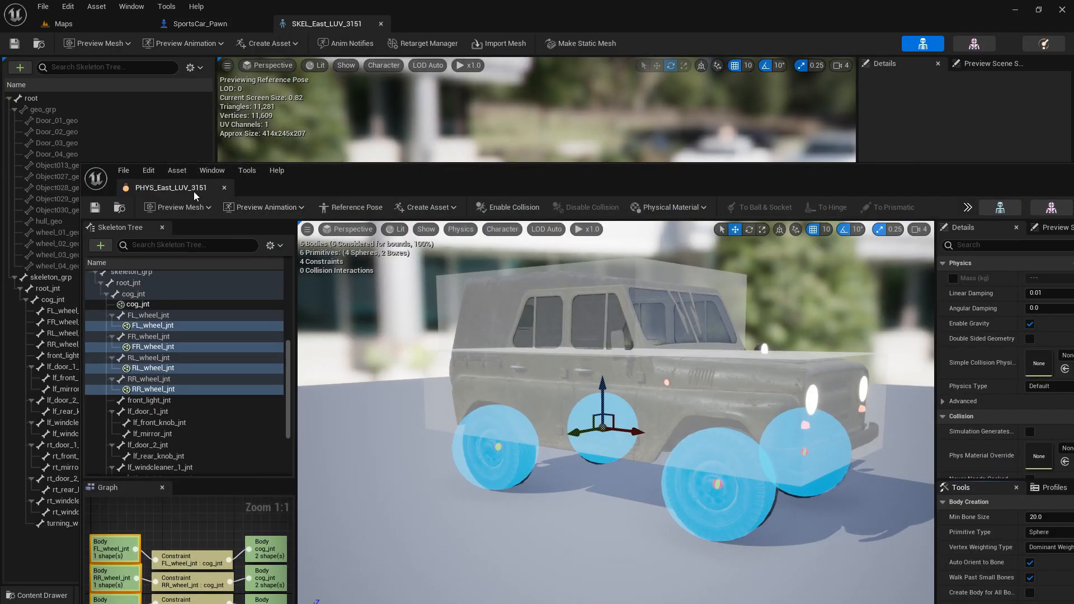
{"action": "left_click_drag", "start_coordinate": [193, 191], "coordinate": [493, 26]}
Play-test the Maps level by driving and steering the East LUV across the sand, and end the session.
{"action": "left_click", "coordinate": [63, 24]}
{"action": "left_click", "coordinate": [248, 43]}
{"action": "key", "text": "w"}
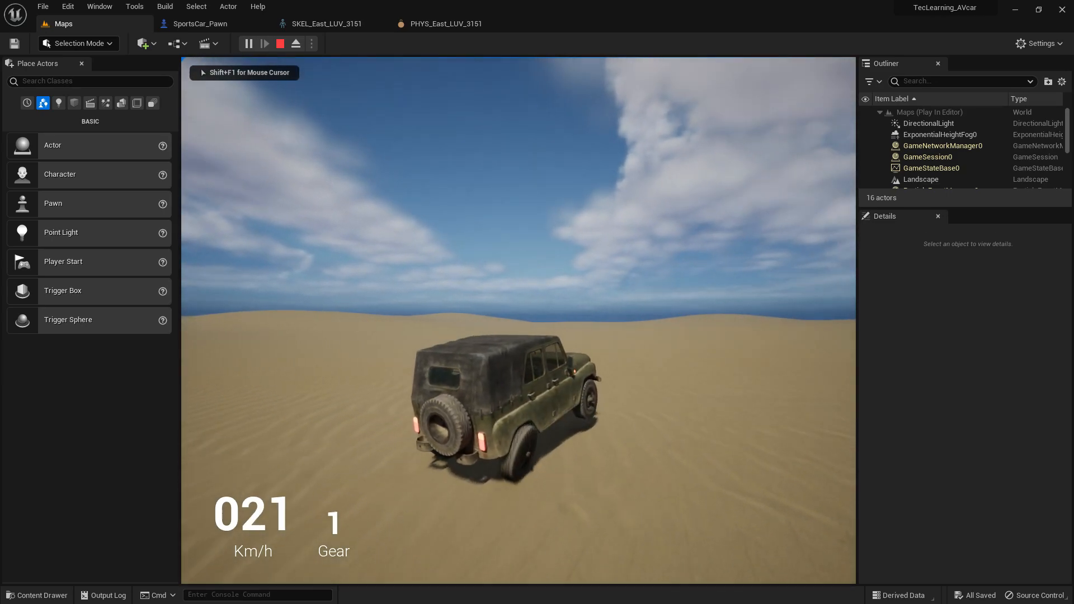
{"action": "key", "text": "a"}
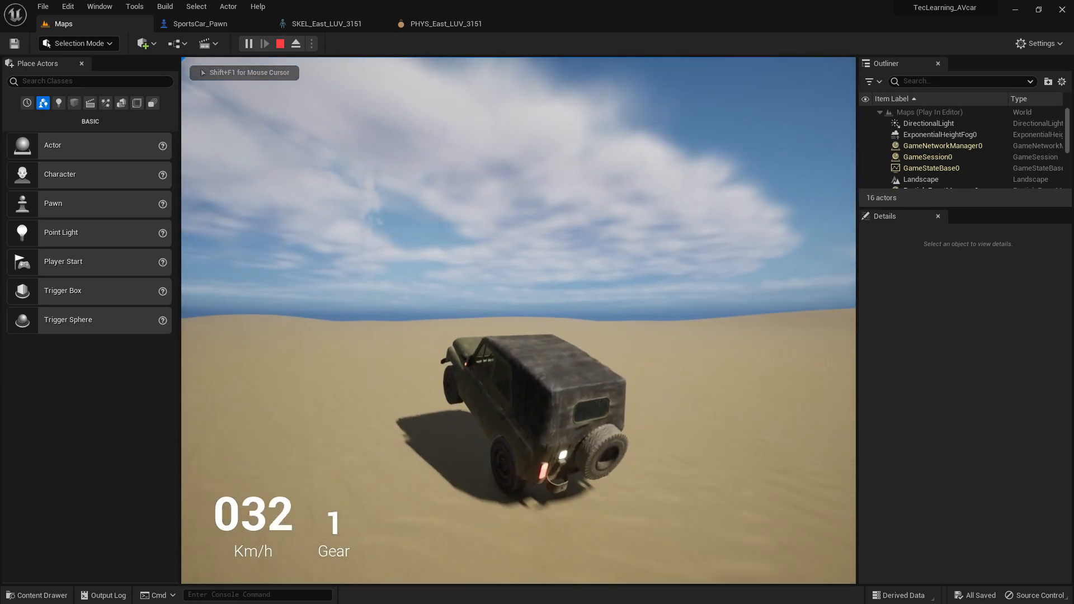
{"action": "key", "text": "a"}
{"action": "key", "text": "d"}
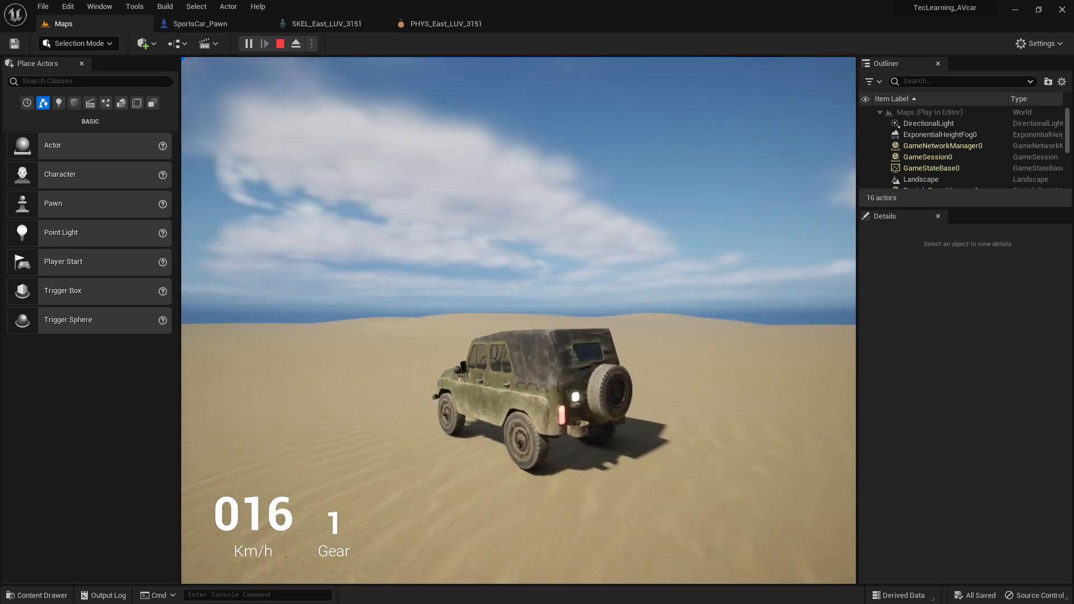
{"action": "key", "text": "w"}
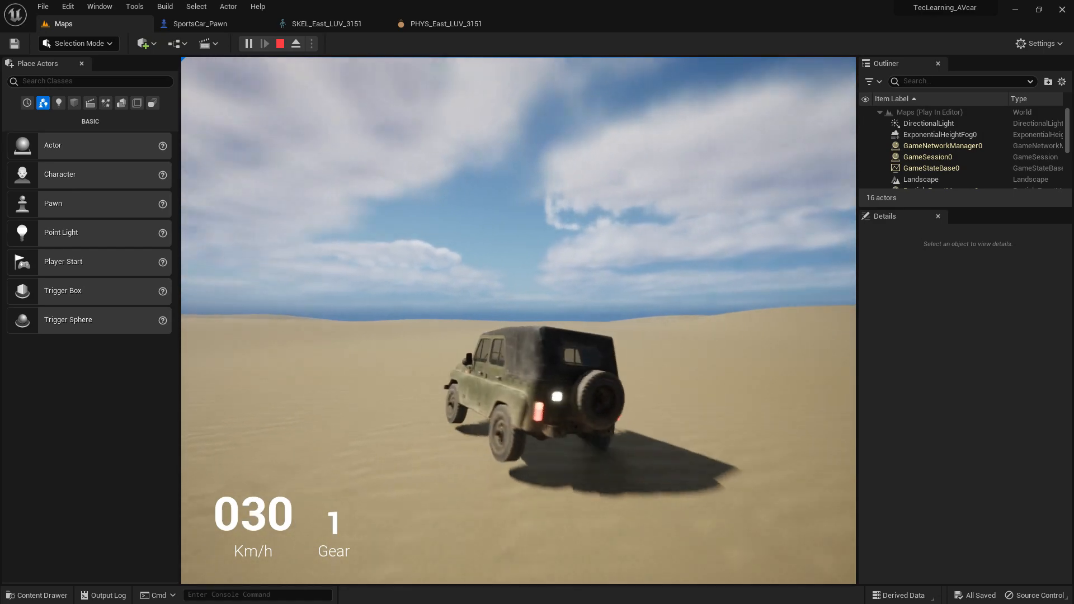
{"action": "key", "text": "s"}
{"action": "key", "text": "Escape"}
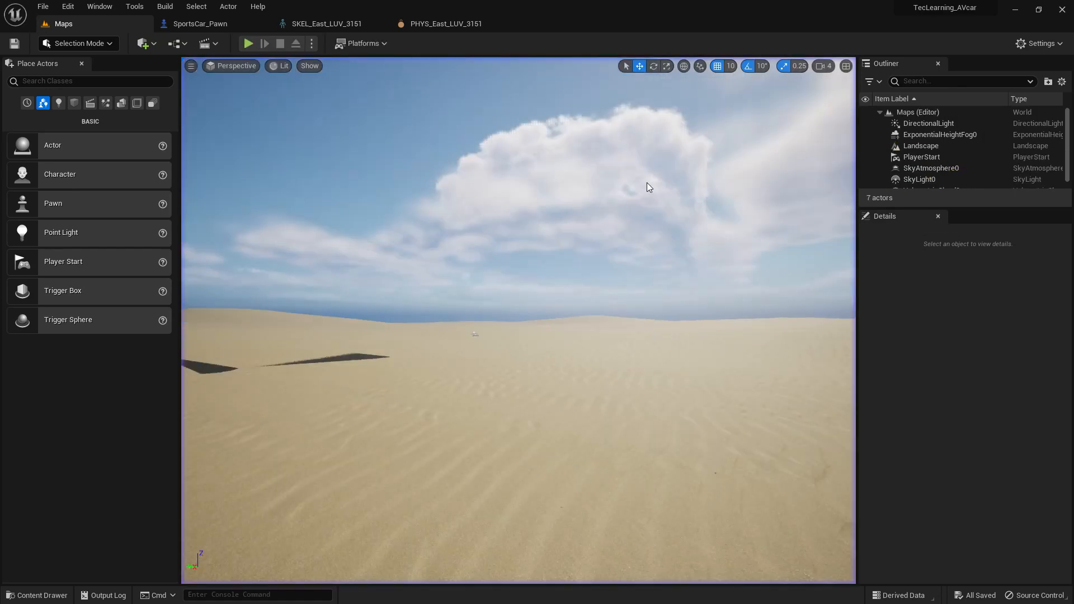
Move the C key event node slightly farther from the Deactivate node in SportsCar_Pawn's camera-switching section.
{"action": "left_click", "coordinate": [199, 24]}
{"action": "left_click_drag", "start_coordinate": [283, 250], "coordinate": [255, 240]}
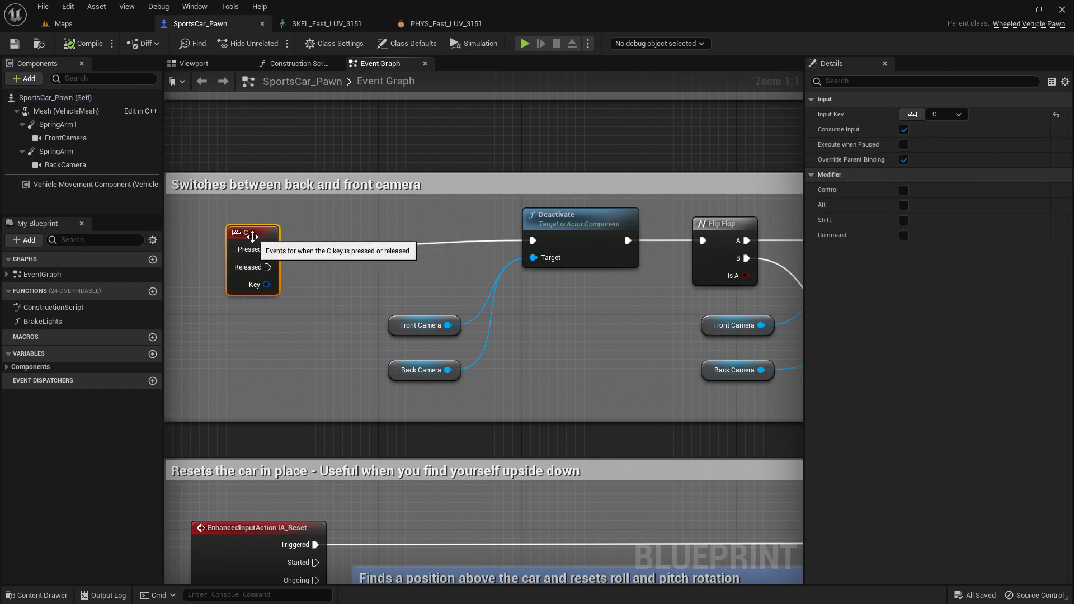
{"action": "left_click", "coordinate": [1038, 9]}
{"action": "left_click", "coordinate": [765, 11]}
Return to the Maps level and save all unsaved project assets.
{"action": "left_click", "coordinate": [63, 23]}
{"action": "key", "text": "ctrl+space"}
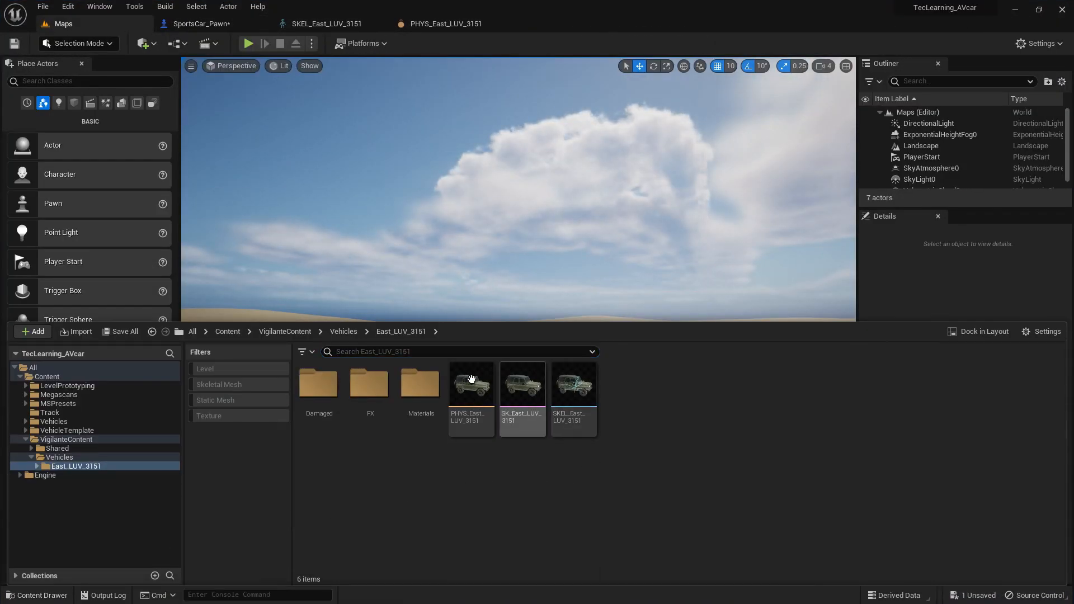
{"action": "left_click", "coordinate": [120, 331]}
{"action": "left_click", "coordinate": [614, 432]}
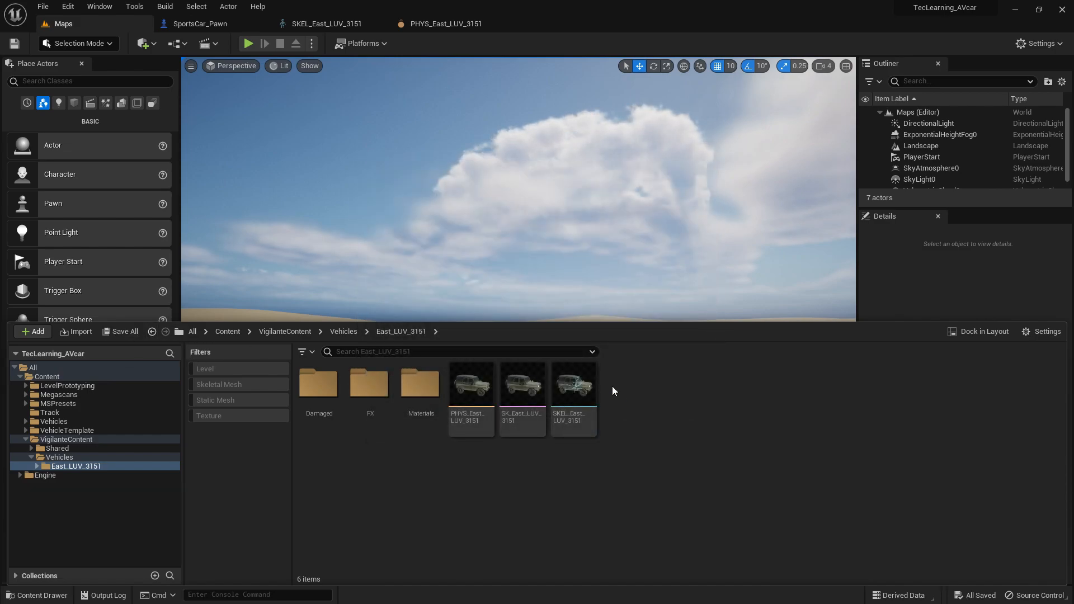
Create an Animation Blueprint for the SKEL_East_LUV_3151 skeleton with parent class VehicleAnimationInstance, and name it Jeep_Anima.
{"action": "right_click", "coordinate": [612, 386]}
{"action": "mouse_move", "coordinate": [698, 398]}
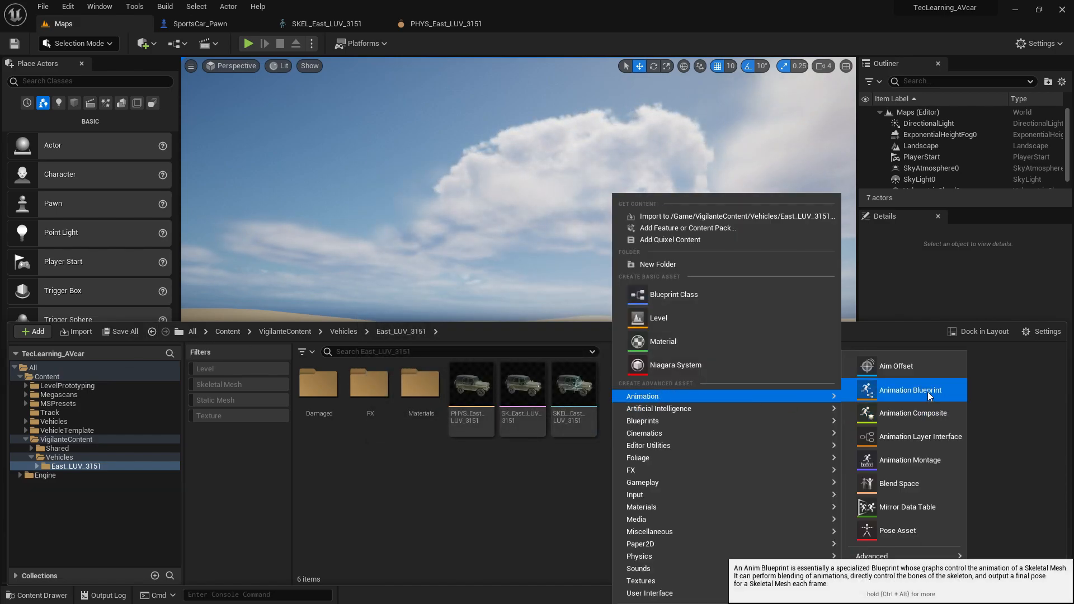
{"action": "left_click", "coordinate": [910, 389]}
{"action": "left_click", "coordinate": [488, 241]}
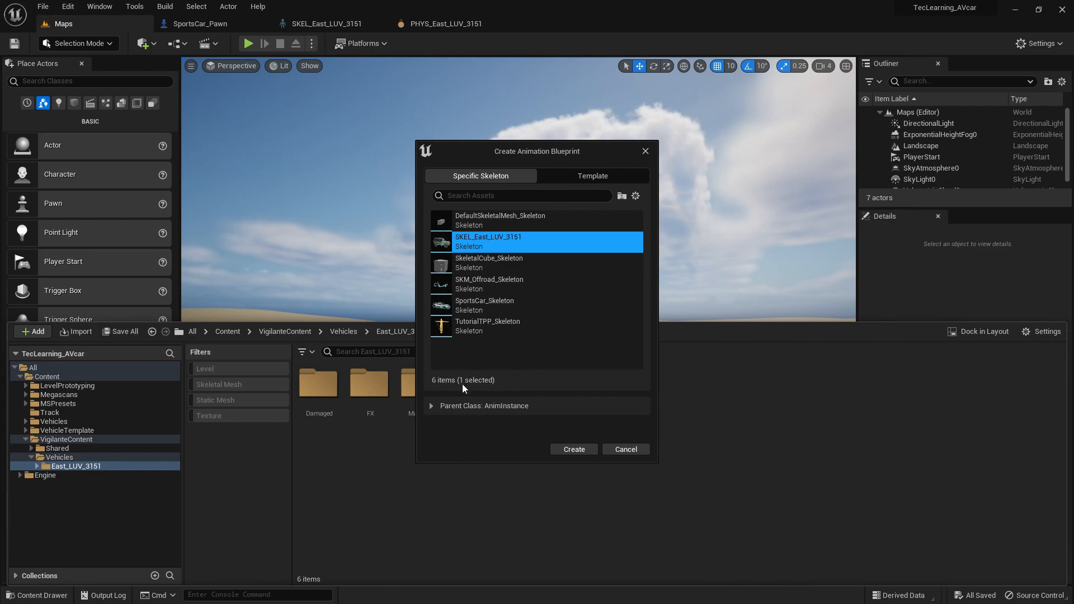
{"action": "left_click", "coordinate": [437, 406]}
{"action": "scroll", "coordinate": [489, 464], "scroll_direction": "down", "scroll_amount": 3}
{"action": "left_click", "coordinate": [490, 486]}
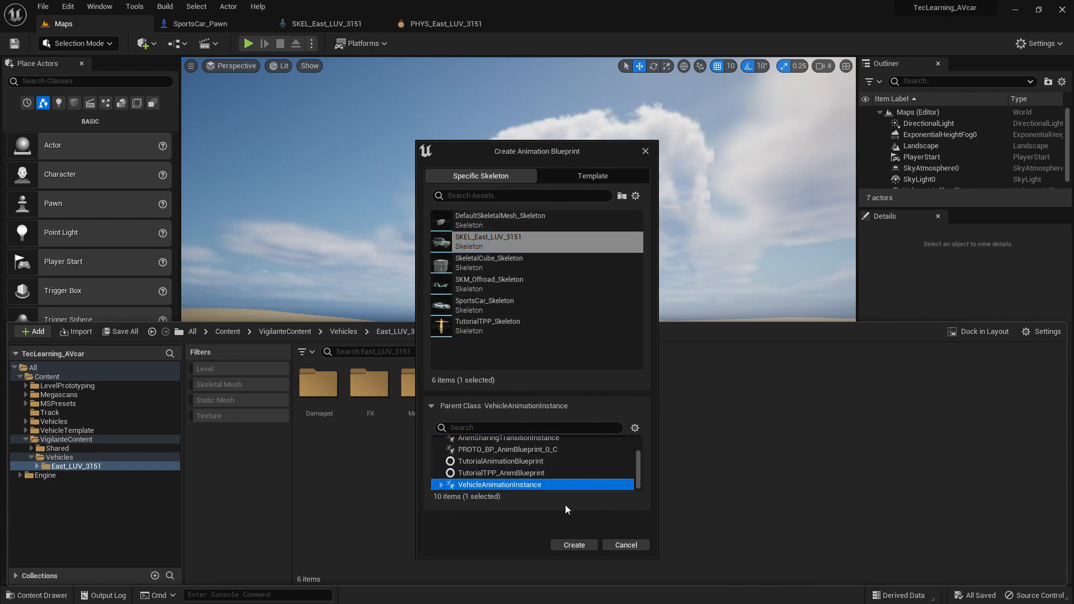
{"action": "left_click", "coordinate": [576, 543]}
{"action": "key", "text": "BackSpace"}
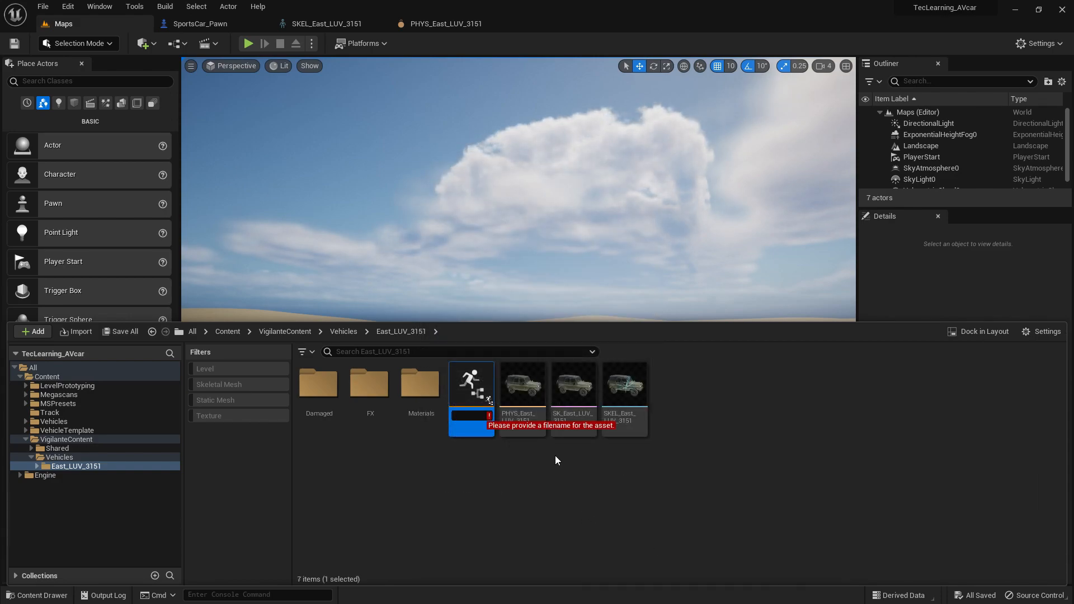
{"action": "type", "text": "Jeep_Anima"}
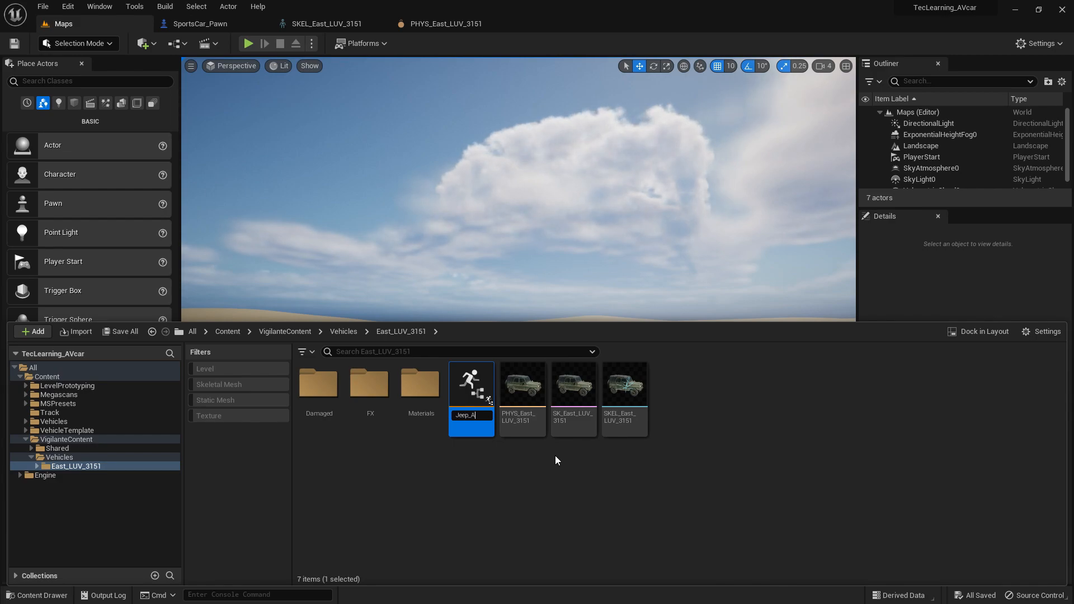
{"action": "key", "text": "Return"}
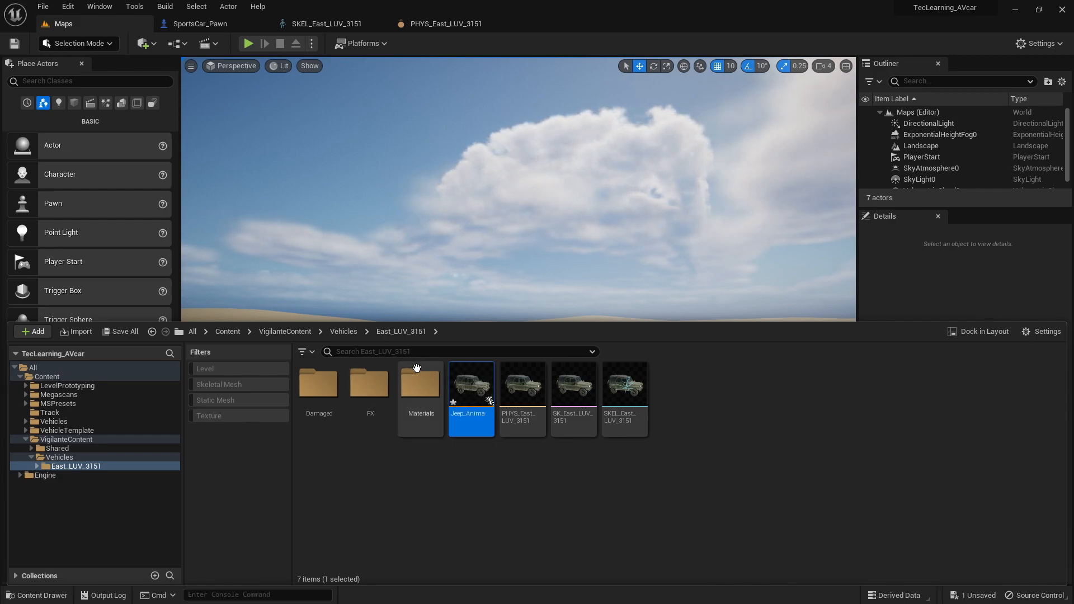
Add a Wheel Controller node feeding Output Pose in Jeep_Anima's AnimGraph, and space it and Component To Local out before Output Pose.
{"action": "double_click", "coordinate": [471, 386]}
{"action": "right_click_drag", "start_coordinate": [492, 376], "coordinate": [529, 313]}
{"action": "left_click_drag", "start_coordinate": [614, 324], "coordinate": [473, 279]}
{"action": "type", "text": "whhe"}
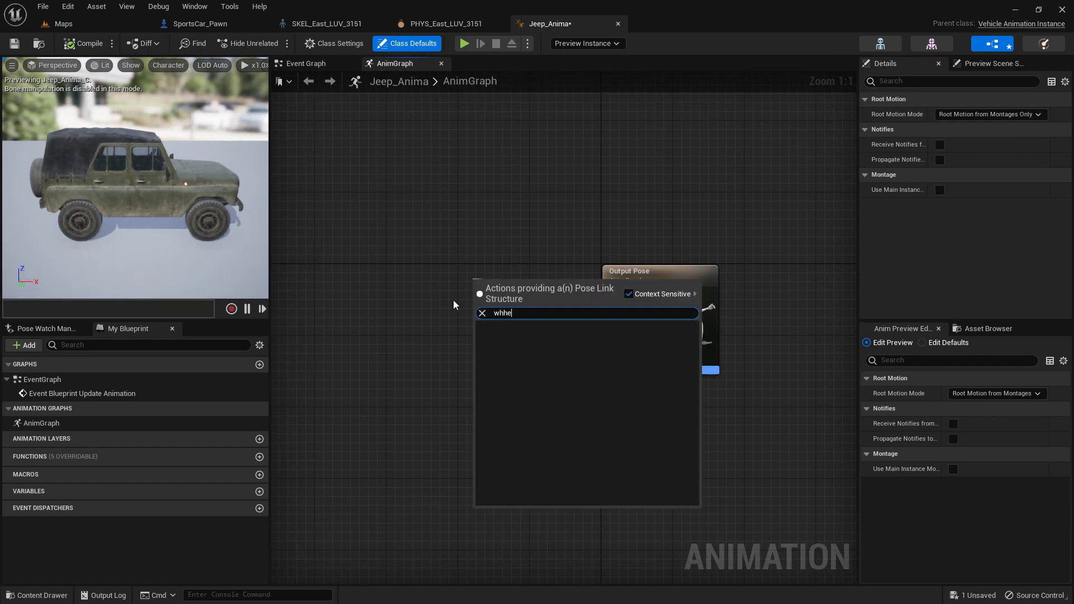
{"action": "type", "text": "l"}
{"action": "key", "text": "BackSpace"}
{"action": "key", "text": "BackSpace"}
{"action": "key", "text": "BackSpace"}
{"action": "type", "text": "eel"}
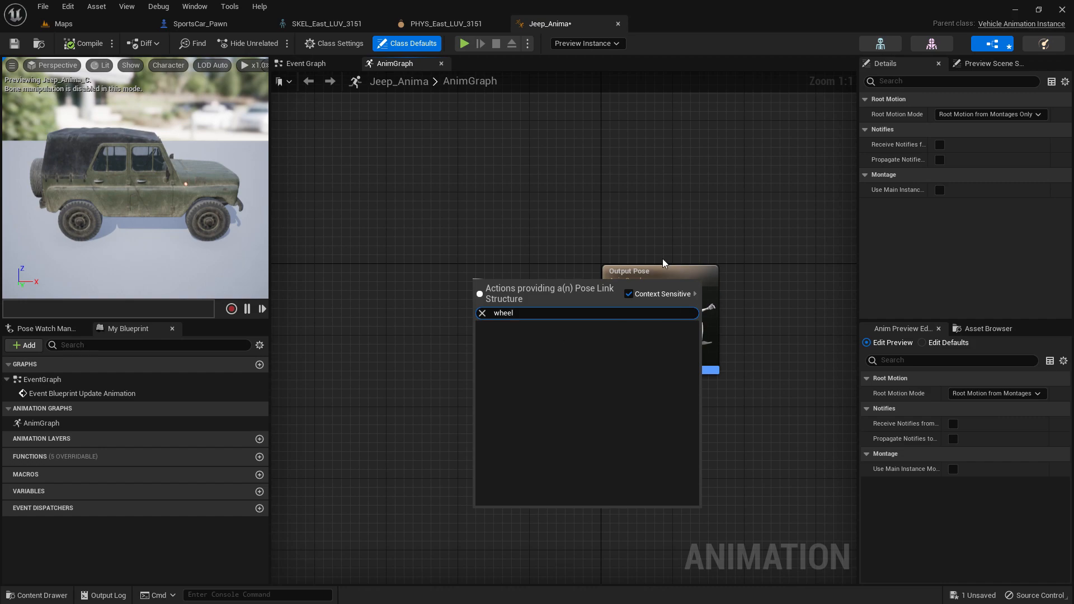
{"action": "left_click", "coordinate": [629, 293]}
{"action": "left_click", "coordinate": [599, 349]}
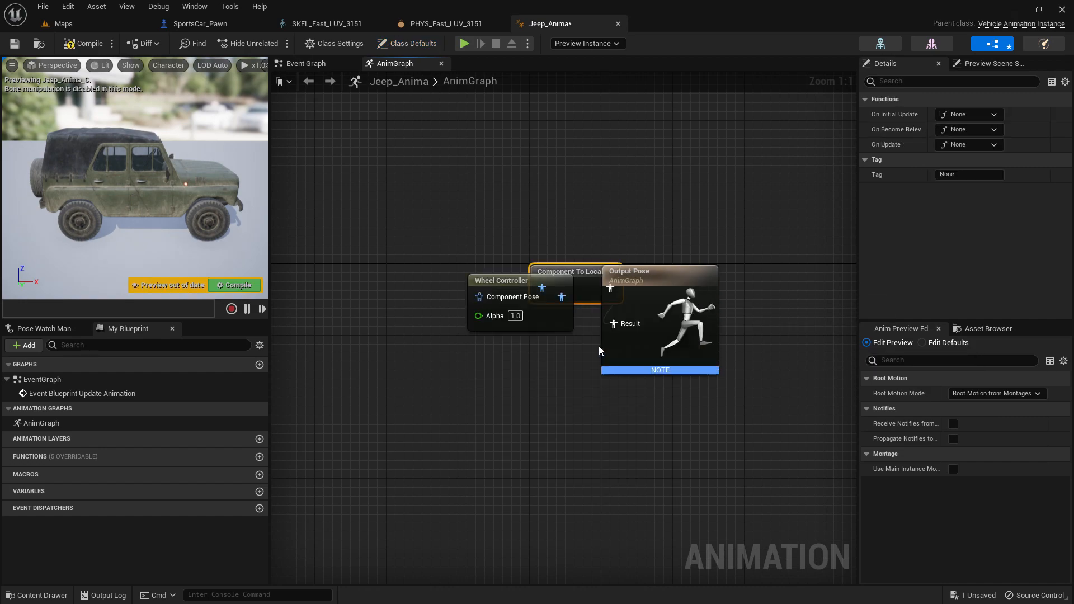
{"action": "left_click_drag", "start_coordinate": [503, 275], "coordinate": [431, 268]}
{"action": "left_click", "coordinate": [556, 278]}
Add a Mesh Space Ref Pose node feeding the Wheel Controller's Component Pose, then compile and save Jeep_Anima.
{"action": "right_click", "coordinate": [352, 262]}
{"action": "type", "text": "mesh"}
{"action": "left_click", "coordinate": [513, 273]}
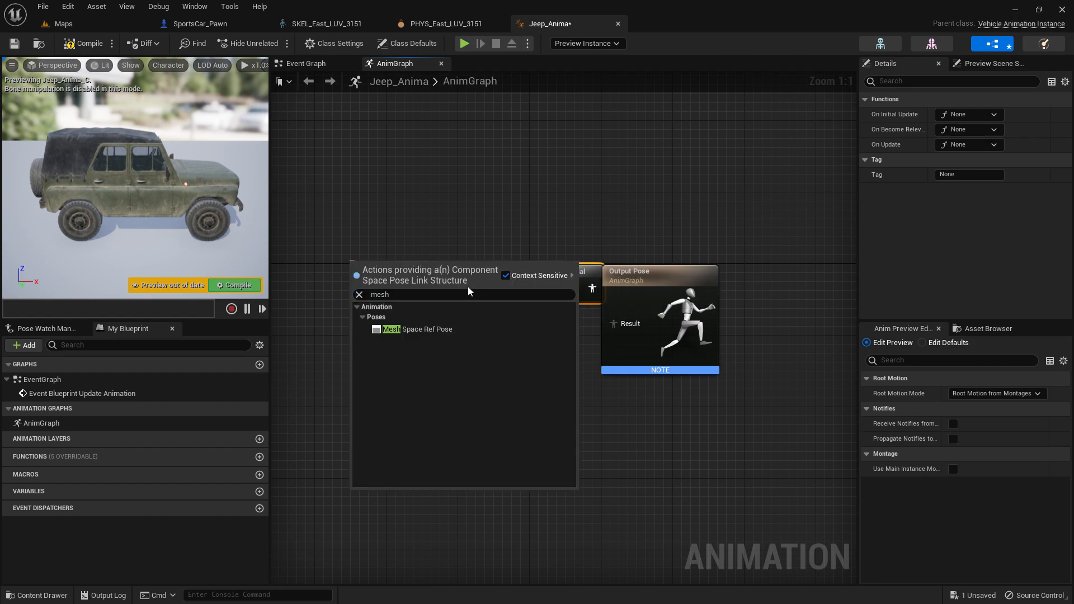
{"action": "left_click", "coordinate": [428, 327]}
{"action": "left_click_drag", "start_coordinate": [392, 269], "coordinate": [346, 235]}
{"action": "left_click", "coordinate": [71, 39]}
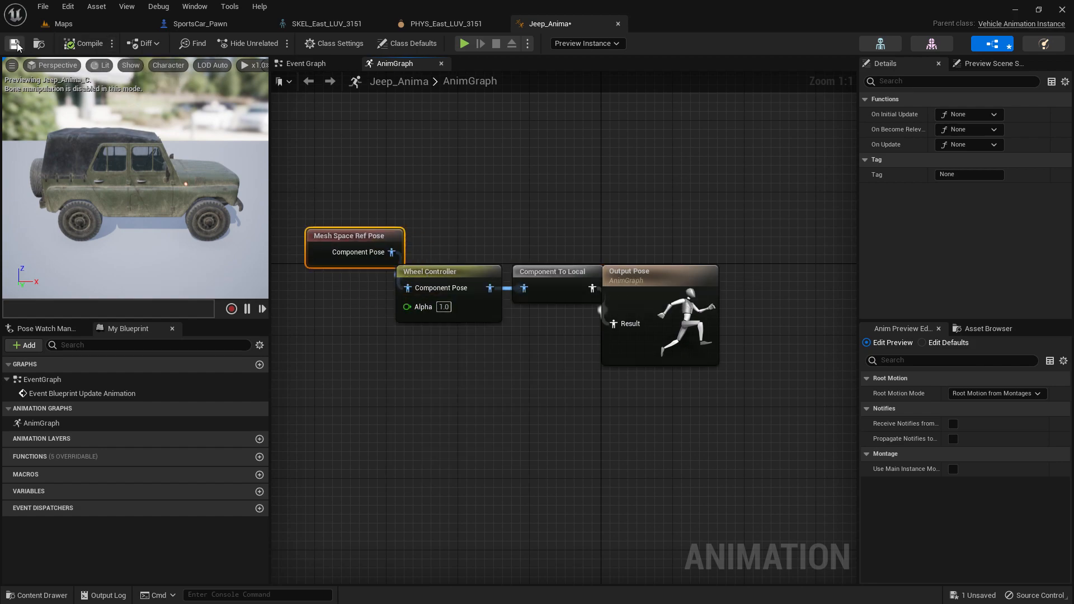
Assign Jeep_Anima as the anim class of SportsCar_Pawn's vehicle mesh, then compile and save the blueprint.
{"action": "left_click", "coordinate": [200, 23]}
{"action": "left_click", "coordinate": [80, 109]}
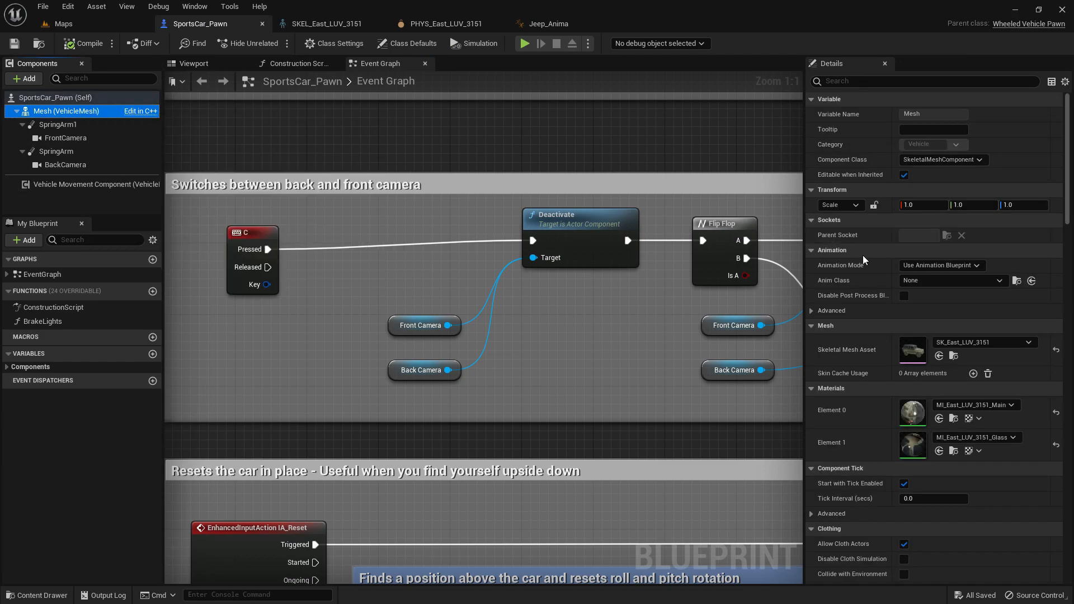
{"action": "left_click", "coordinate": [951, 280]}
{"action": "left_click", "coordinate": [88, 45]}
{"action": "left_click", "coordinate": [14, 44]}
Save the Maps level and play-test it, driving and steering the jeep to check its wheel animation, then end the session.
{"action": "left_click", "coordinate": [64, 24]}
{"action": "left_click", "coordinate": [15, 44]}
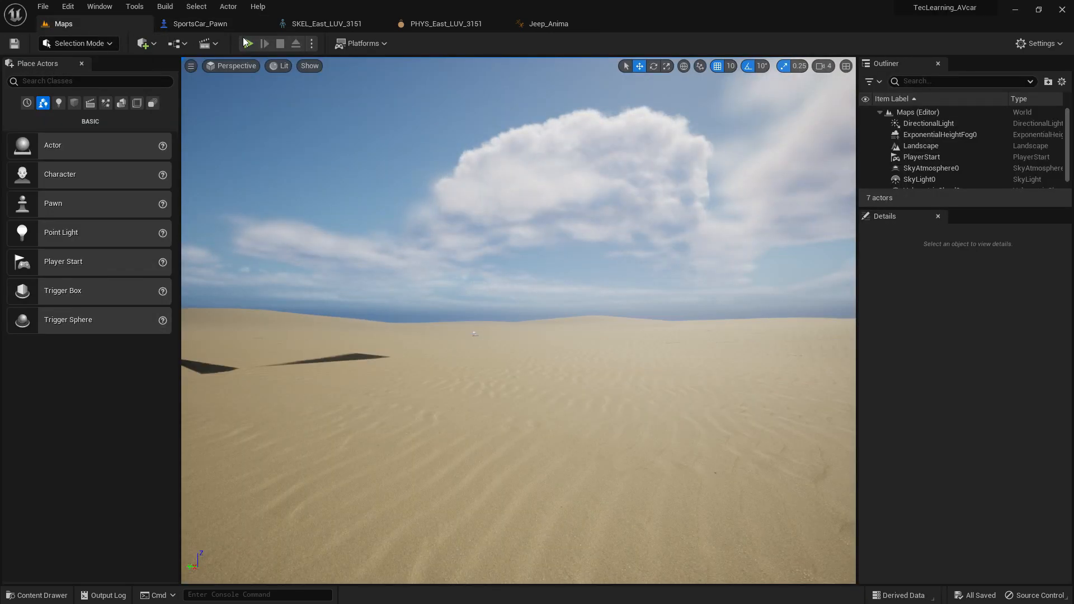
{"action": "left_click", "coordinate": [249, 44]}
{"action": "left_click", "coordinate": [536, 270]}
{"action": "key", "text": "w"}
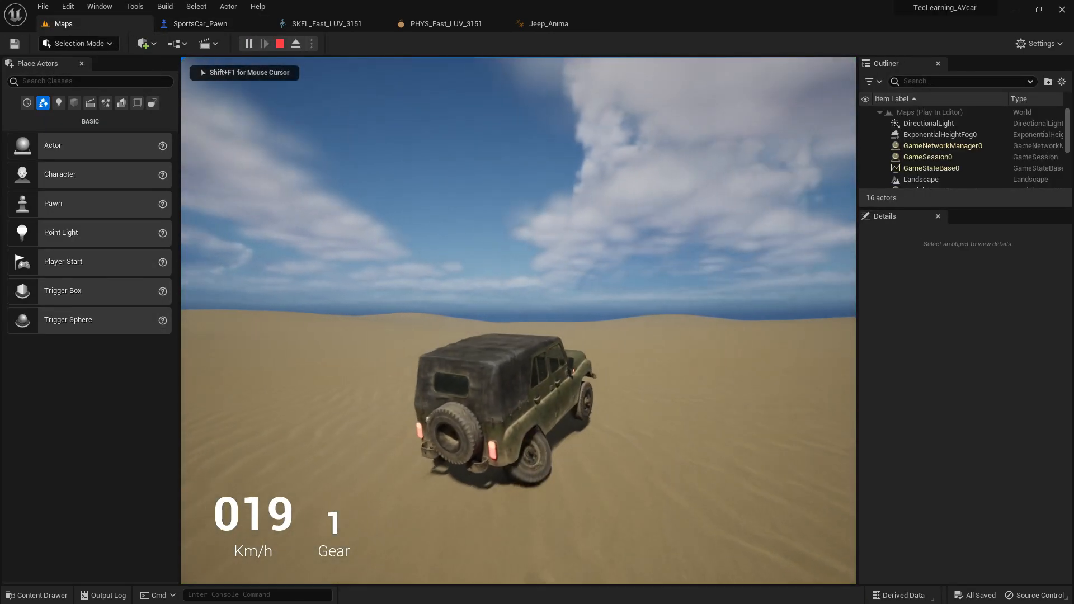
{"action": "key", "text": "a"}
{"action": "key", "text": "d"}
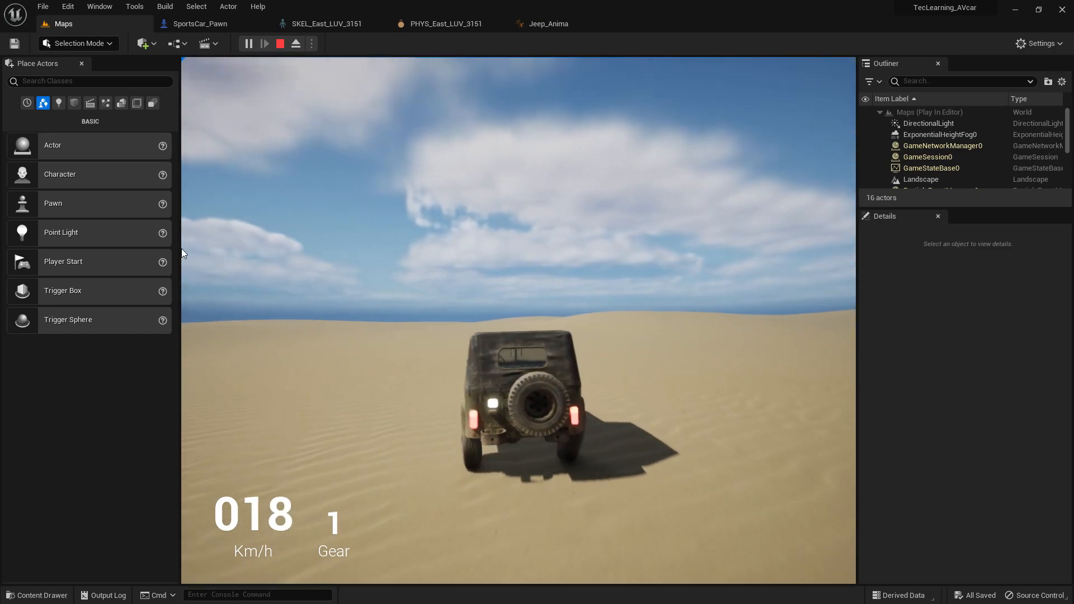
{"action": "key", "text": "grave"}
{"action": "key", "text": "Escape"}
Set the Index [3] wheel setup's bone name in SportsCar_Pawn's Vehicle Movement Component to the skeleton's RR_wheel_jnt, then compile and save.
{"action": "left_click", "coordinate": [323, 24]}
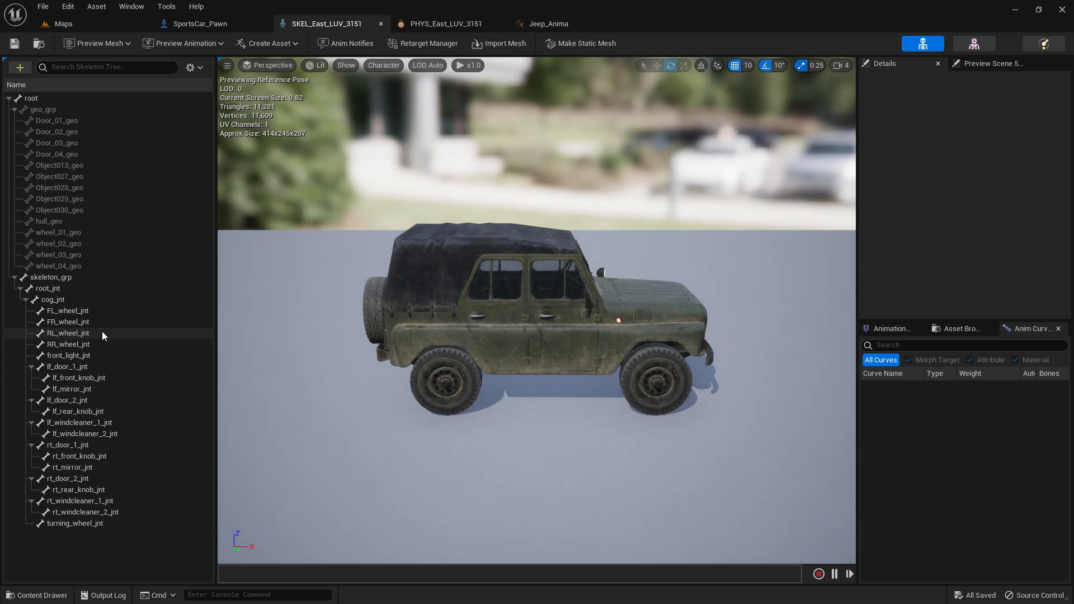
{"action": "left_click", "coordinate": [85, 346]}
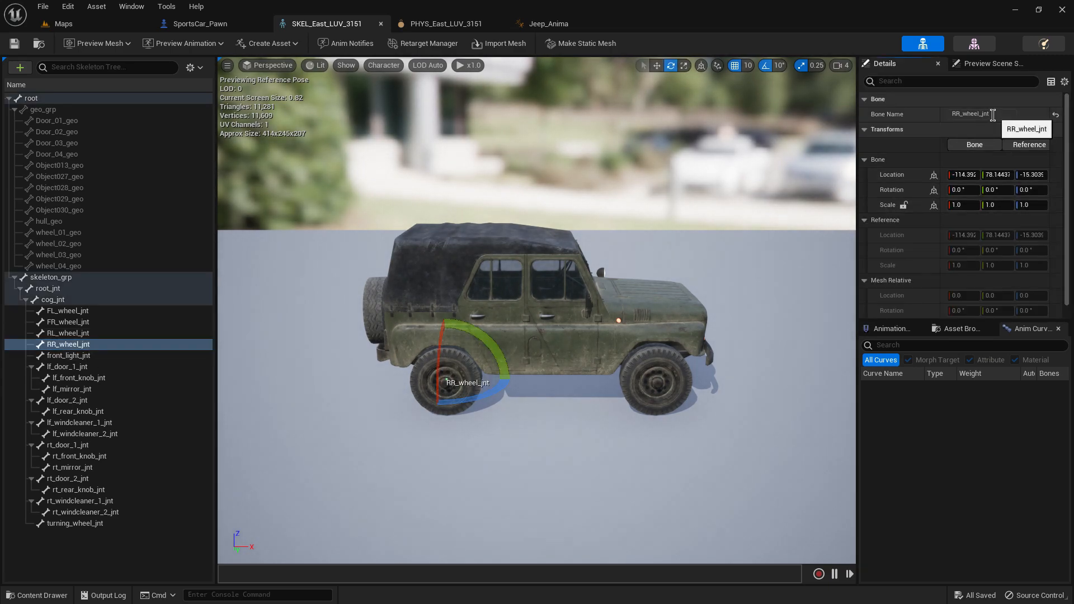
{"action": "left_click", "coordinate": [216, 27]}
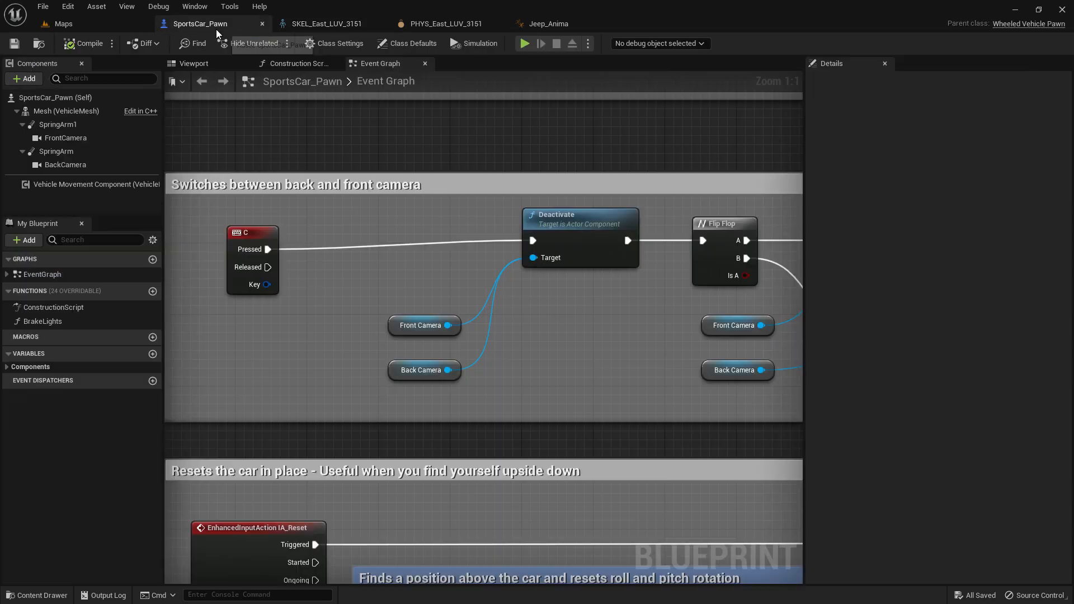
{"action": "left_click", "coordinate": [72, 184]}
{"action": "scroll", "coordinate": [1001, 484], "scroll_direction": "down", "scroll_amount": 3}
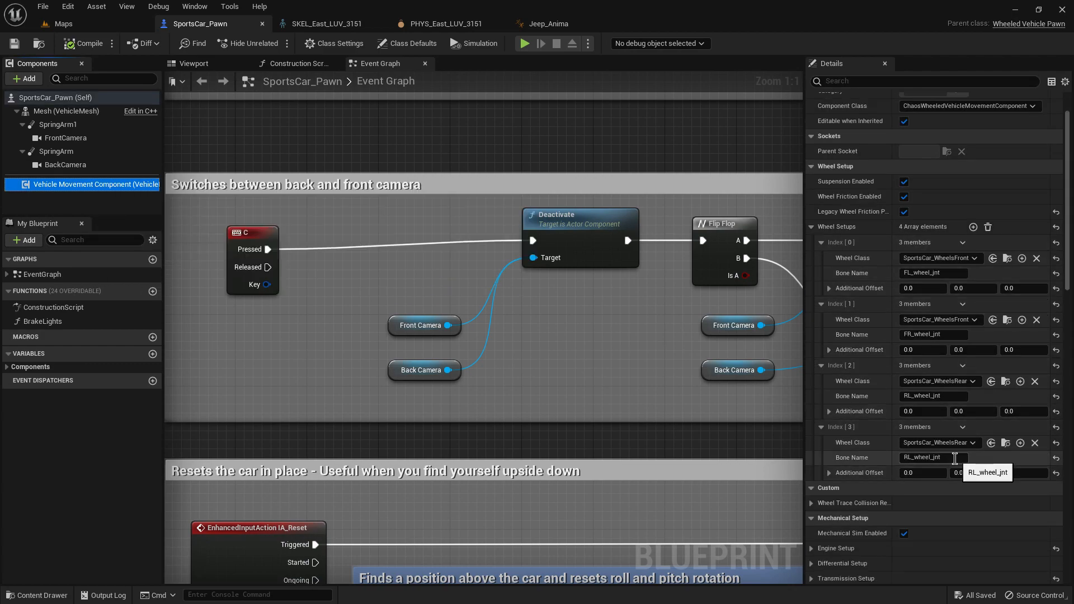
{"action": "left_click", "coordinate": [84, 43]}
{"action": "left_click", "coordinate": [16, 43]}
Play-test the Maps level again to check all four wheels while accelerating and steering, and end the session.
{"action": "left_click", "coordinate": [63, 24]}
{"action": "left_click", "coordinate": [248, 43]}
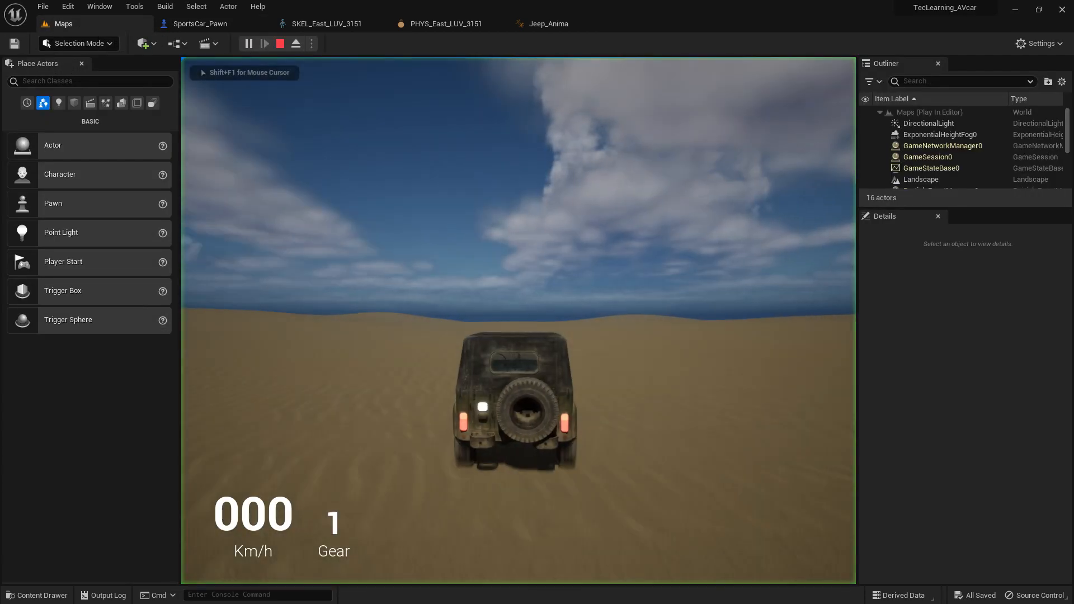
{"action": "key", "text": "w"}
{"action": "key", "text": "a"}
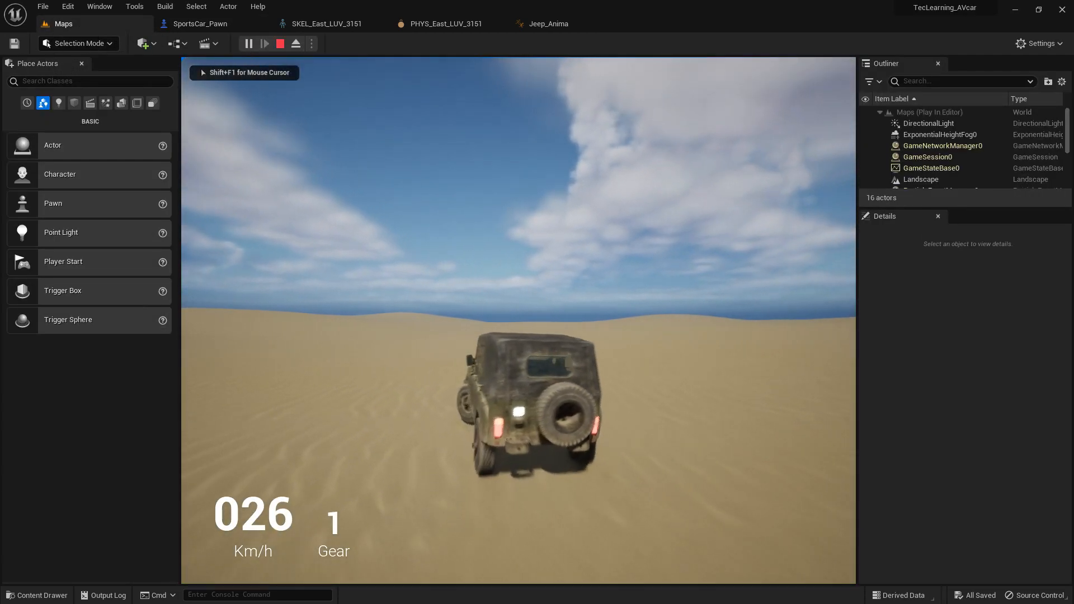
{"action": "key", "text": "w"}
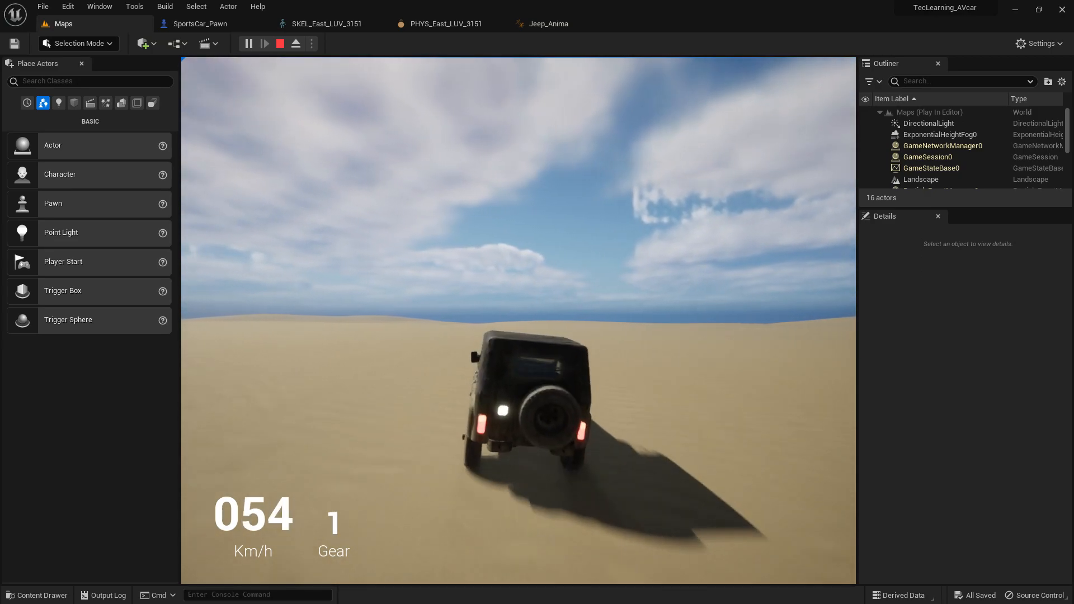
{"action": "key", "text": "a"}
{"action": "key", "text": "Escape"}
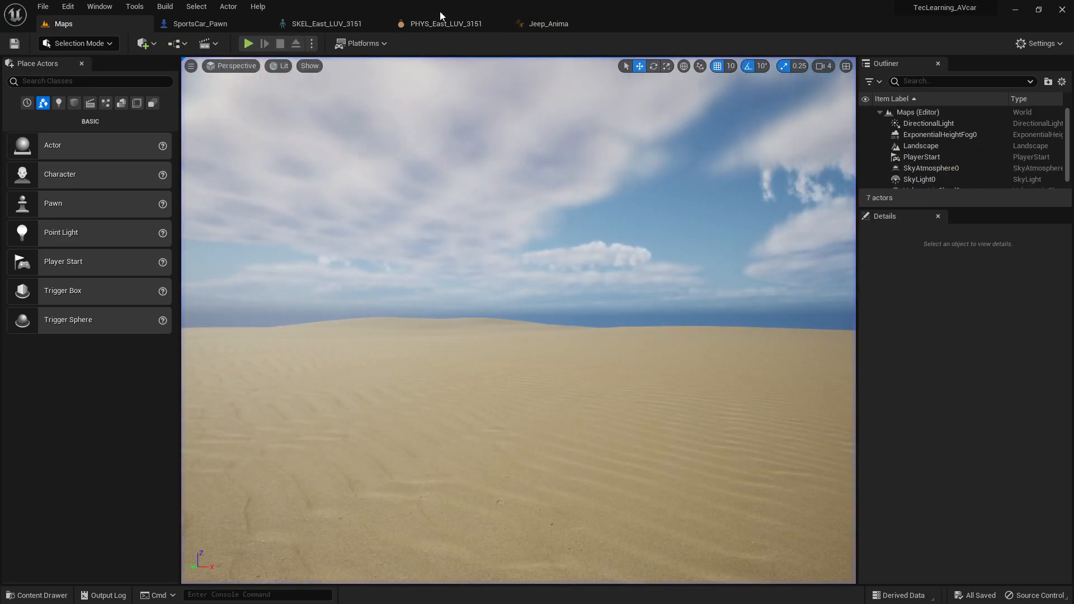
Reposition the cog_jnt body's upper collision box over the cabin in PHYS_East_LUV_3151, and save the physics asset.
{"action": "left_click", "coordinate": [446, 23]}
{"action": "left_click_drag", "start_coordinate": [597, 213], "coordinate": [699, 213], "text": "alt"}
{"action": "left_click", "coordinate": [596, 213]}
{"action": "right_click_drag", "start_coordinate": [597, 213], "coordinate": [608, 247]}
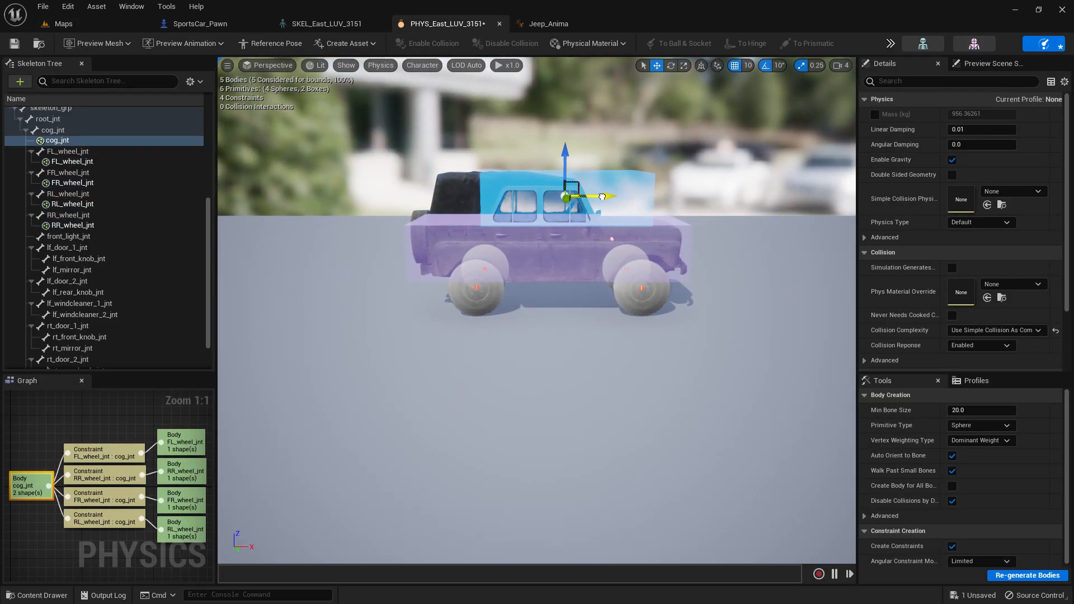
{"action": "left_click", "coordinate": [17, 44]}
Play-test the Maps level to check the jeep's stability when turning at speed, and end the session.
{"action": "left_click", "coordinate": [77, 25]}
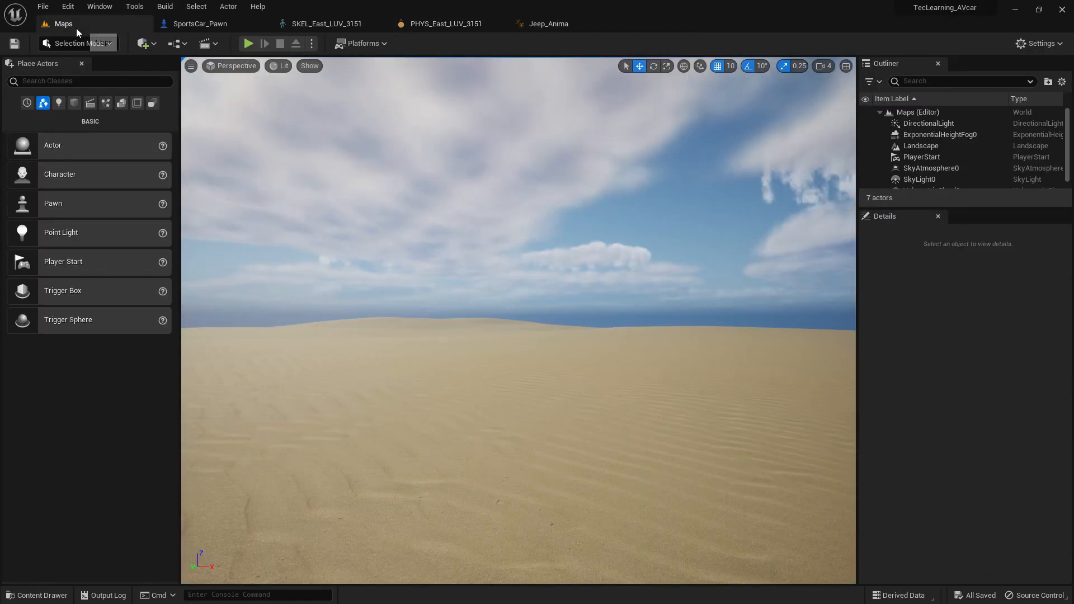
{"action": "left_click", "coordinate": [329, 96]}
{"action": "key", "text": "w"}
{"action": "key", "text": "a"}
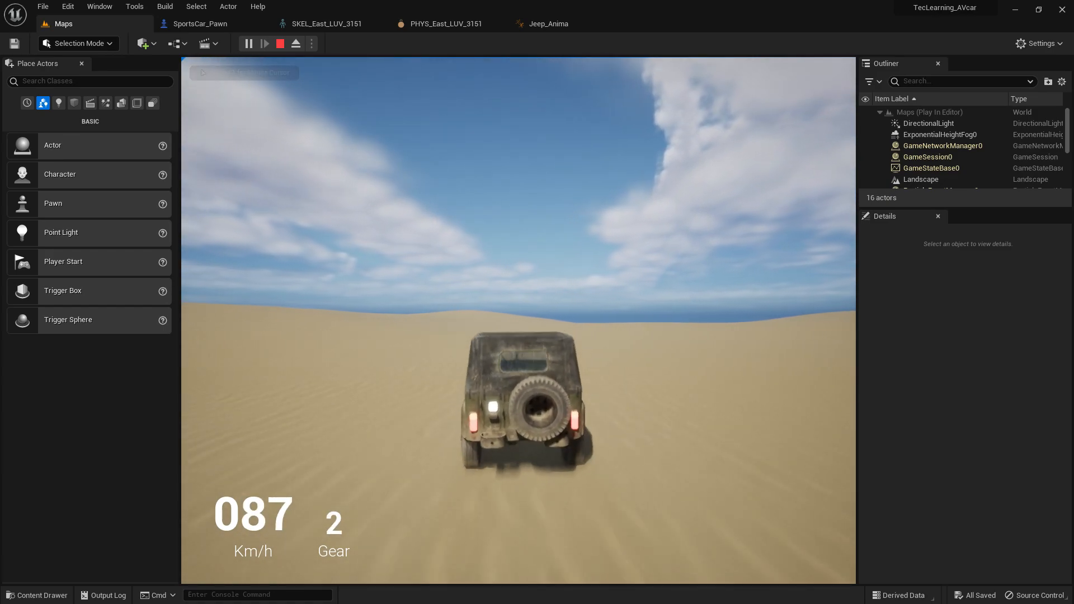
{"action": "key", "text": "d"}
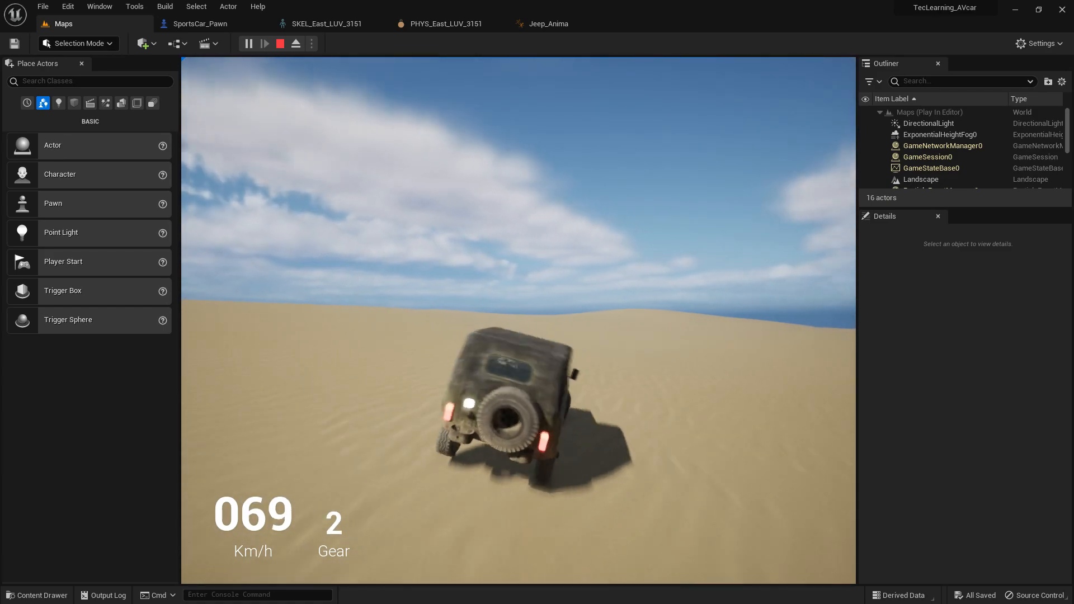
{"action": "key", "text": "Escape"}
Shift the cog_jnt body's upper collision box farther toward the vehicle's front, save the physics asset, and return to the Maps level.
{"action": "left_click", "coordinate": [430, 24]}
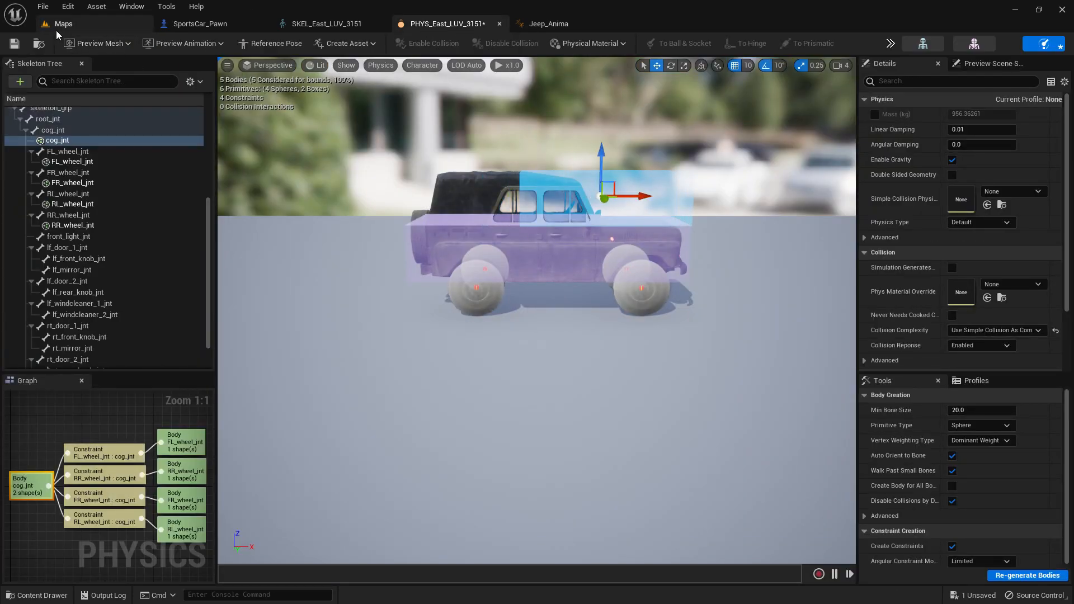
{"action": "left_click", "coordinate": [21, 45]}
{"action": "left_click", "coordinate": [50, 25]}
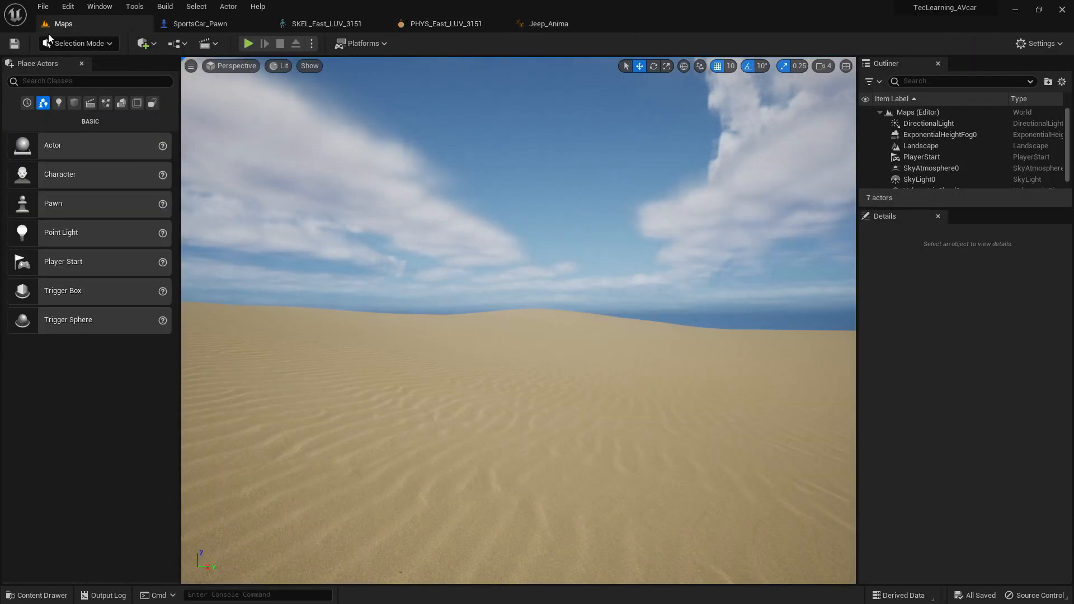
Play-test the Maps level twice, driving the jeep with the forward-shifted collision box, and end each session.
{"action": "left_click", "coordinate": [250, 43]}
{"action": "key", "text": "w"}
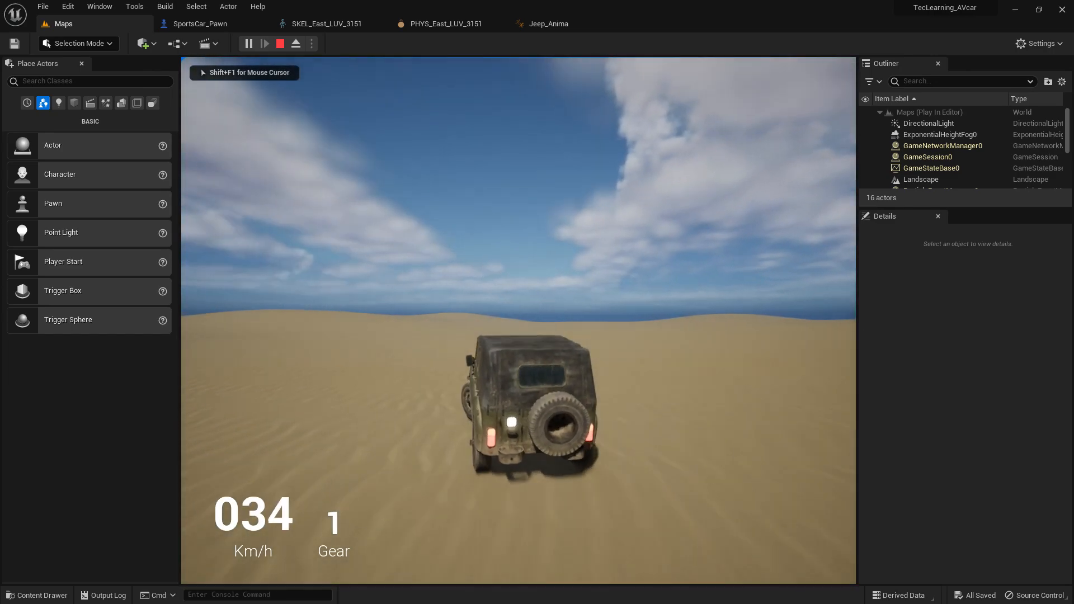
{"action": "key", "text": "a"}
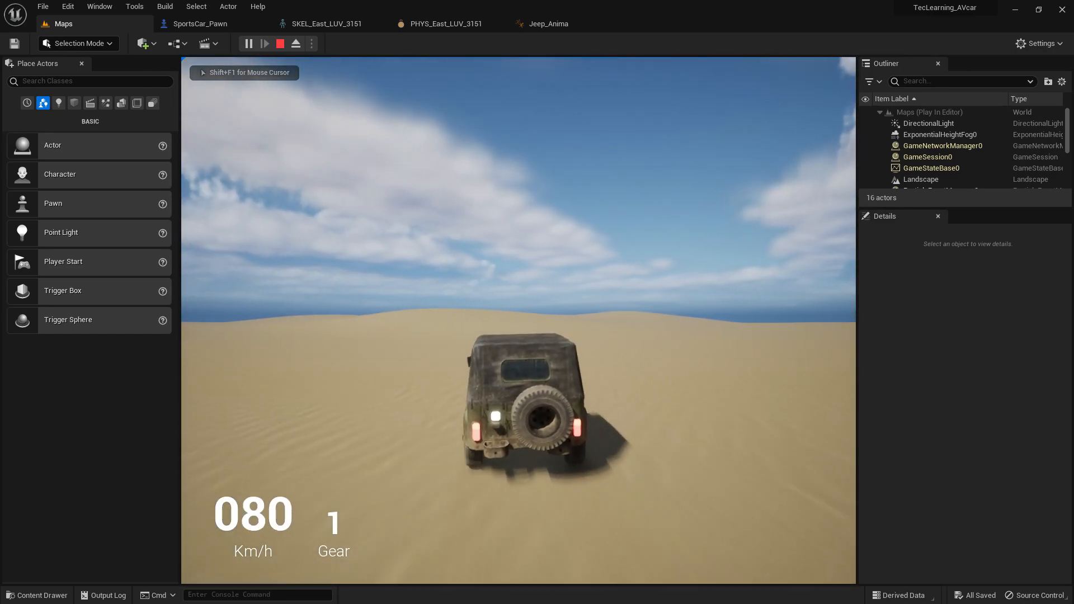
{"action": "key", "text": "Escape"}
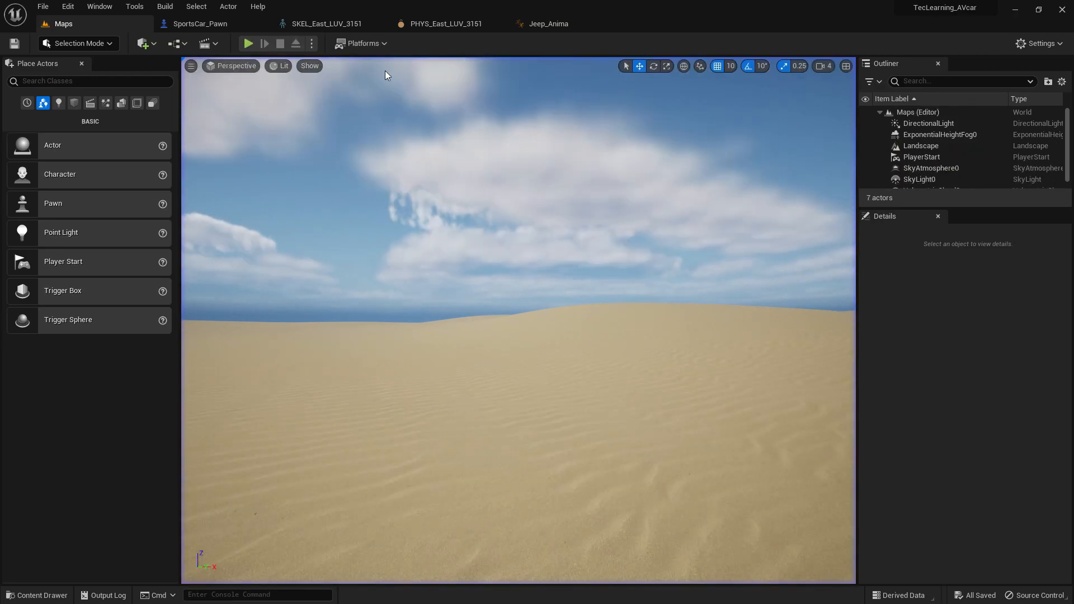
{"action": "left_click", "coordinate": [250, 43]}
{"action": "key", "text": "w"}
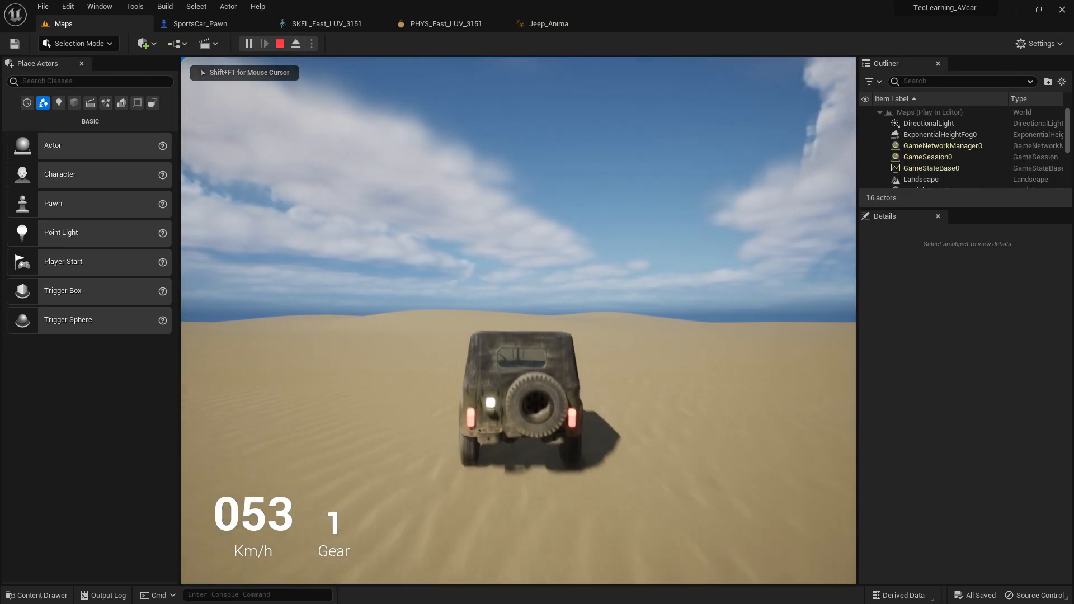
{"action": "key", "text": "Escape"}
Extend the cog_jnt body's box collision in PHYS_East_LUV_3151 to cover the vehicle's full length and roof.
{"action": "left_click", "coordinate": [442, 23]}
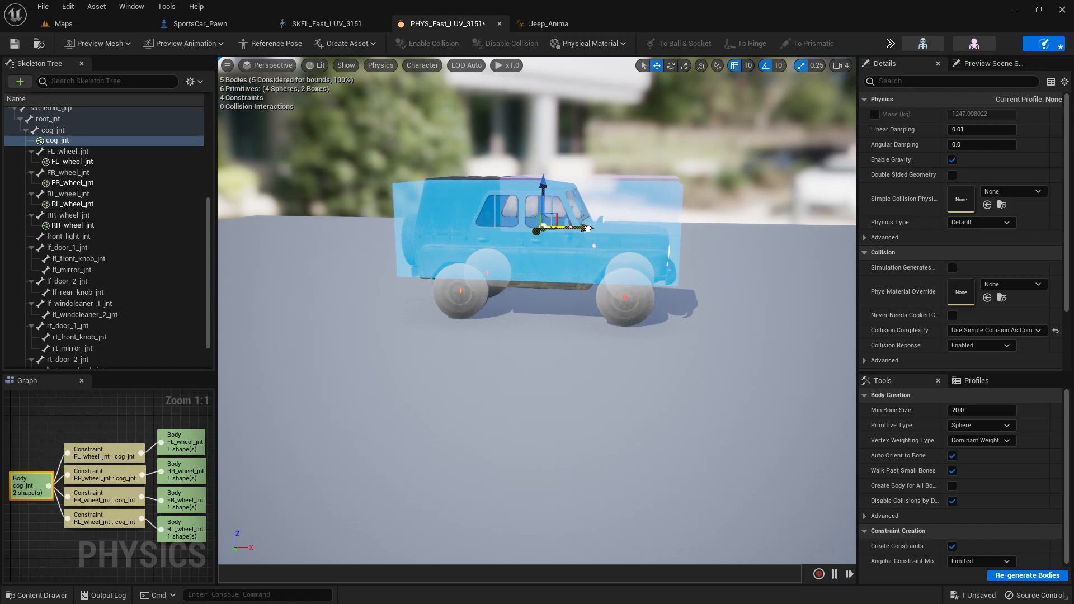
{"action": "left_click", "coordinate": [58, 25]}
Play-test the Maps level, driving the jeep forward with the extended cog_jnt collision box, and end the session.
{"action": "left_click", "coordinate": [201, 25]}
{"action": "left_click", "coordinate": [65, 24]}
{"action": "left_click", "coordinate": [247, 44]}
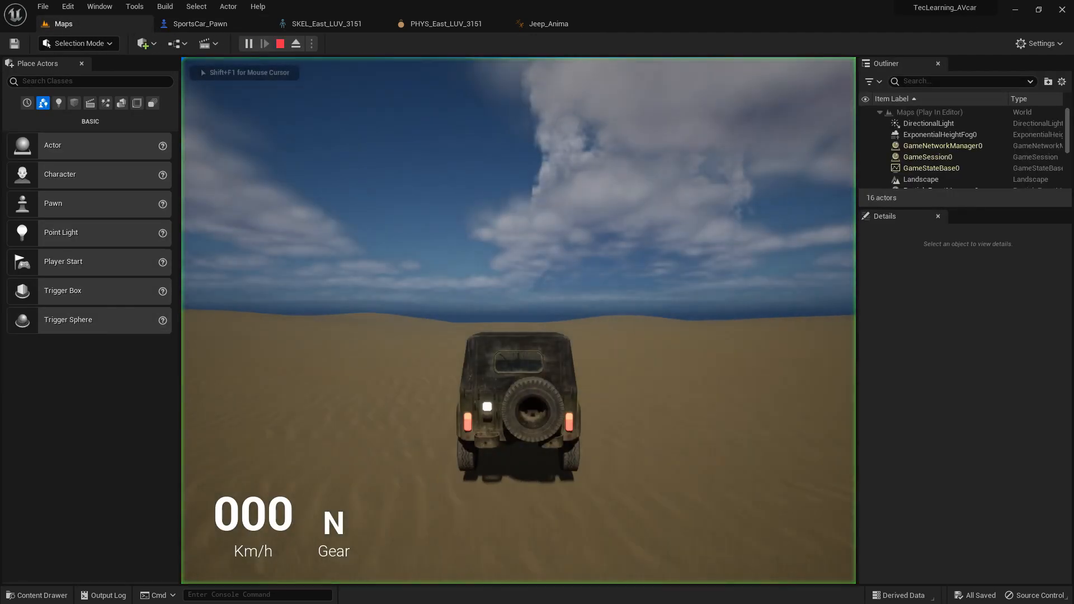
{"action": "key", "text": "w"}
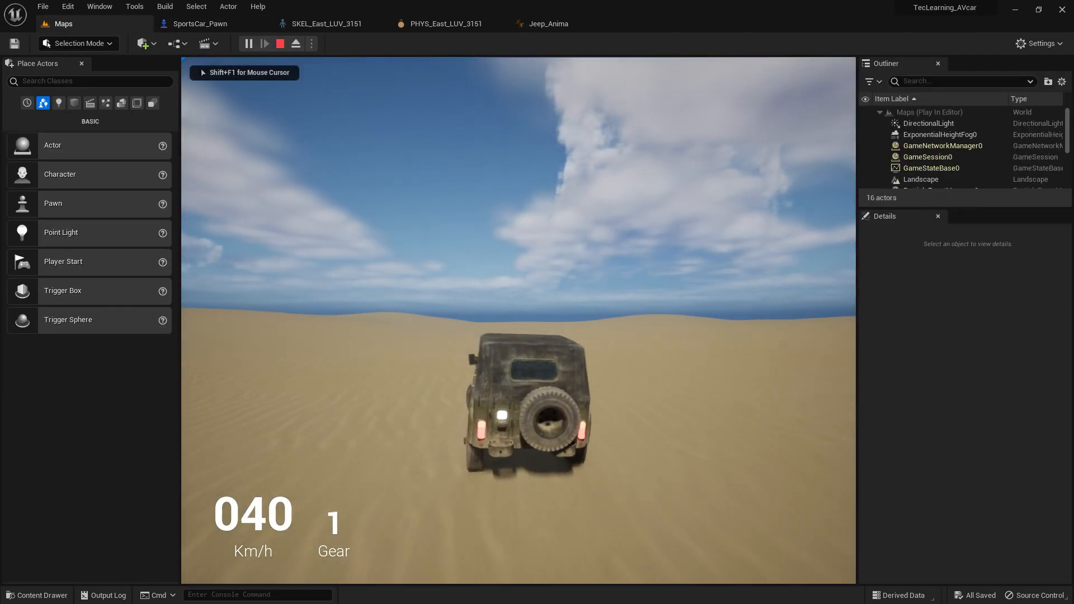
{"action": "key", "text": "Escape"}
Delete the smaller upper collision box of the cog_jnt body in PHYS_East_LUV_3151 and save the physics asset.
{"action": "left_click", "coordinate": [442, 22]}
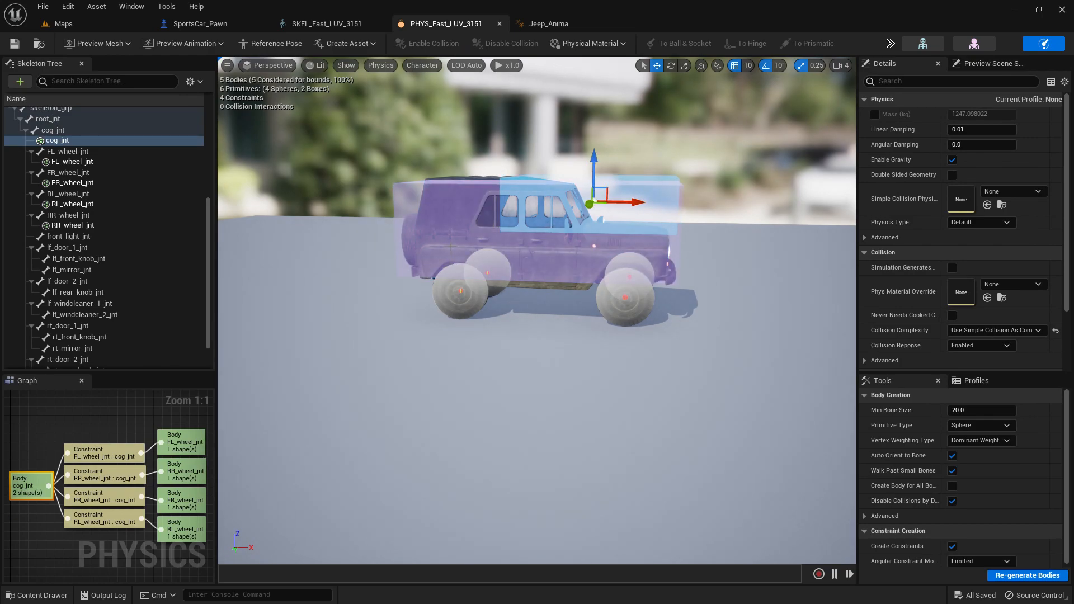
{"action": "key", "text": "Delete"}
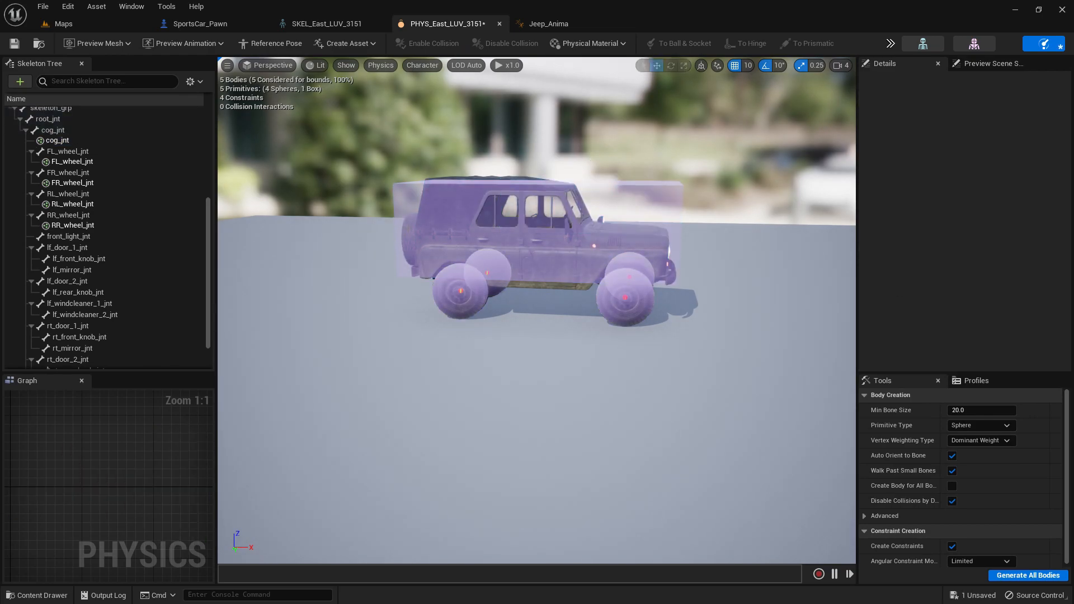
{"action": "left_click", "coordinate": [14, 43]}
Play-test the Maps level with only the full-length collision box on the jeep's body, and end the session.
{"action": "left_click", "coordinate": [248, 43]}
{"action": "key", "text": "w"}
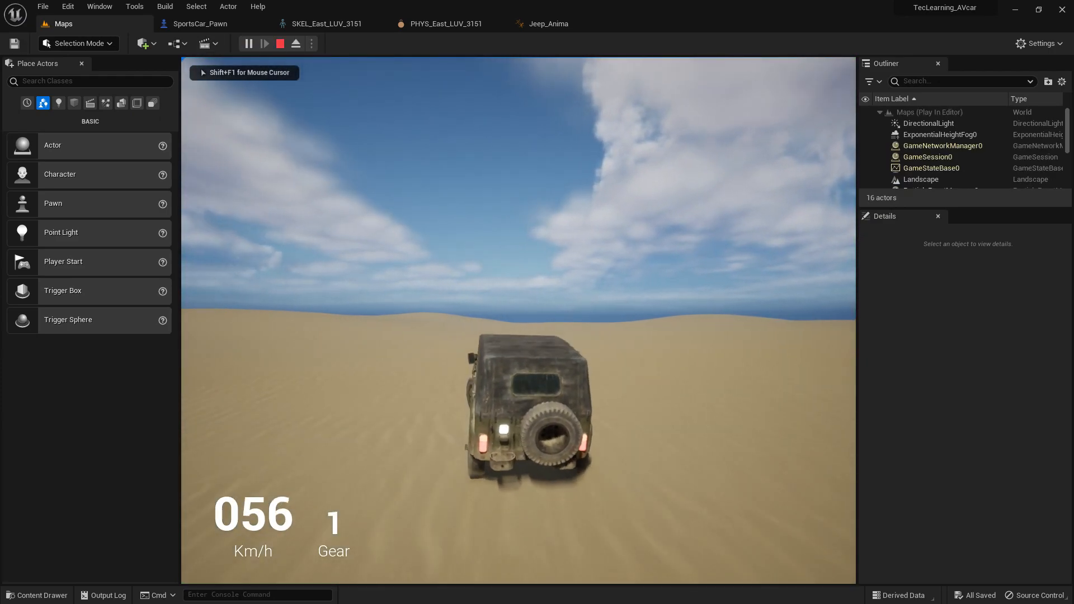
{"action": "key", "text": "shift+F1"}
{"action": "key", "text": "Escape"}
Shift the cog_jnt body's remaining collision box toward the vehicle's front in PHYS_East_LUV_3151, save, and return to the Maps level.
{"action": "left_click", "coordinate": [406, 21]}
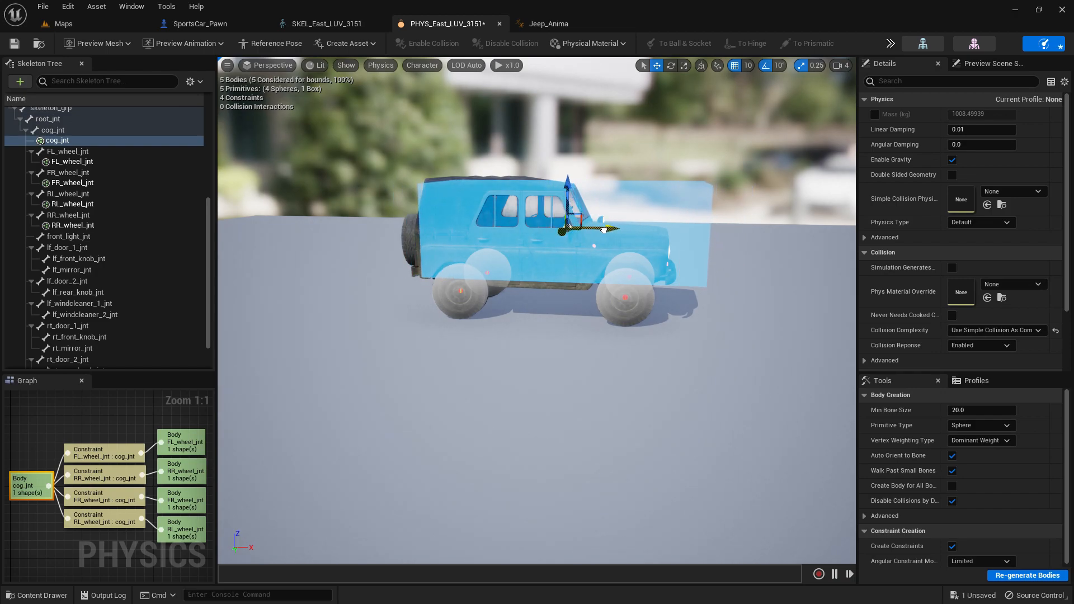
{"action": "left_click", "coordinate": [76, 26]}
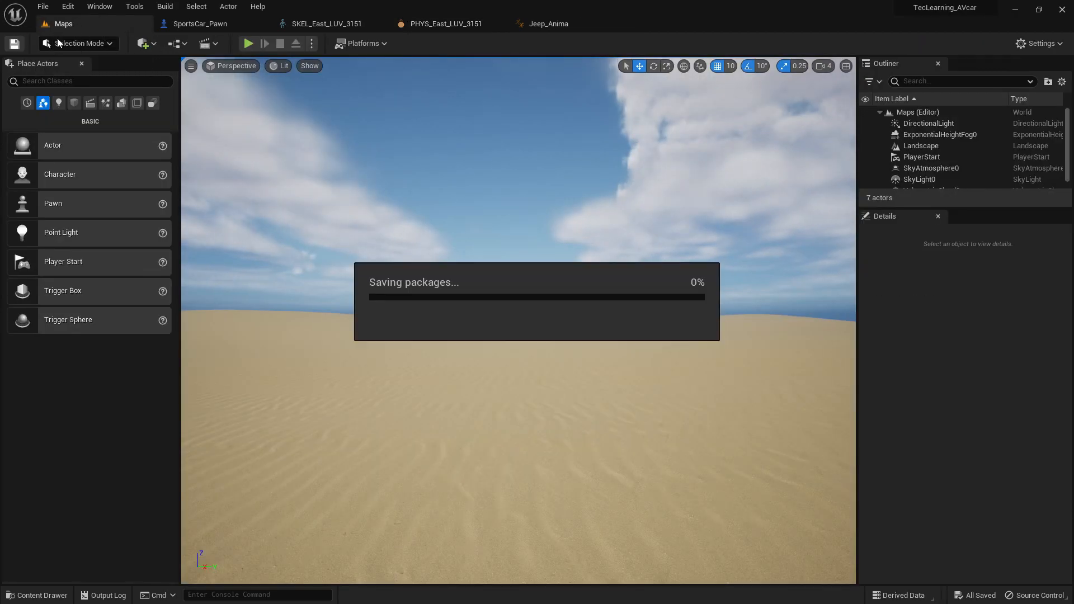
Play-test the Maps level, driving the jeep with its single collision box shifted forward, and end the session.
{"action": "left_click", "coordinate": [247, 43]}
{"action": "key", "text": "w"}
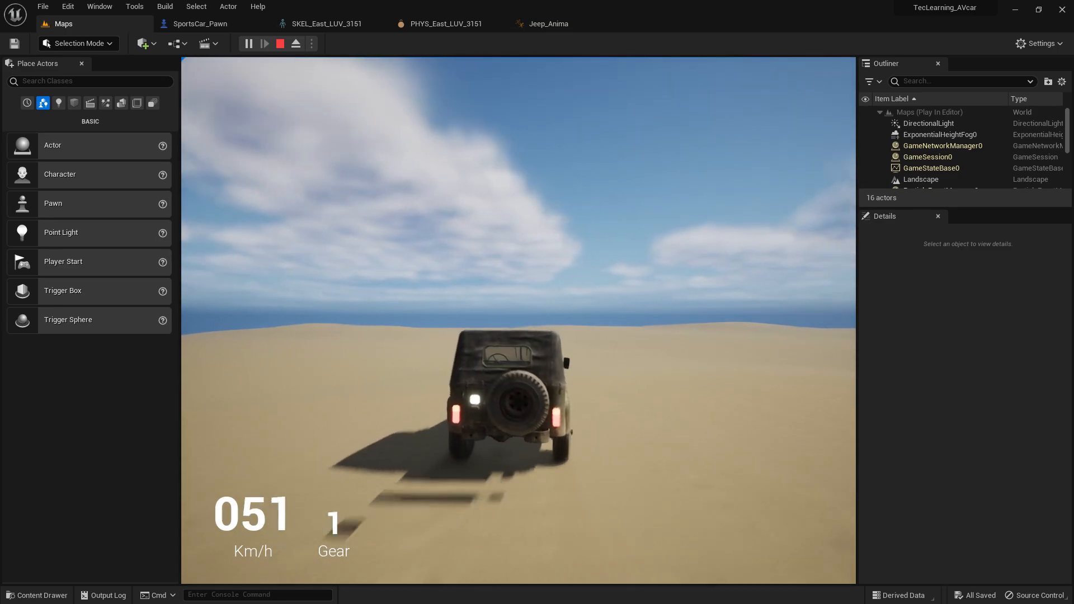
{"action": "key", "text": "Escape"}
Search the project settings for "blur" to check the Motion Blur rendering option, and close the settings window.
{"action": "left_click", "coordinate": [77, 6]}
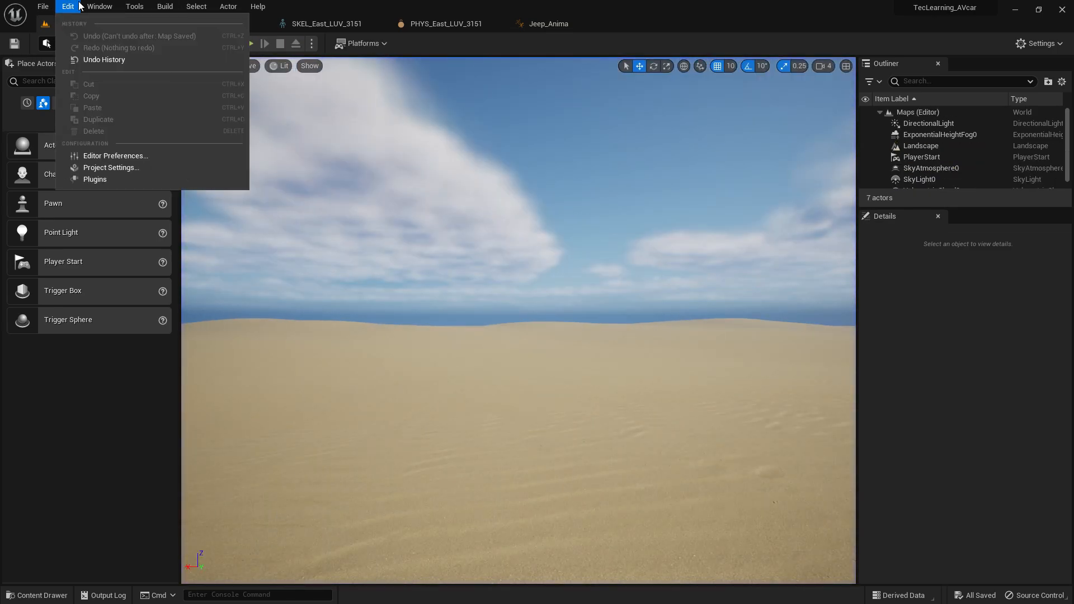
{"action": "left_click", "coordinate": [109, 169]}
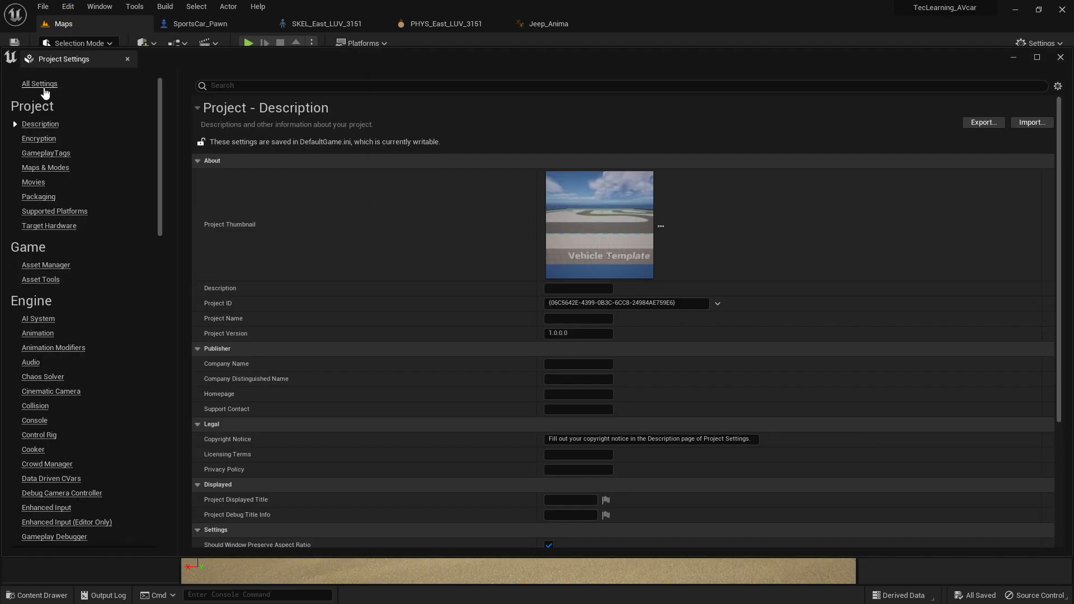
{"action": "type", "text": "mostion"}
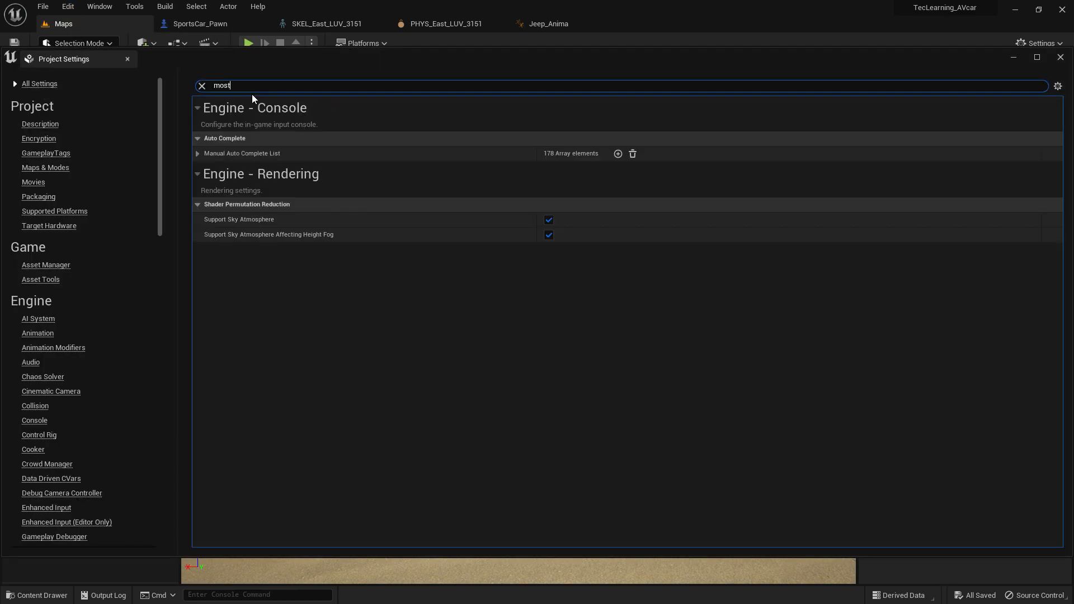
{"action": "key", "text": "BackSpace"}
{"action": "key", "text": "BackSpace"}
{"action": "key", "text": "BackSpace"}
{"action": "key", "text": "BackSpace"}
{"action": "key", "text": "BackSpace"}
{"action": "key", "text": "BackSpace"}
{"action": "type", "text": "blu"}
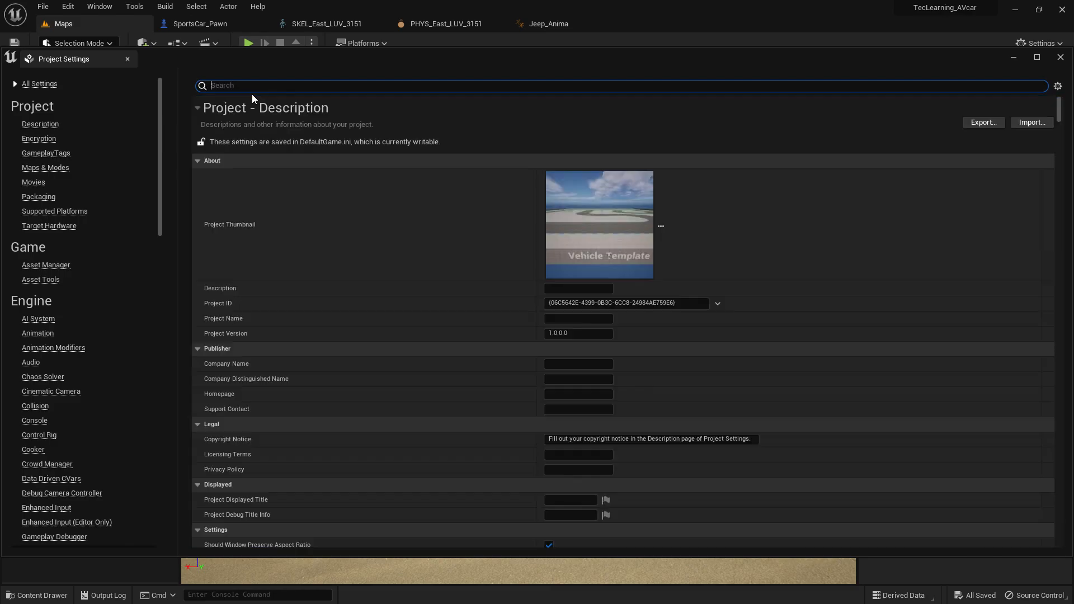
{"action": "type", "text": "r"}
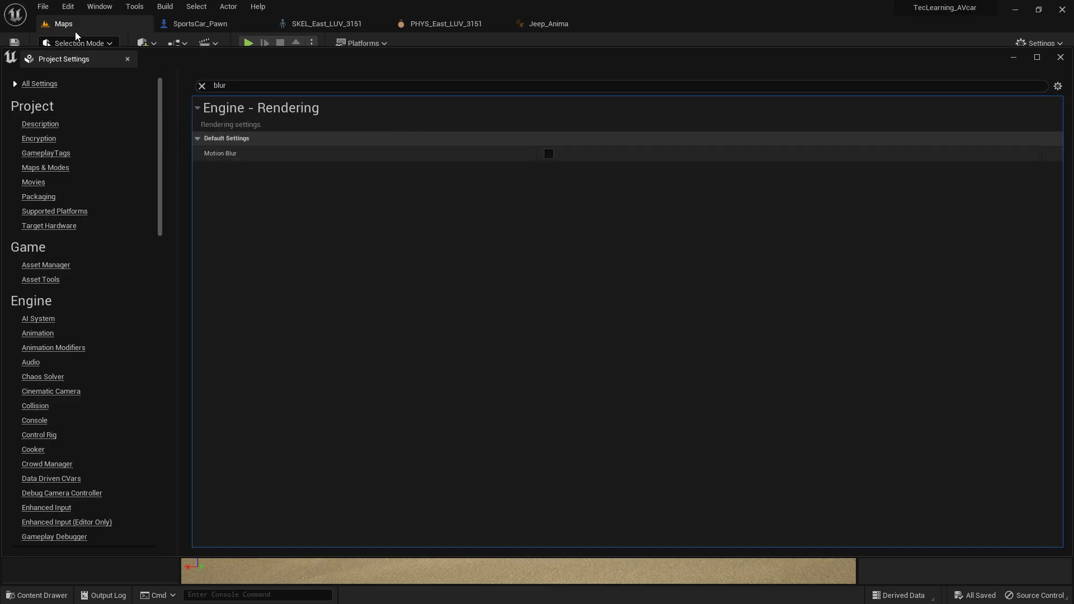
{"action": "left_click", "coordinate": [1060, 57]}
Play-test the Maps level, steering the jeep both ways at speed and braking into reverse, and end the session.
{"action": "left_click", "coordinate": [248, 43]}
{"action": "key", "text": "w"}
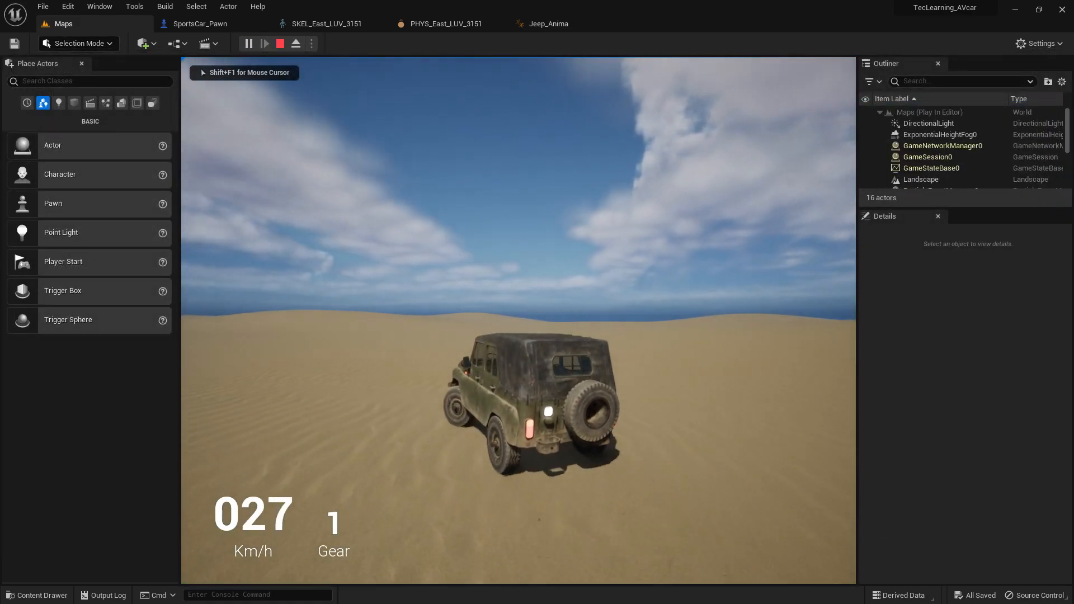
{"action": "key", "text": "a"}
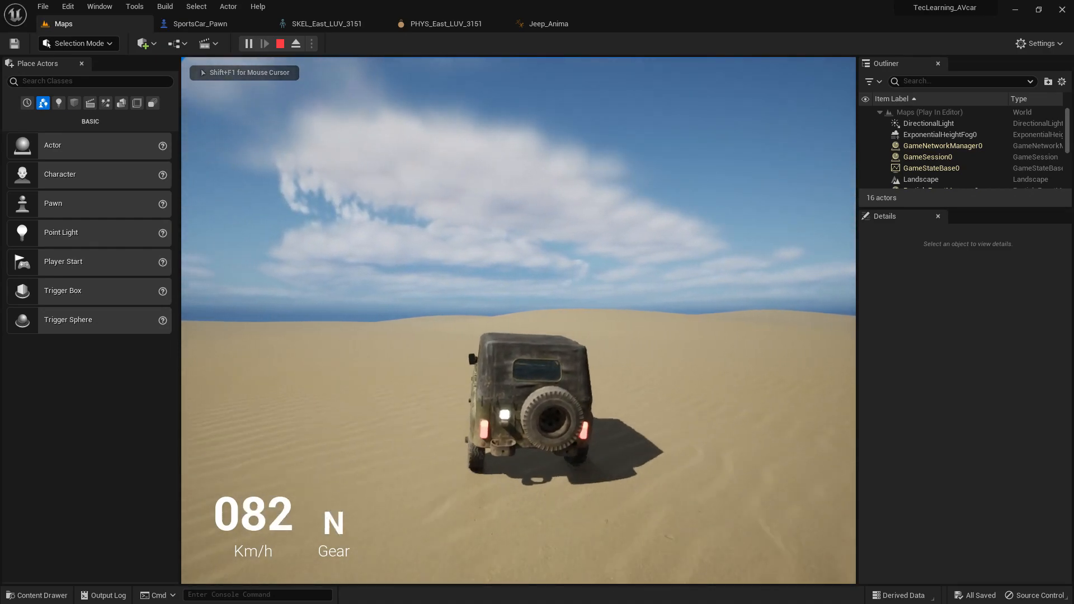
{"action": "key", "text": "d"}
{"action": "key", "text": "d"}
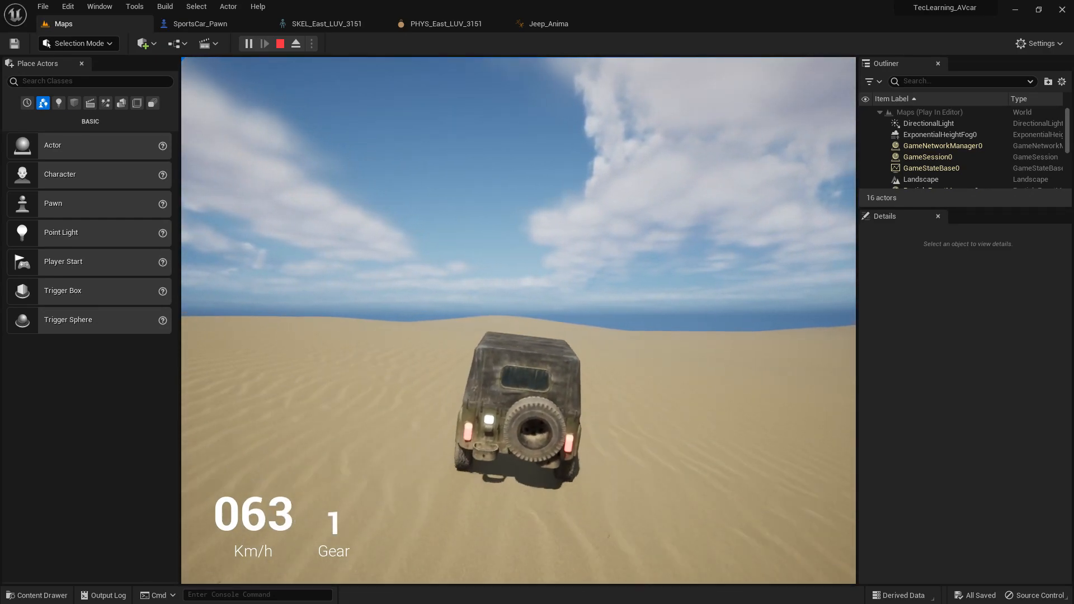
{"action": "key", "text": "a"}
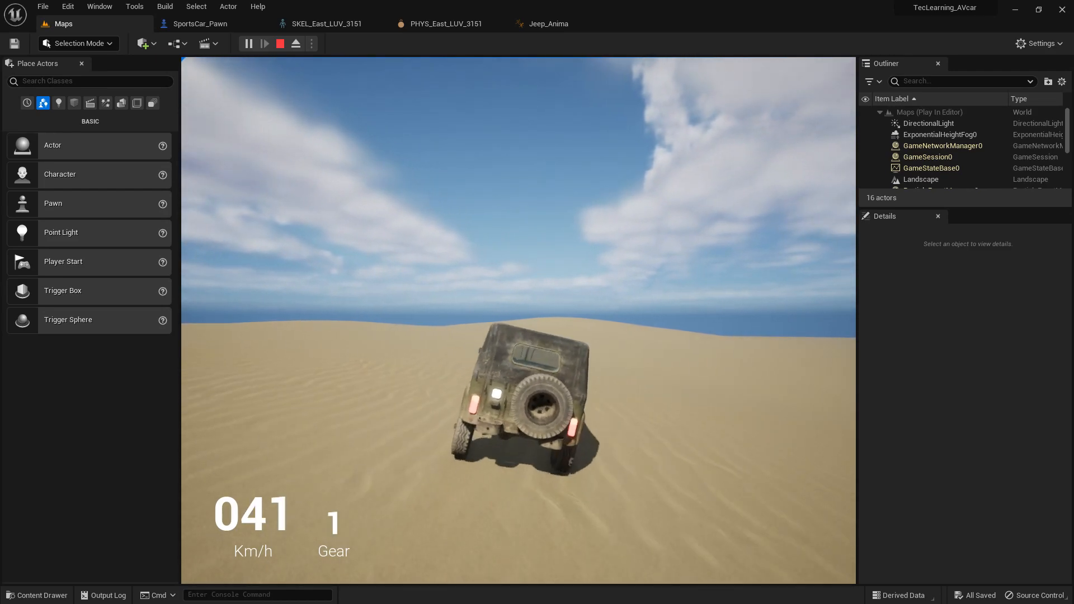
{"action": "key", "text": "s"}
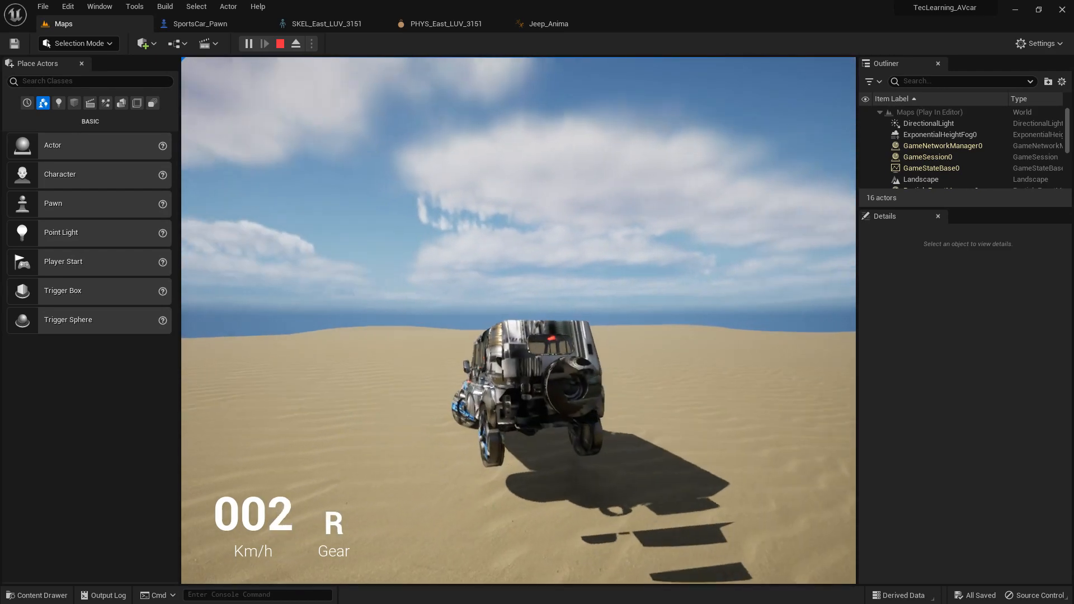
{"action": "key", "text": "Escape"}
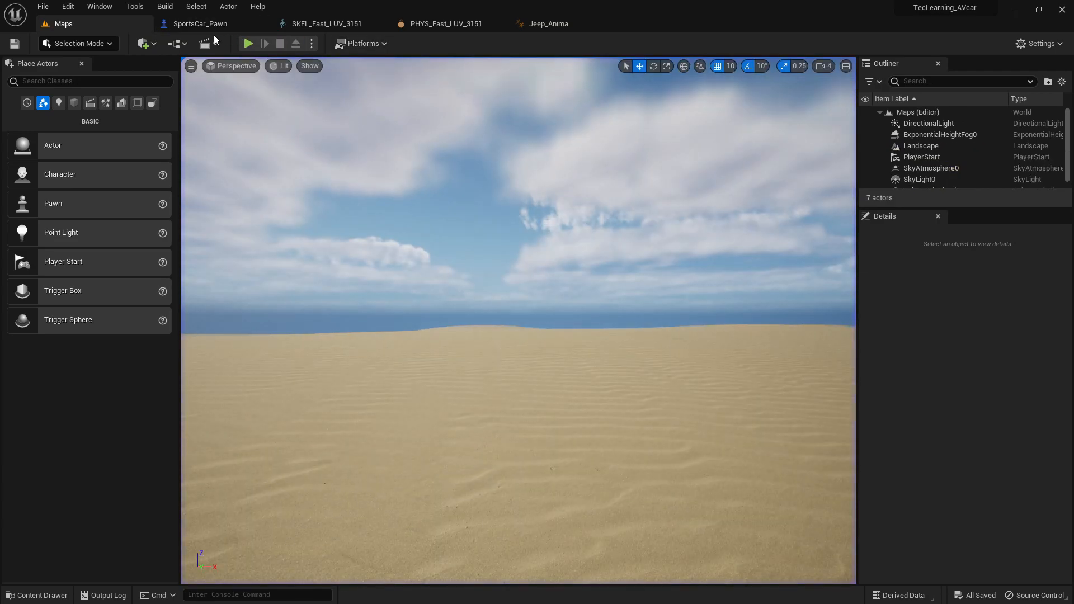
Open the Brake Lights function from the handbrake and brake lights section of SportsCar_Pawn's event graph.
{"action": "left_click", "coordinate": [214, 29]}
{"action": "scroll", "coordinate": [391, 296], "scroll_direction": "down", "scroll_amount": 5}
{"action": "scroll", "coordinate": [461, 198], "scroll_direction": "up", "scroll_amount": 6}
{"action": "scroll", "coordinate": [456, 195], "scroll_direction": "down", "scroll_amount": 3}
{"action": "right_click_drag", "start_coordinate": [436, 129], "coordinate": [486, 532]}
{"action": "right_click_drag", "start_coordinate": [481, 219], "coordinate": [485, 482]}
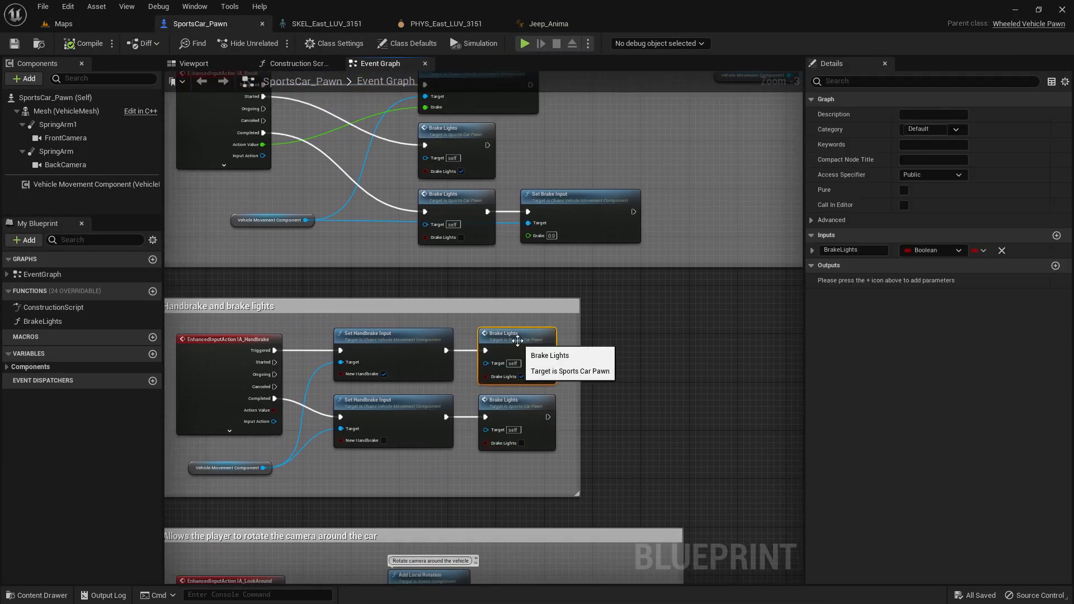
{"action": "double_click", "coordinate": [518, 341]}
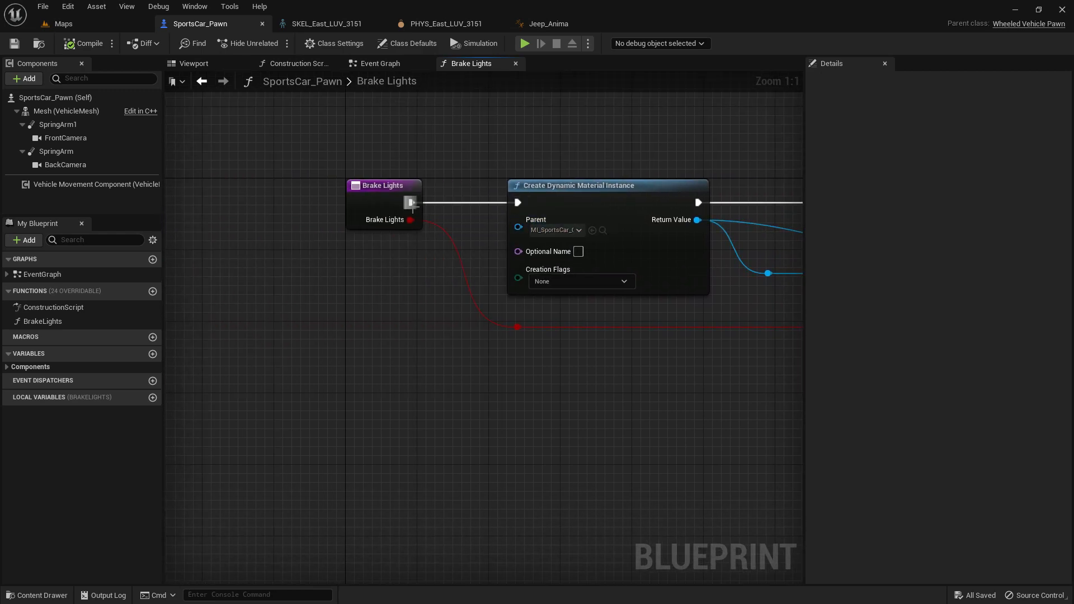
Return to the Maps level and play-test the jeep's acceleration, braking, reversing and hard turning, ending the session once finished.
{"action": "left_click", "coordinate": [63, 23]}
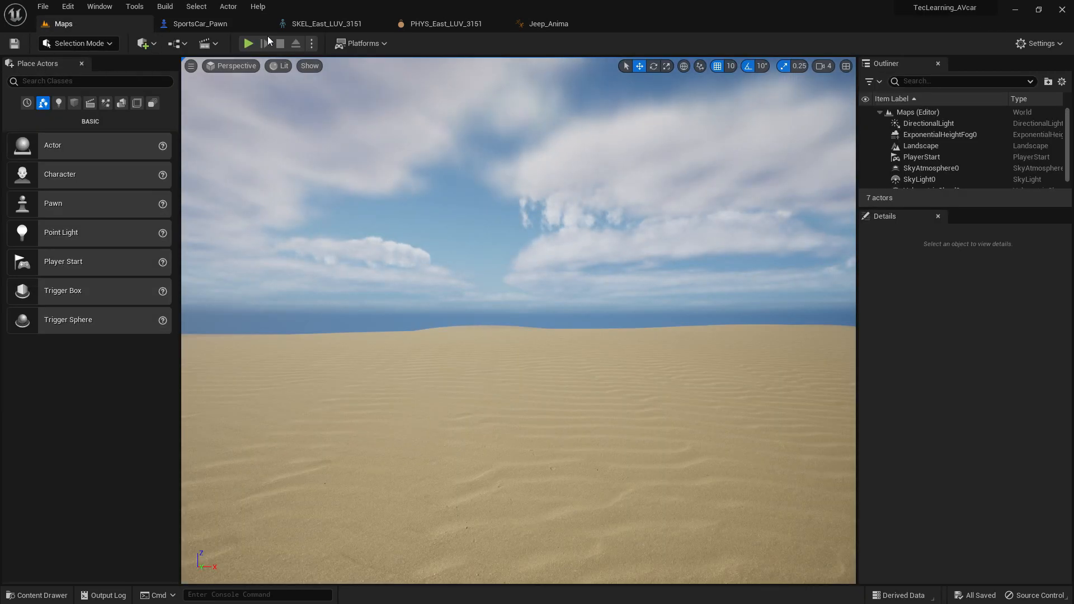
{"action": "left_click", "coordinate": [450, 158]}
{"action": "key", "text": "w"}
{"action": "key", "text": "a"}
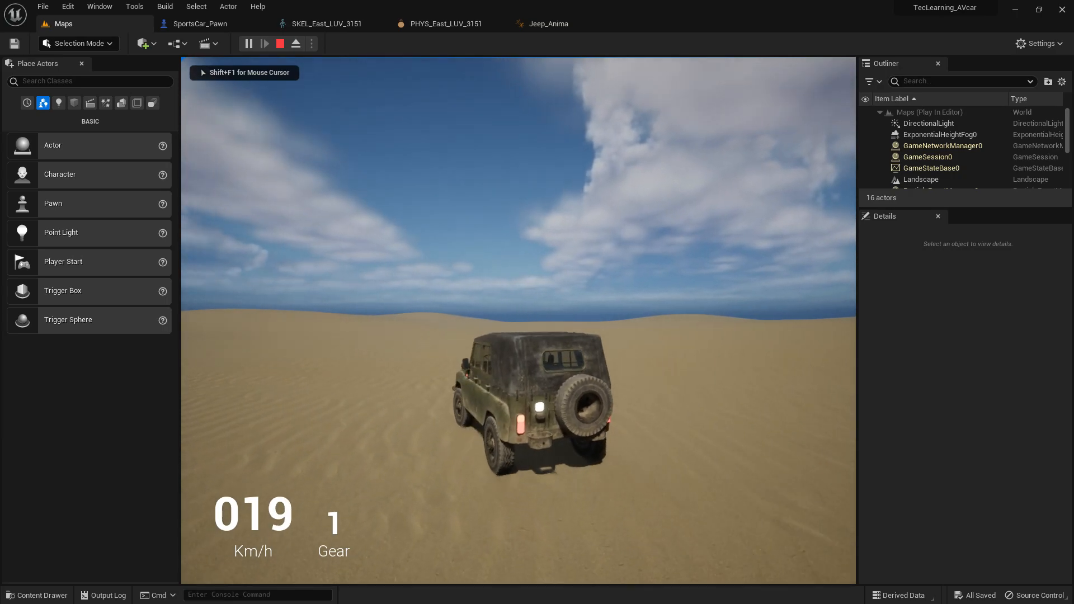
{"action": "key", "text": "s"}
{"action": "key", "text": "w"}
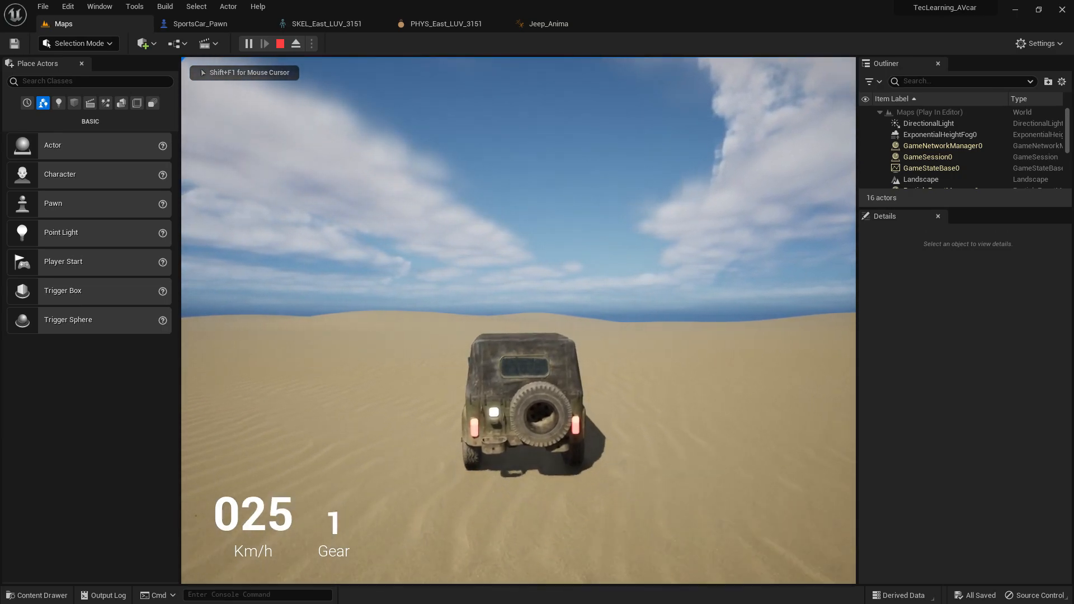
{"action": "key", "text": "s"}
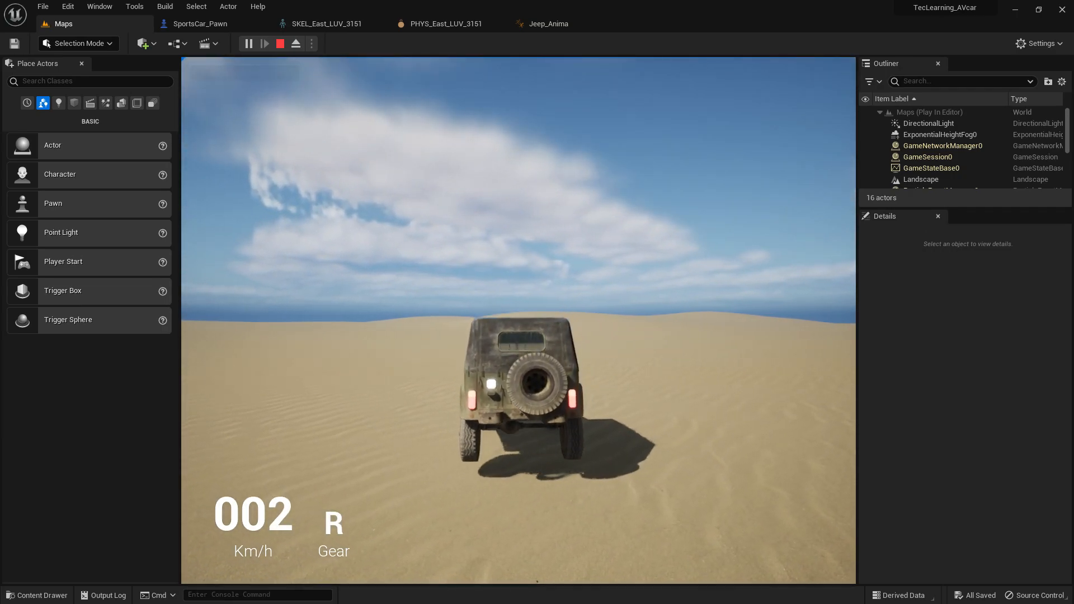
{"action": "key", "text": "w"}
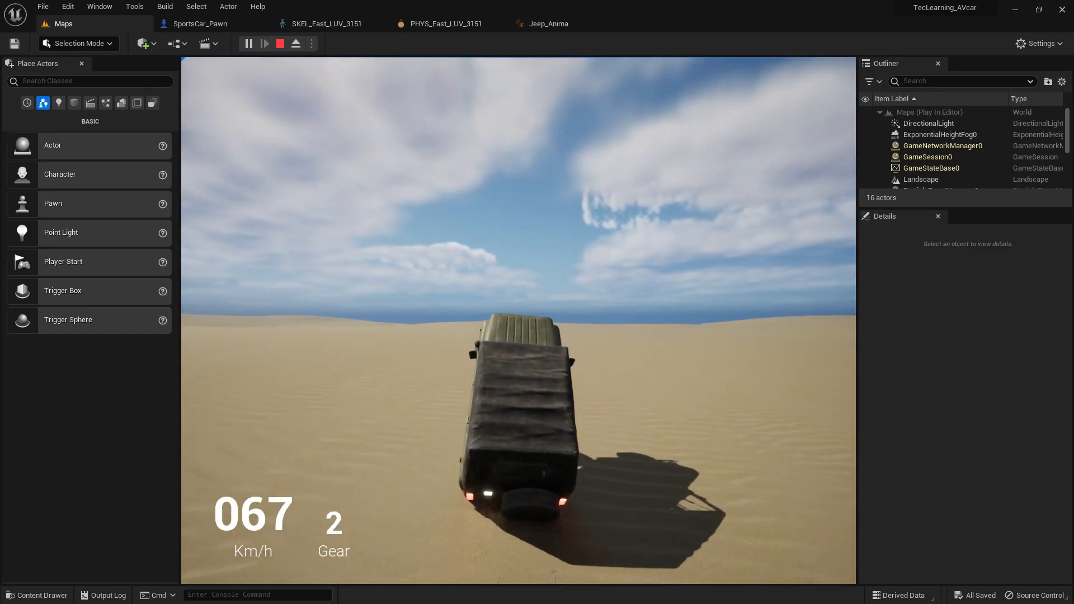
{"action": "key", "text": "s"}
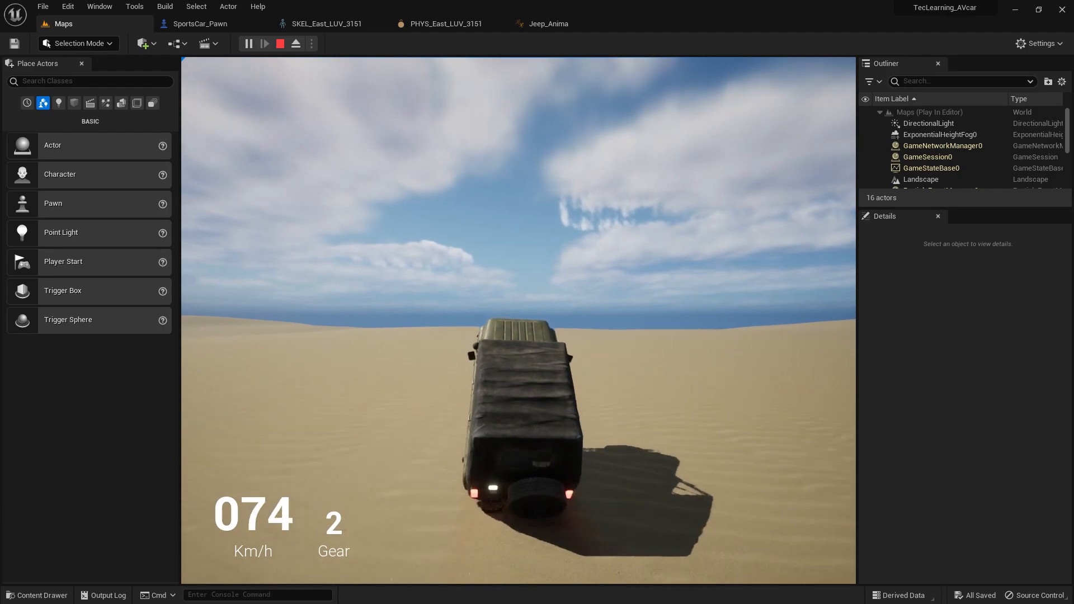
{"action": "key", "text": "a"}
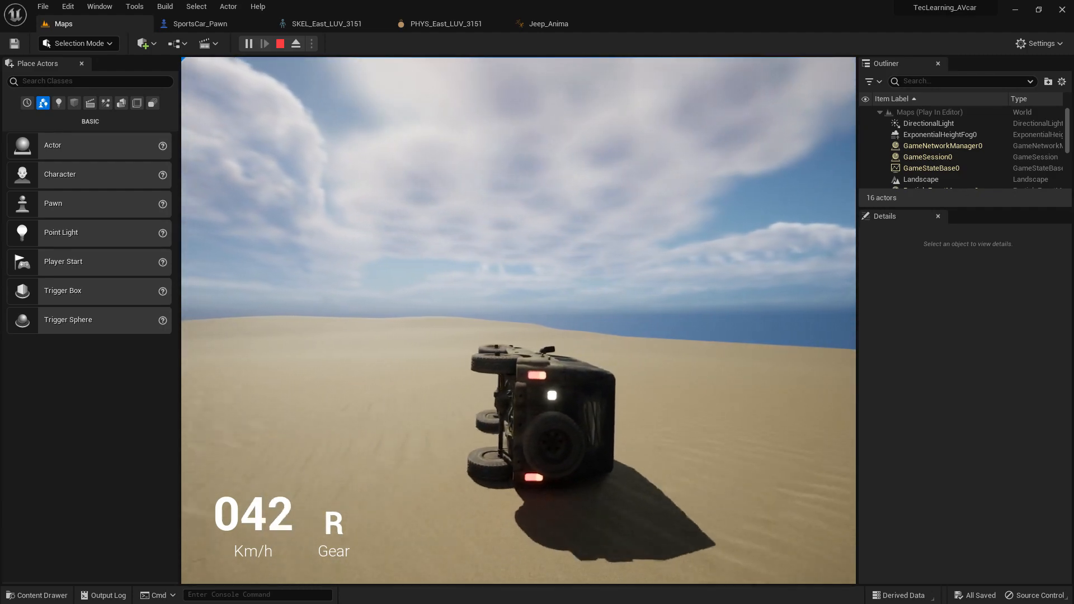
{"action": "left_click", "coordinate": [281, 44]}
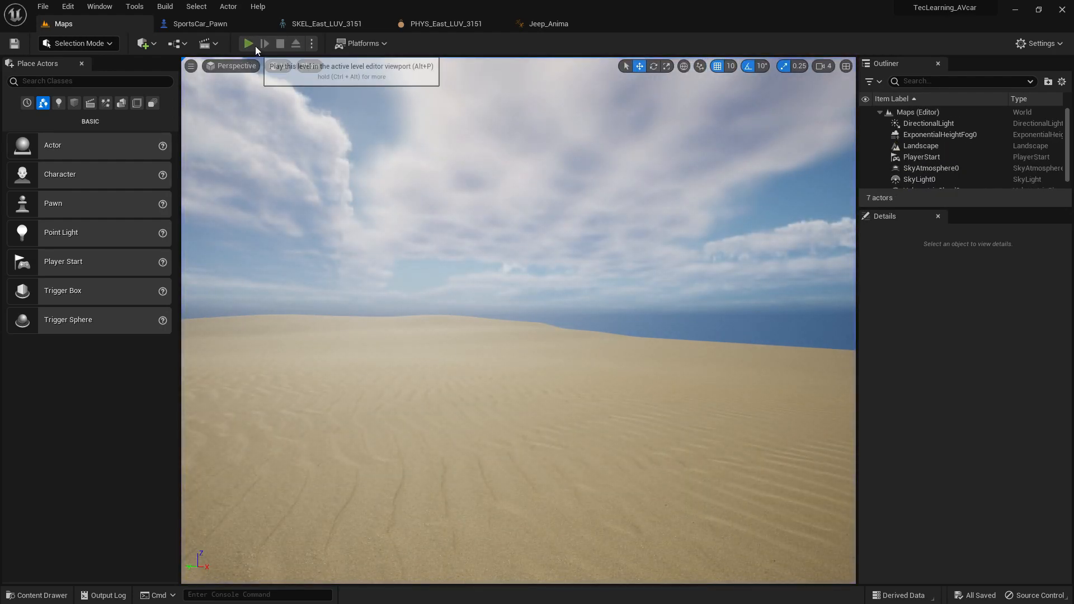
Restart the Maps play session and drive the jeep forward while steering.
{"action": "left_click", "coordinate": [255, 46]}
{"action": "key", "text": "a"}
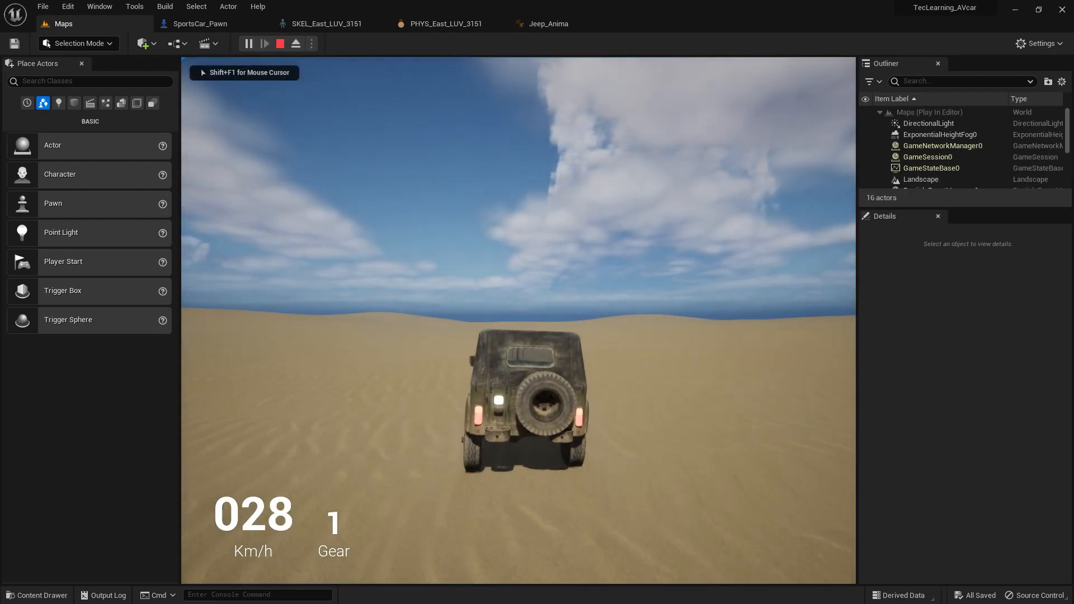
{"action": "key", "text": "w"}
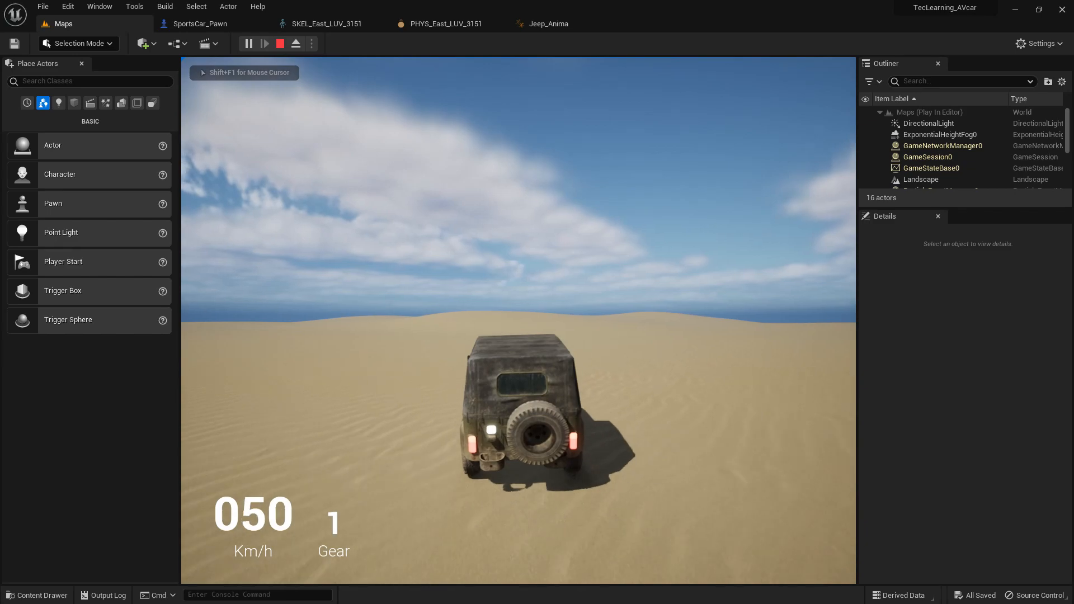